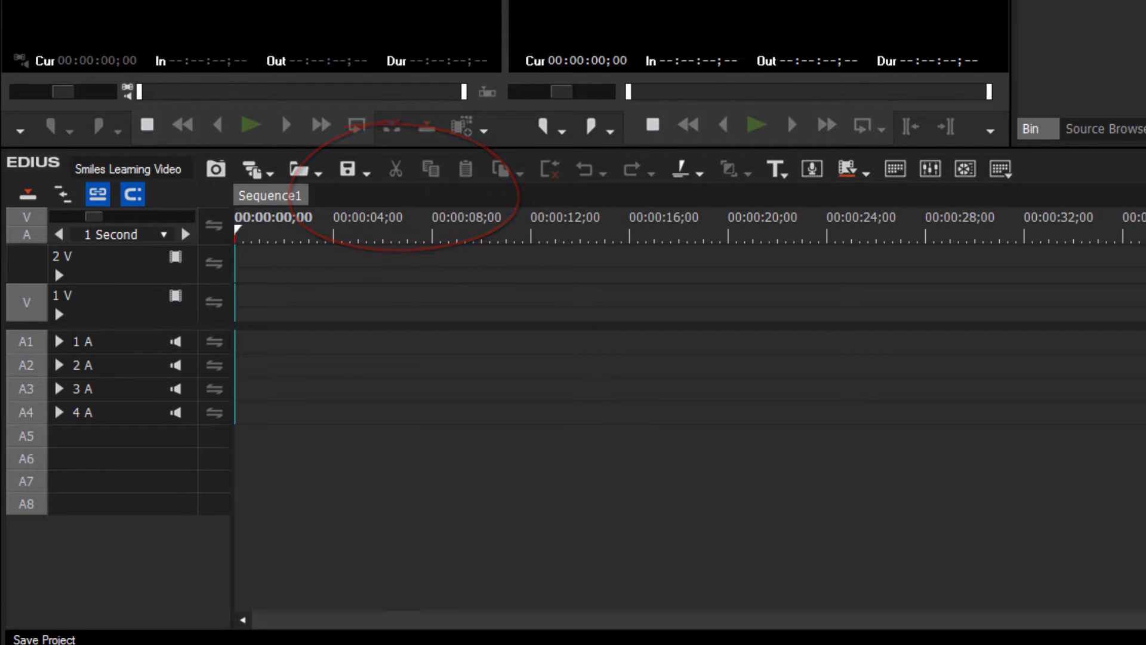
Step: Close the Bin window and bring it back with the Bin window display toggle
left_click(83, 132)
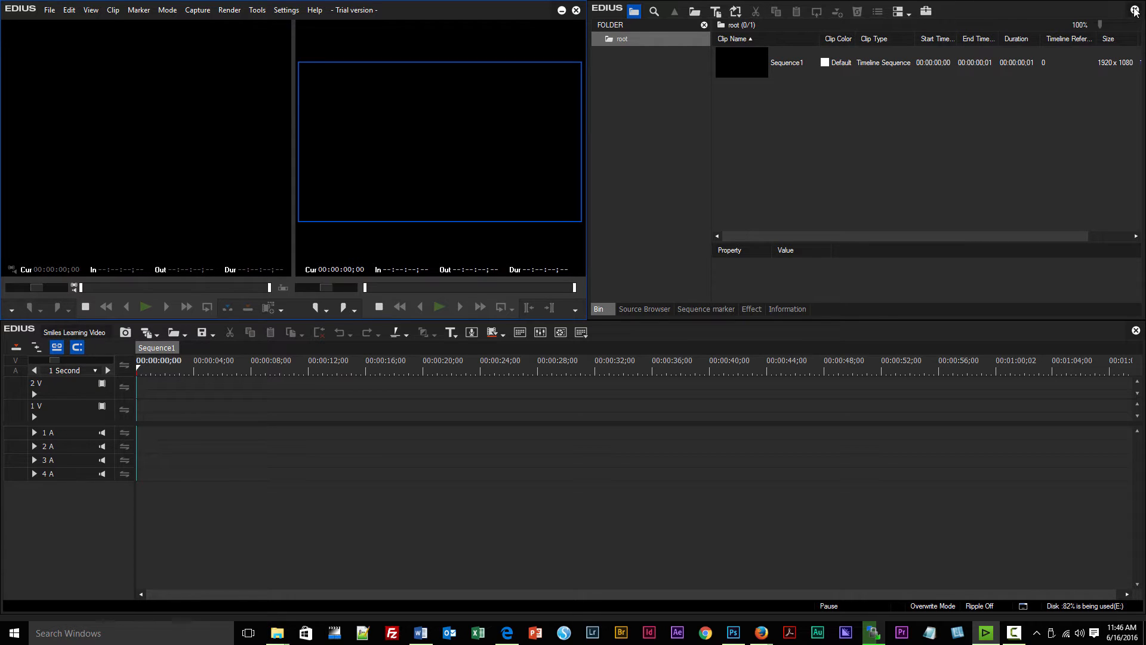
left_click(1136, 10)
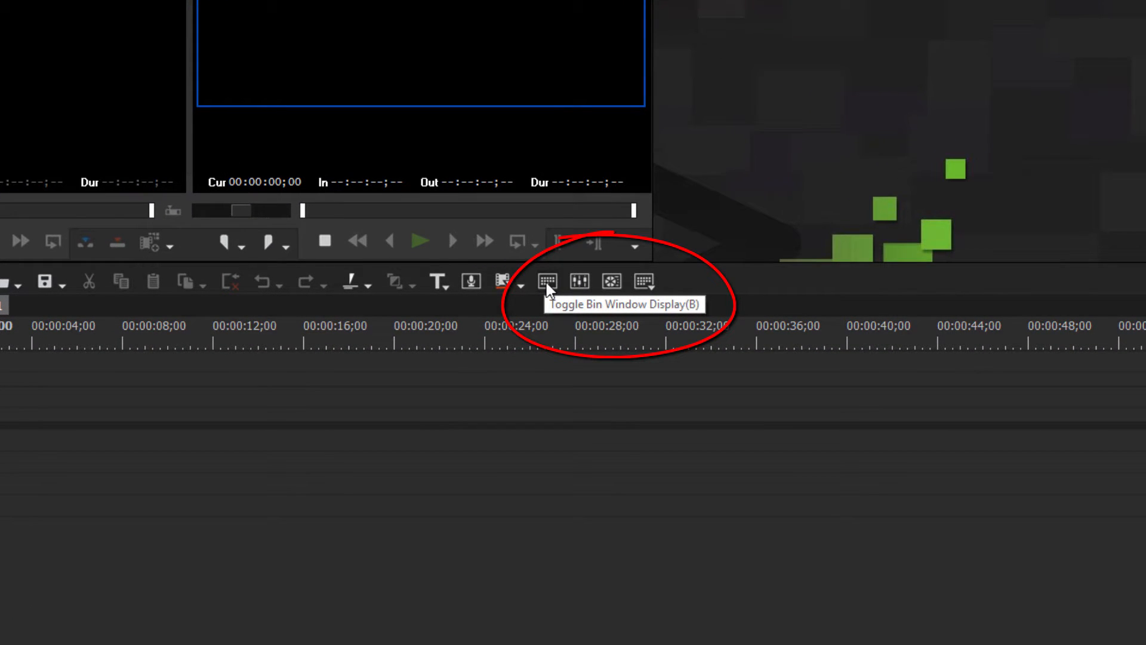
left_click(547, 282)
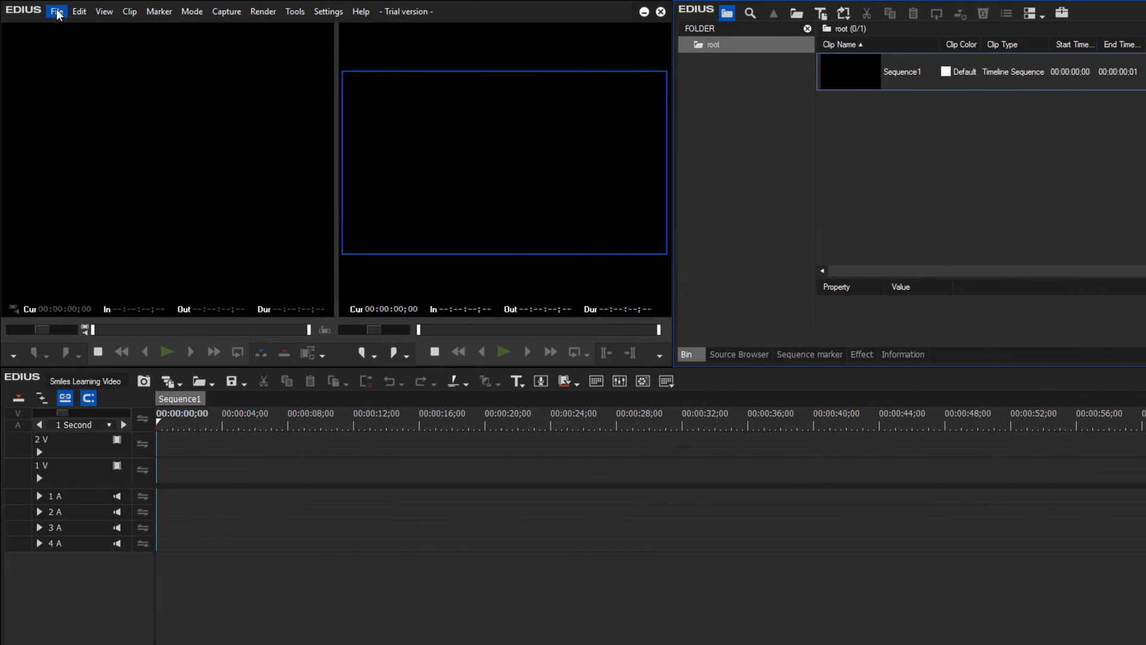
Step: Exit EDIUS, relaunch it from the desktop and reopen the recent project Smiles Learning Video
left_click(58, 12)
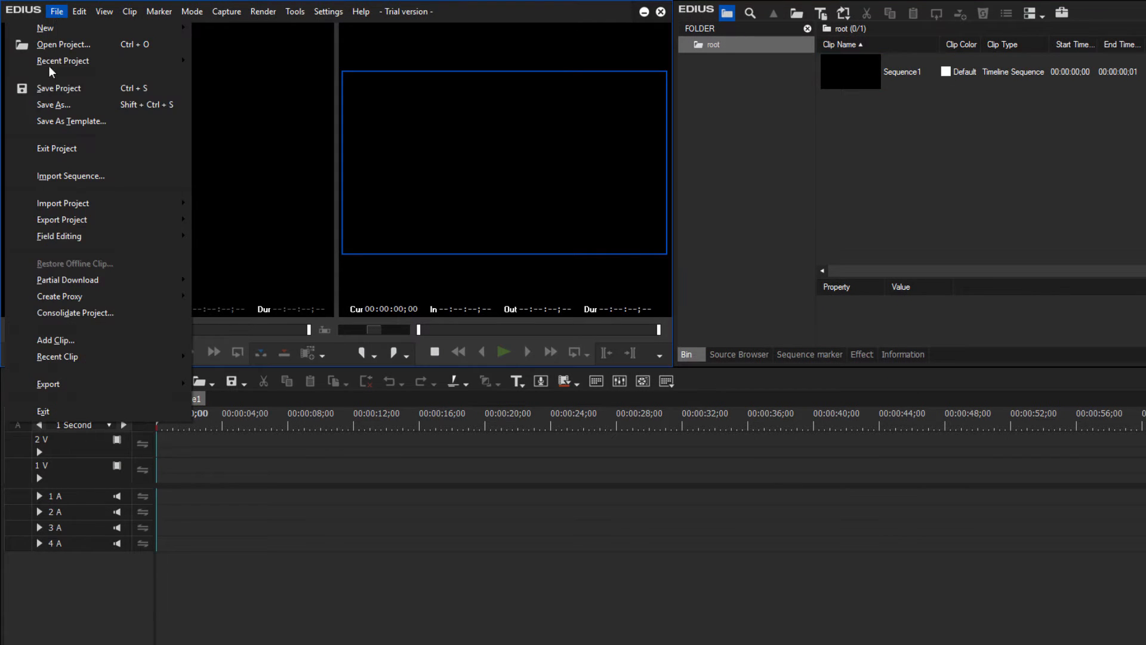
left_click(58, 411)
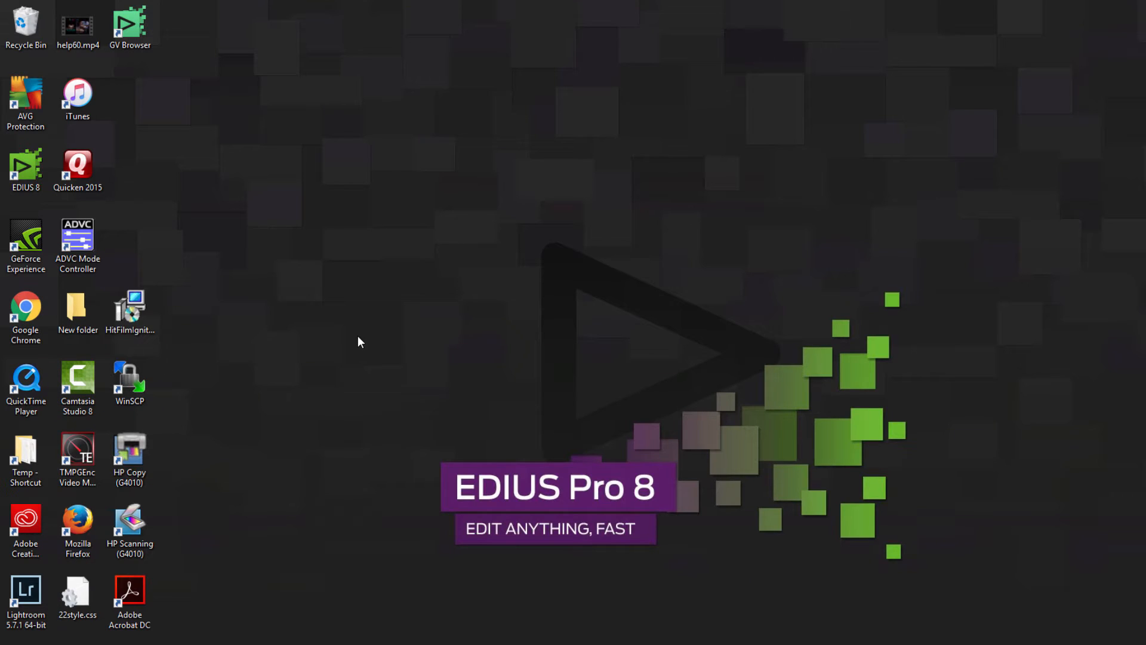
double_click(26, 167)
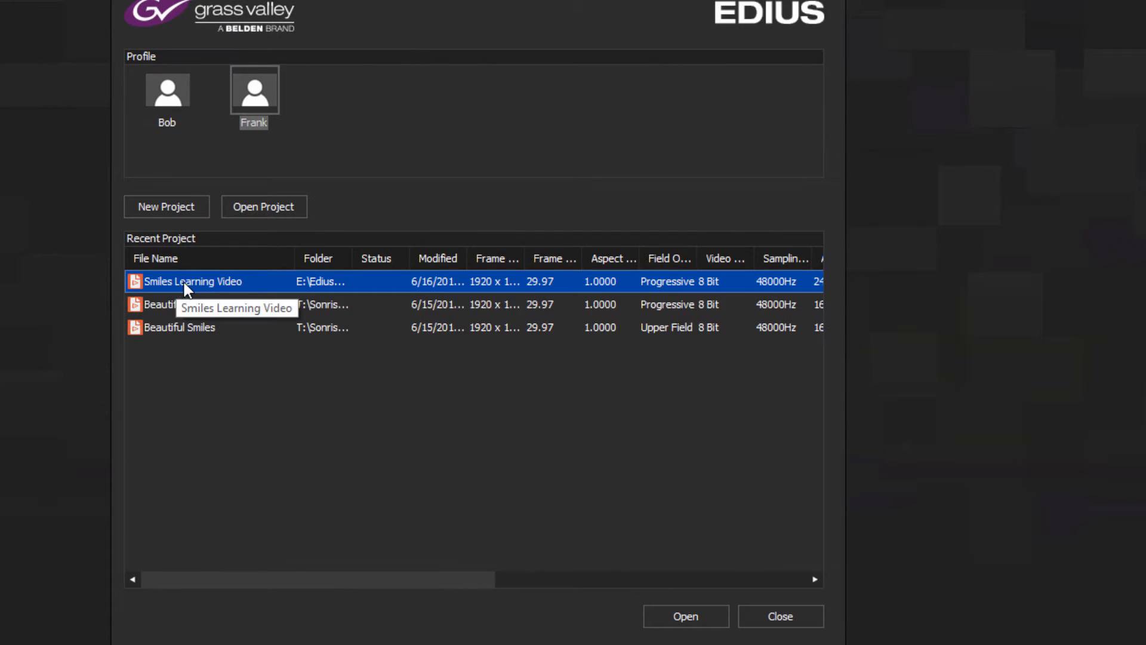
double_click(138, 278)
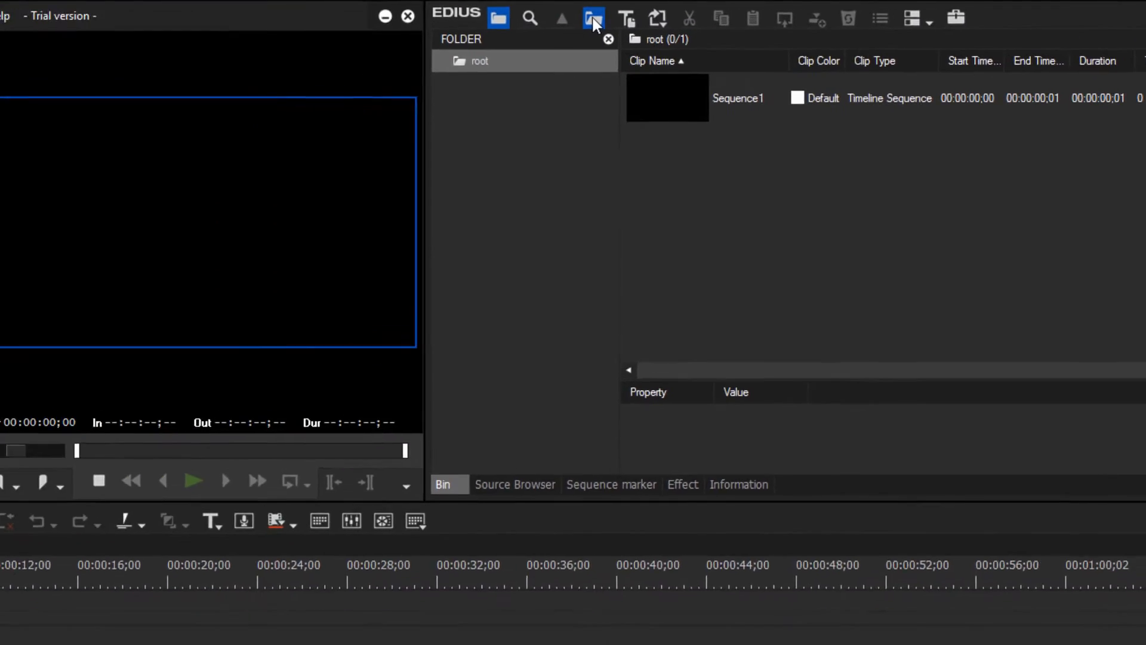
Step: Start adding clips to the bin and browse on Asia Video (S:) to Dominican Republic, Clips from the DR
left_click(593, 18)
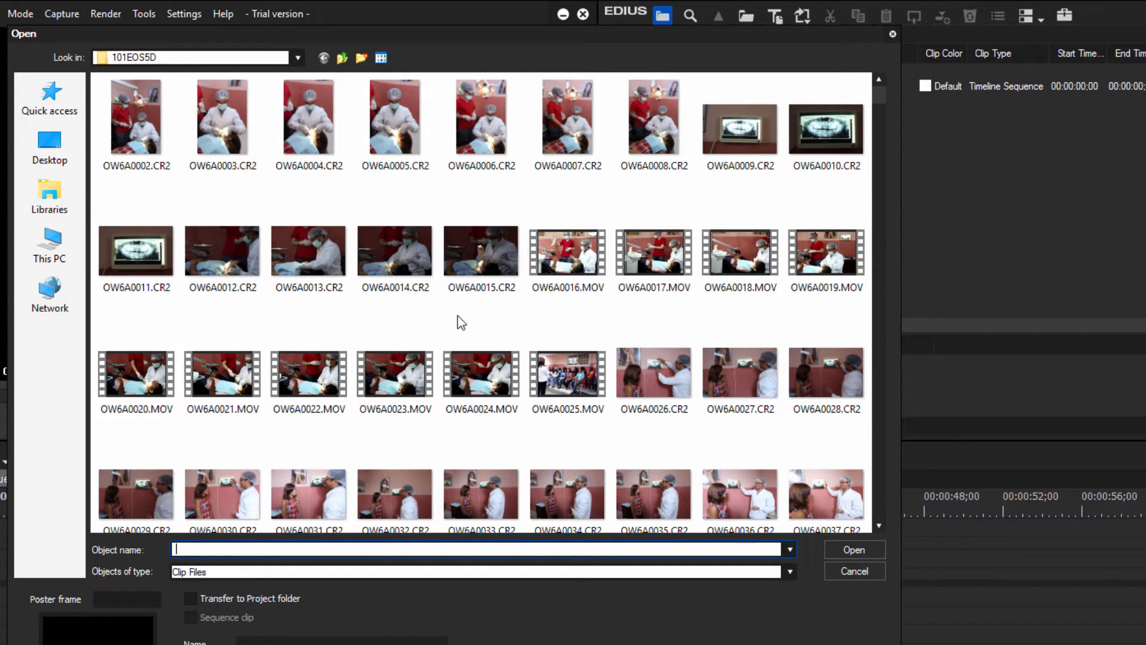
left_click(298, 59)
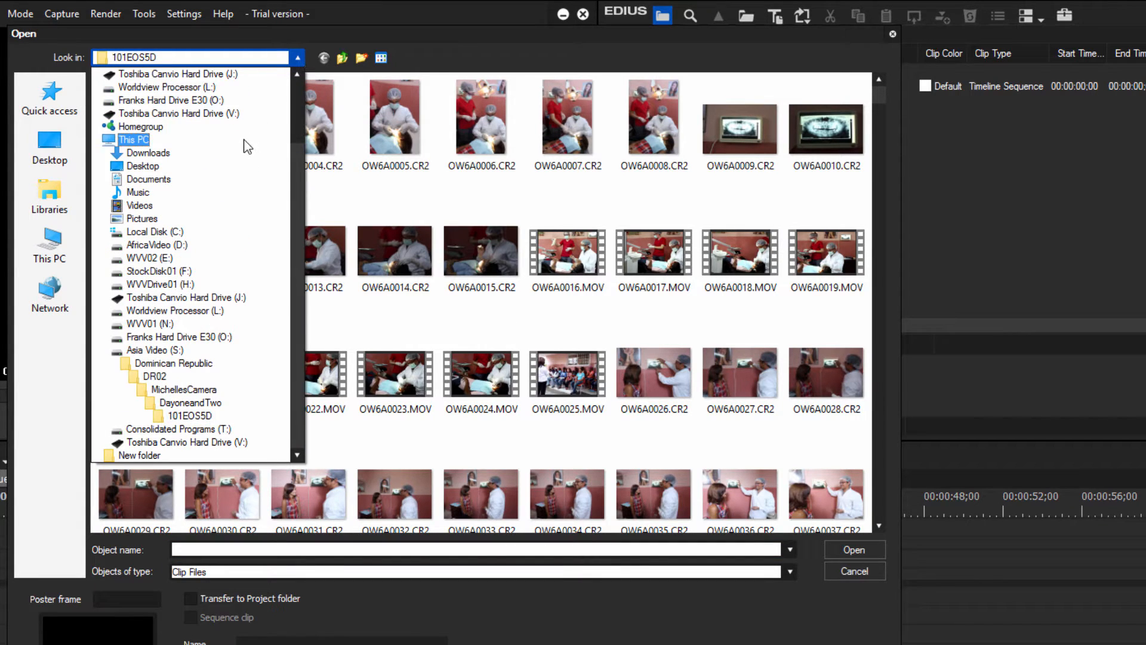
left_click(245, 142)
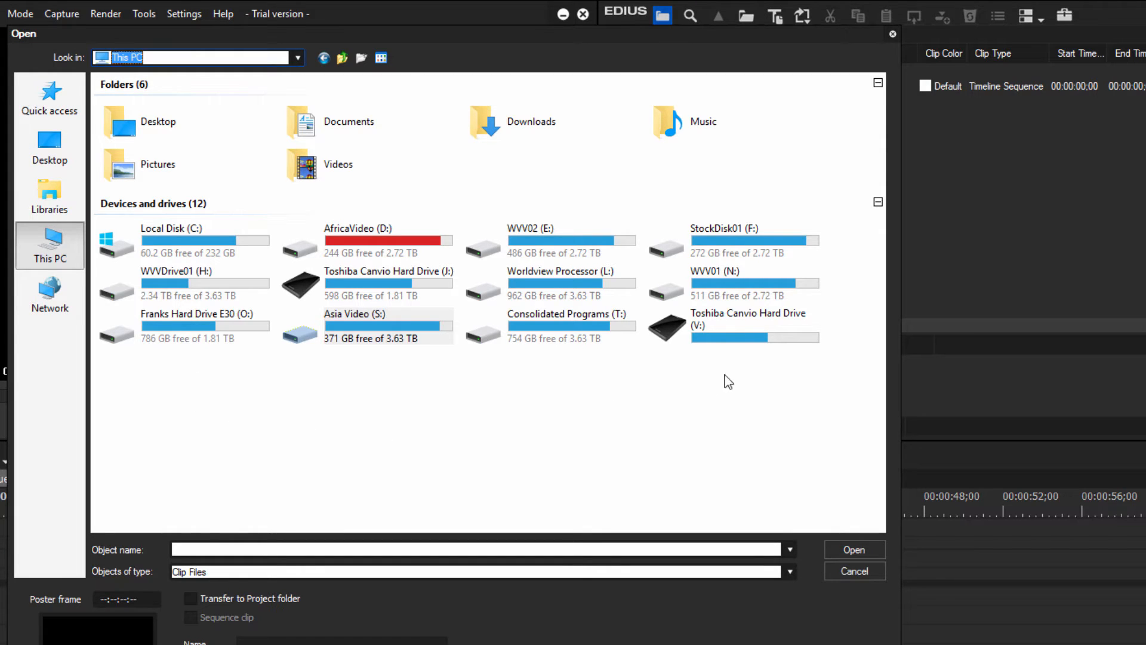
double_click(360, 320)
double_click(109, 228)
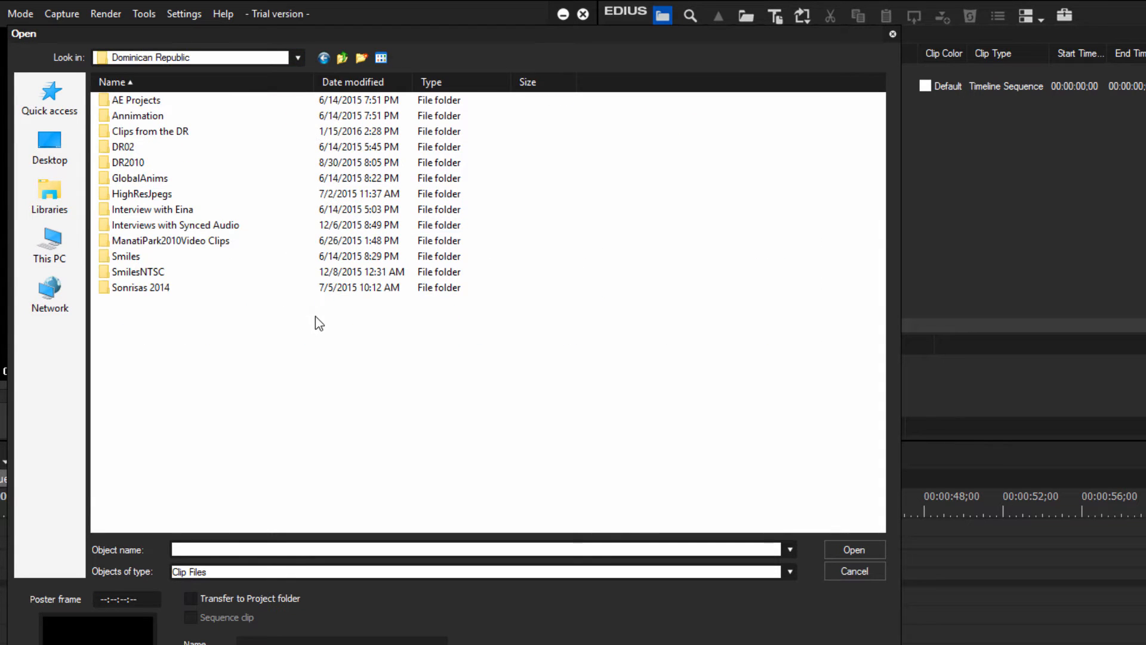
double_click(106, 132)
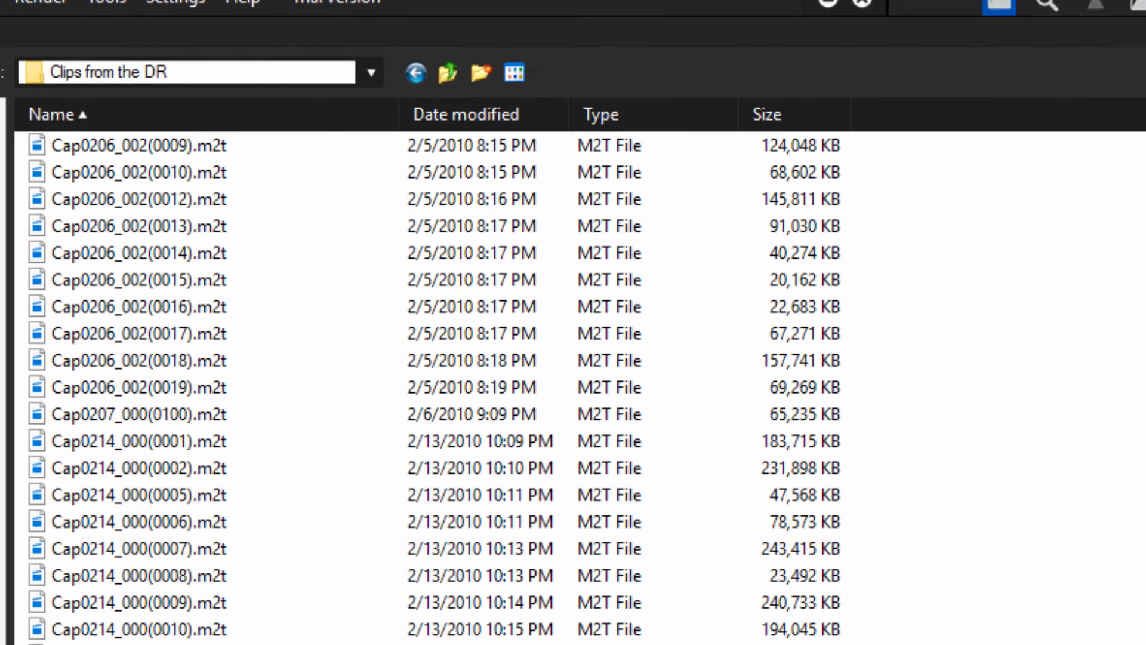
Step: Show the files in Clips from the DR as large icons and look over their thumbnails
left_click(515, 73)
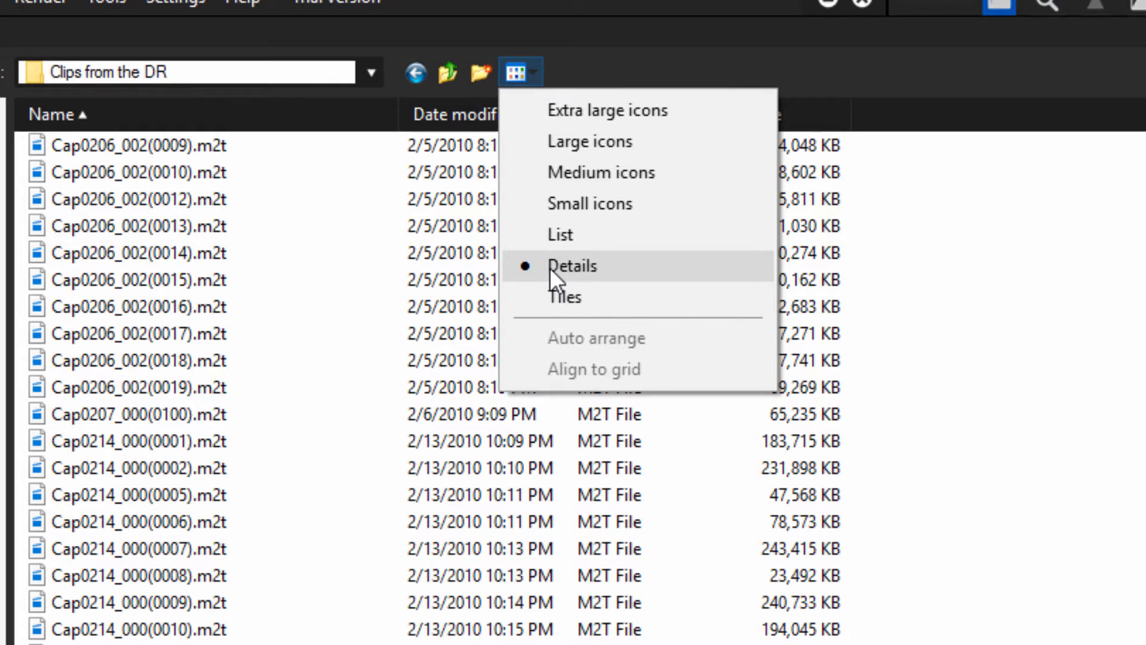
left_click(584, 141)
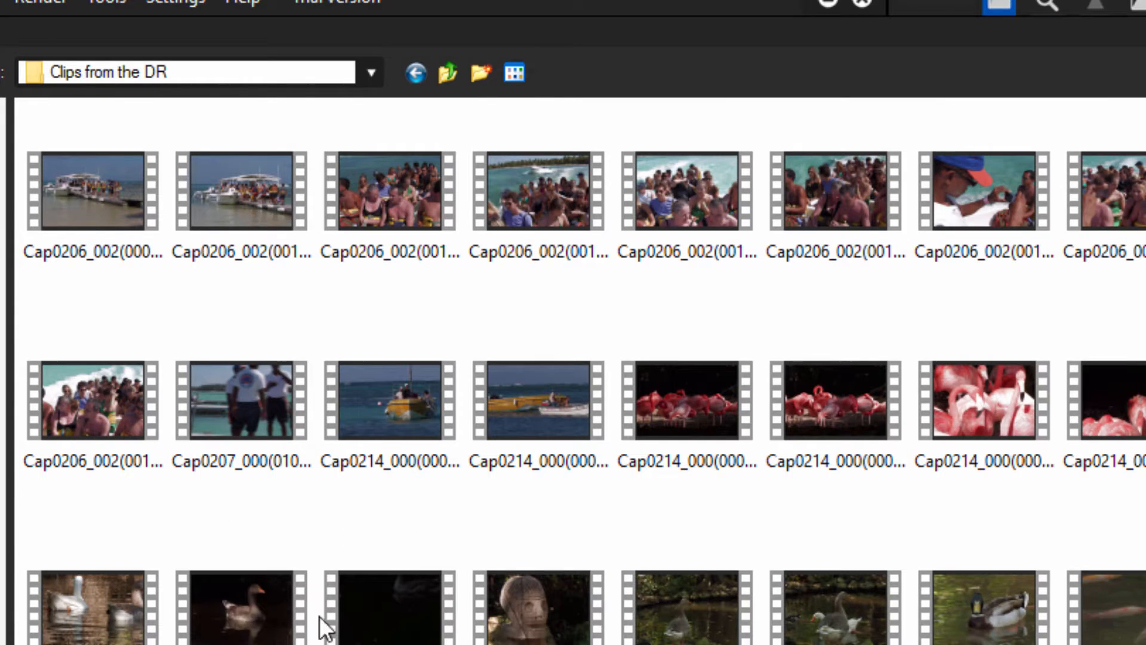
scroll(404, 602, "down", 10)
scroll(579, 371, "up", 10)
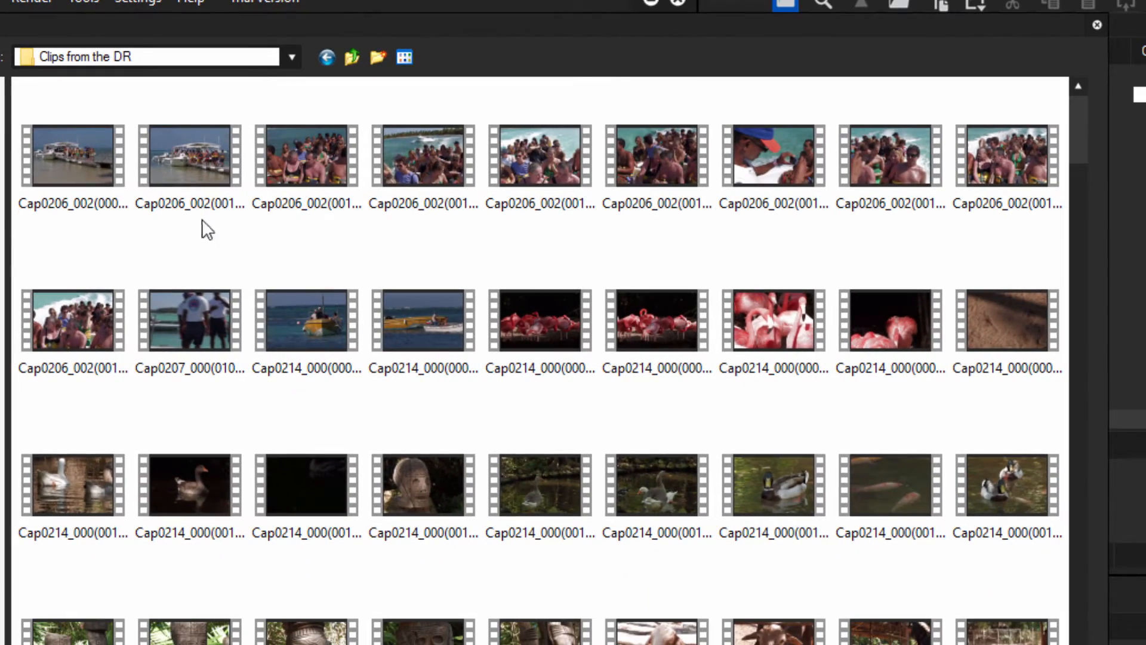
Step: Import the clips from Cap0206_002(0009).m2t through Cap0214_000(0009).m2t into the root bin, and make the Bin window taller
left_click(100, 157)
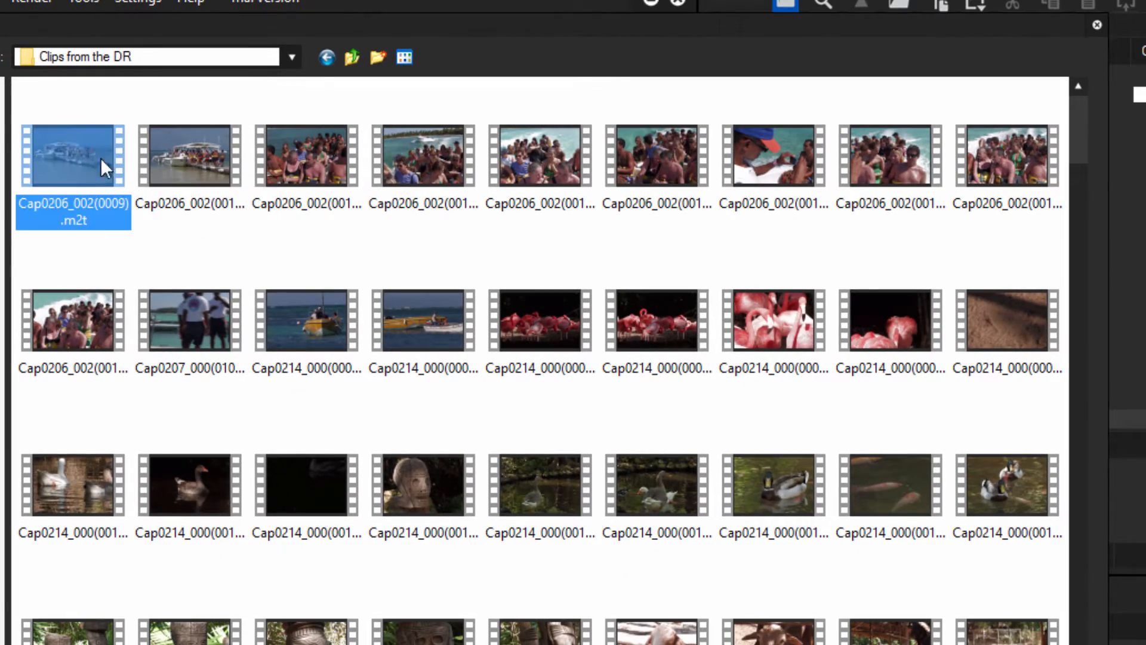
left_click(1006, 316, "shift")
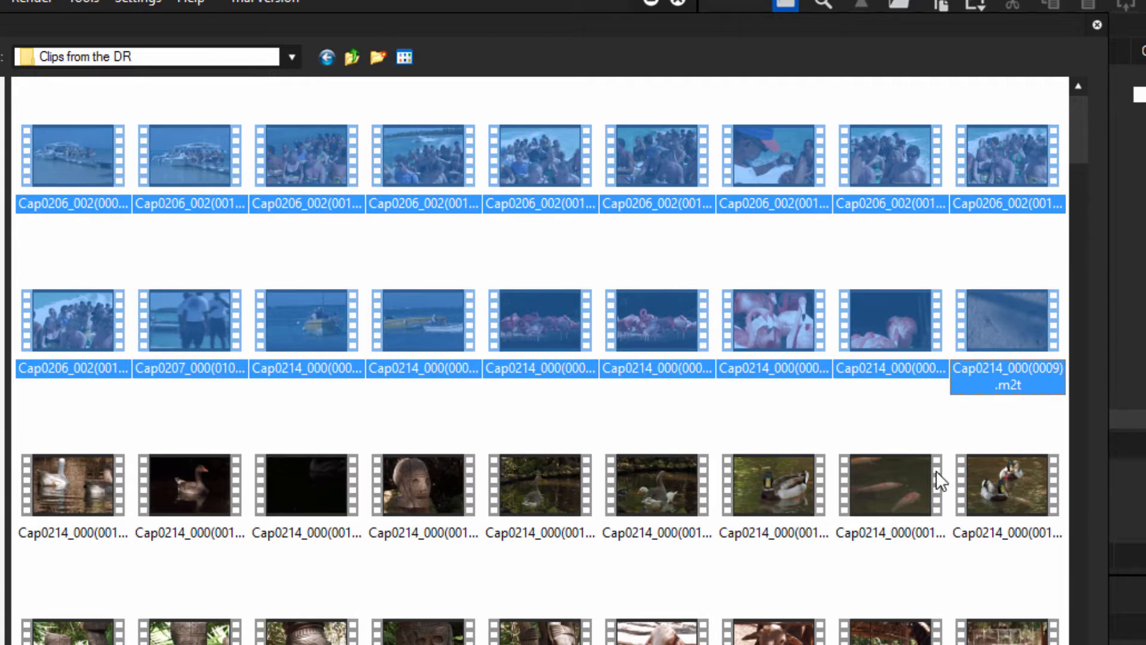
left_click(77, 155)
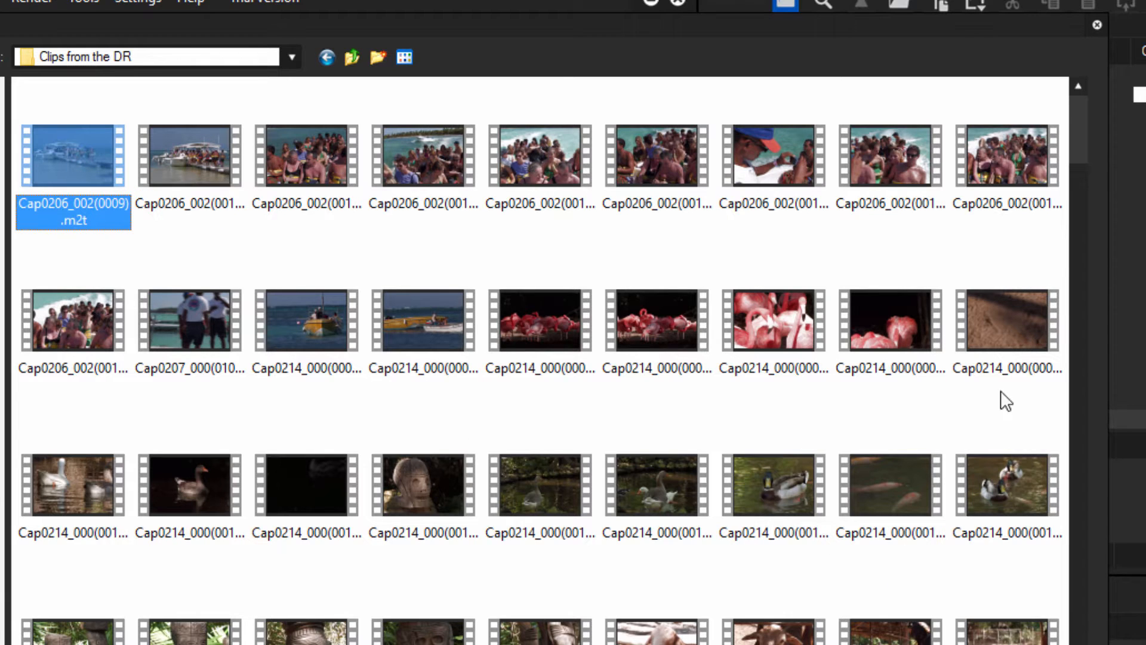
left_click(1006, 321, "shift")
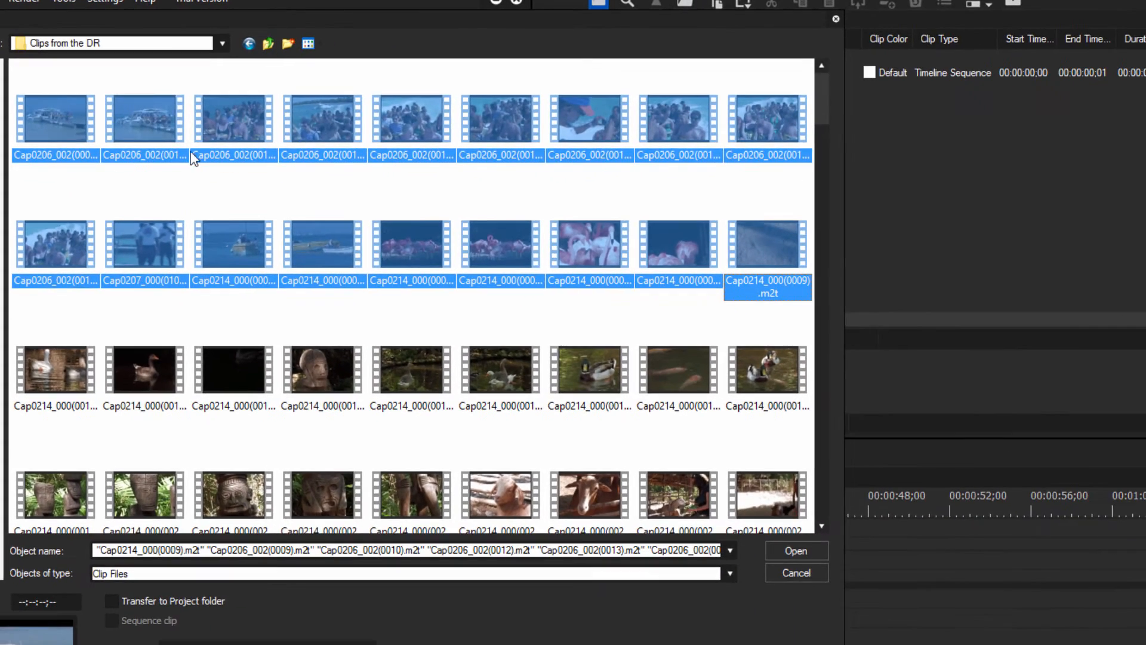
left_click(800, 550)
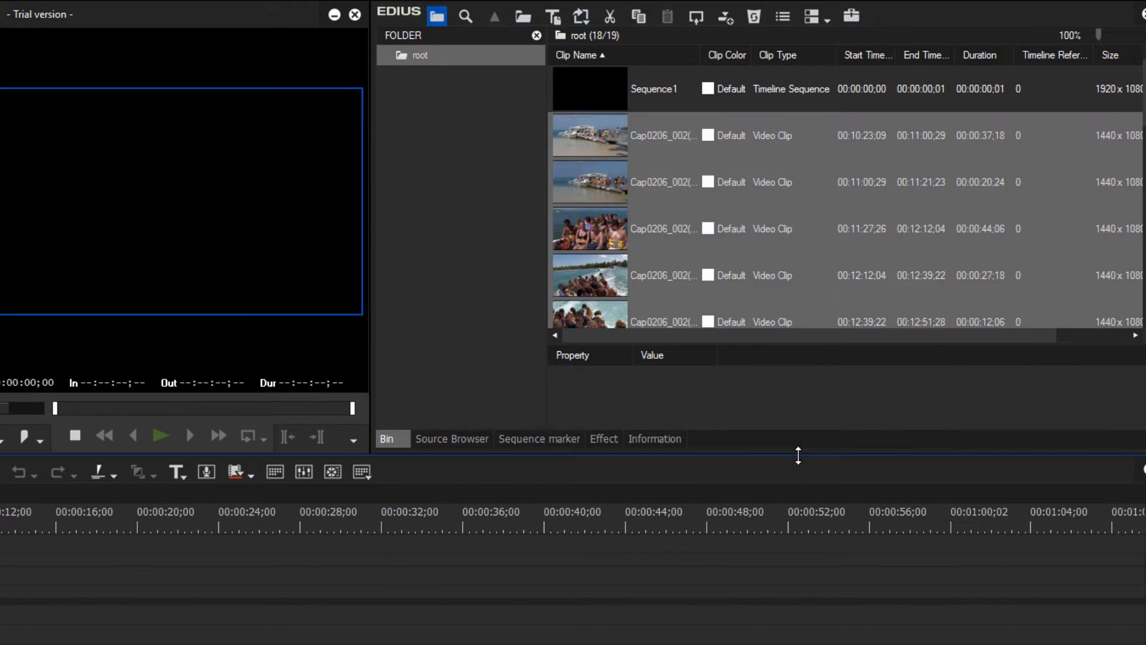
left_click_drag(797, 456, 797, 546)
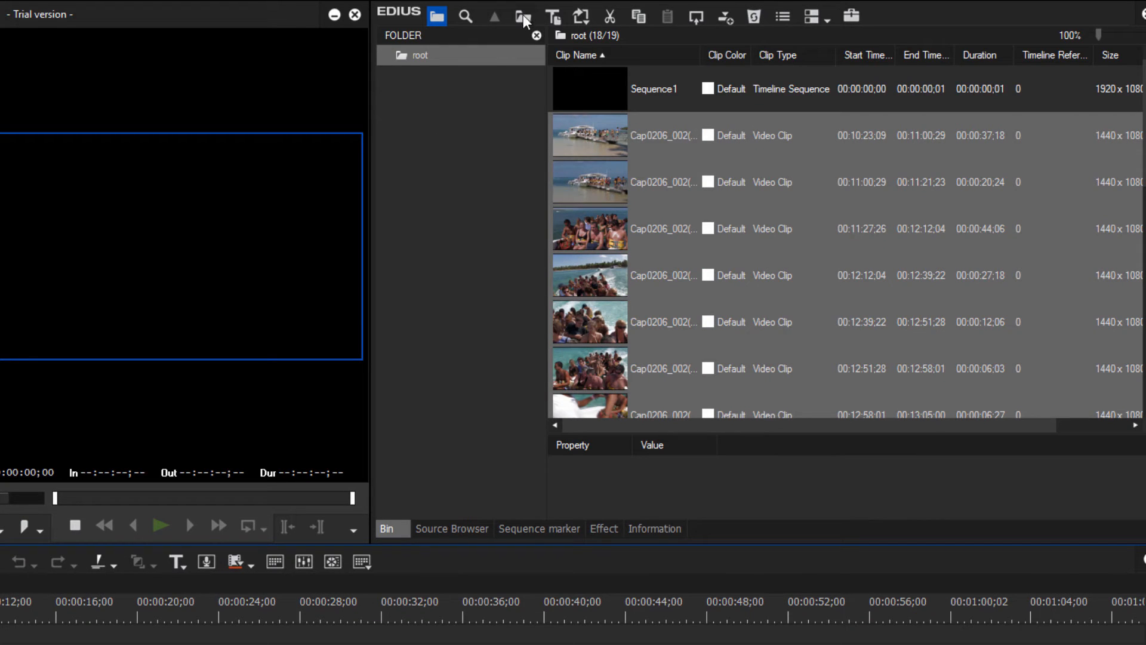
Step: Start adding more clips to the bin and browse through Dominican Republic and DR02 to the second camera's day03 folder
left_click(522, 18)
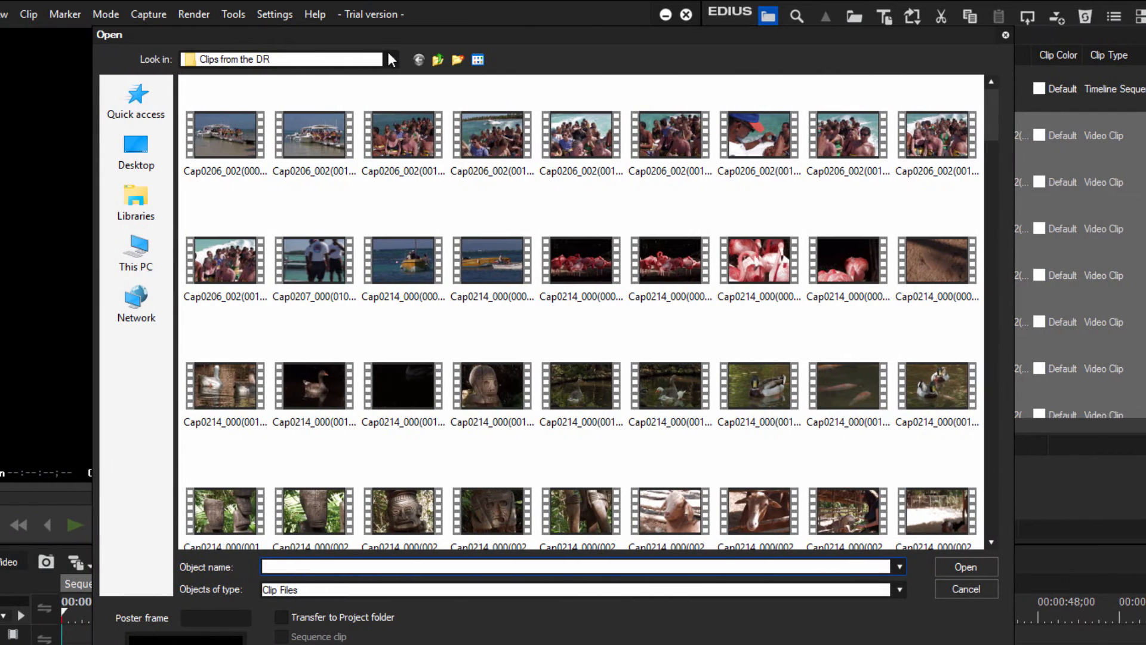
left_click(392, 59)
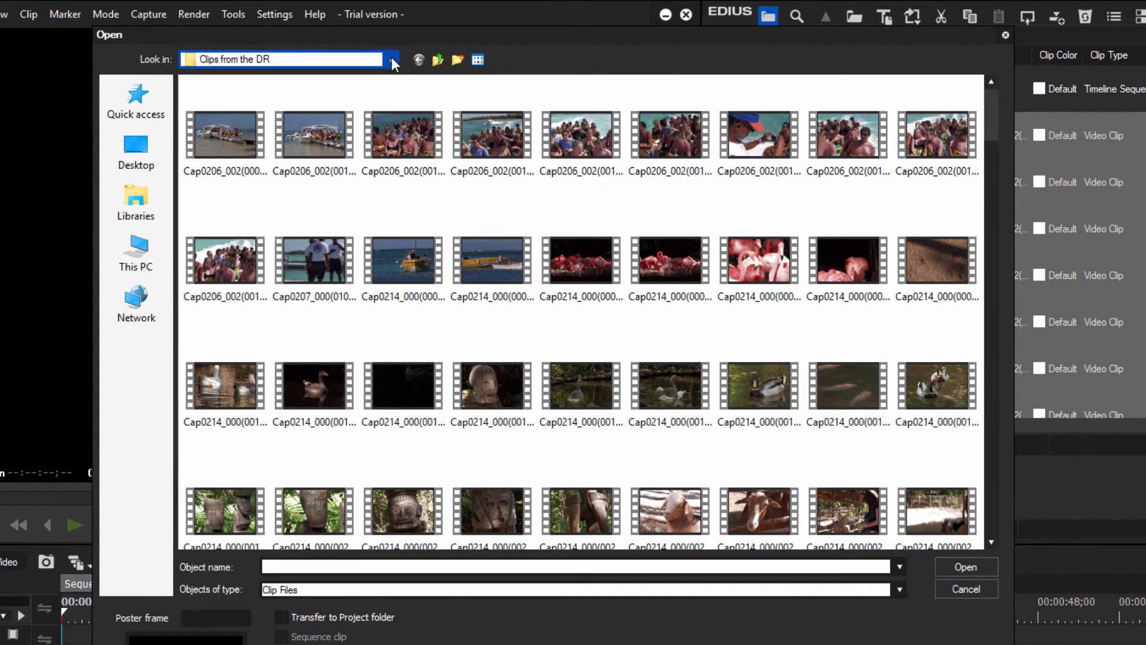
left_click(316, 414)
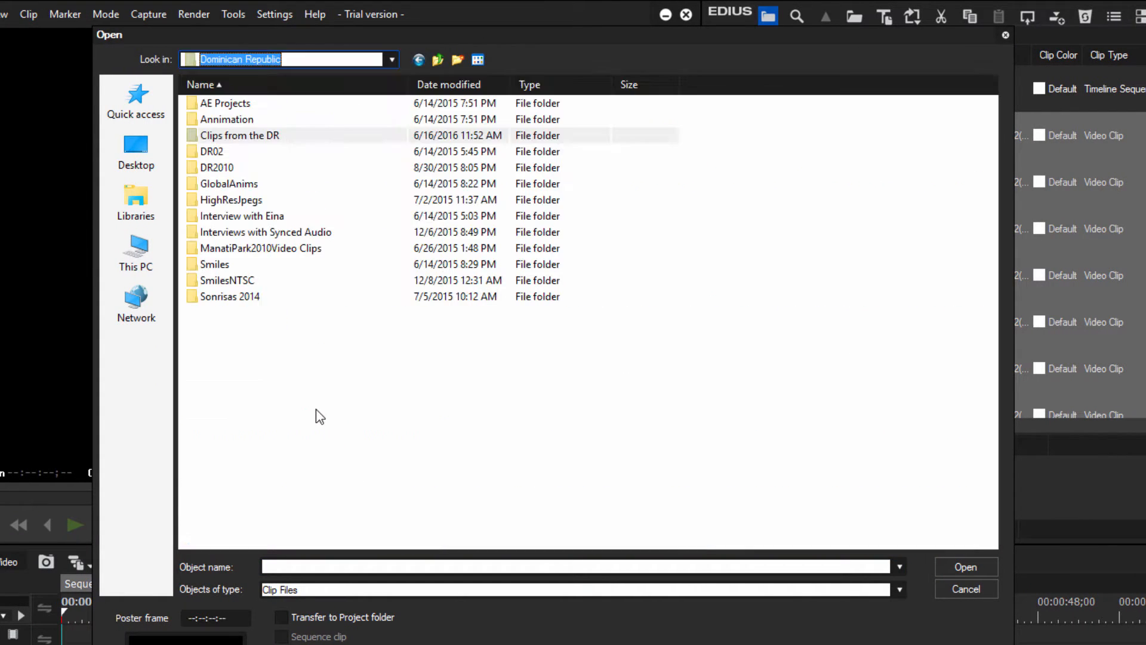
double_click(194, 153)
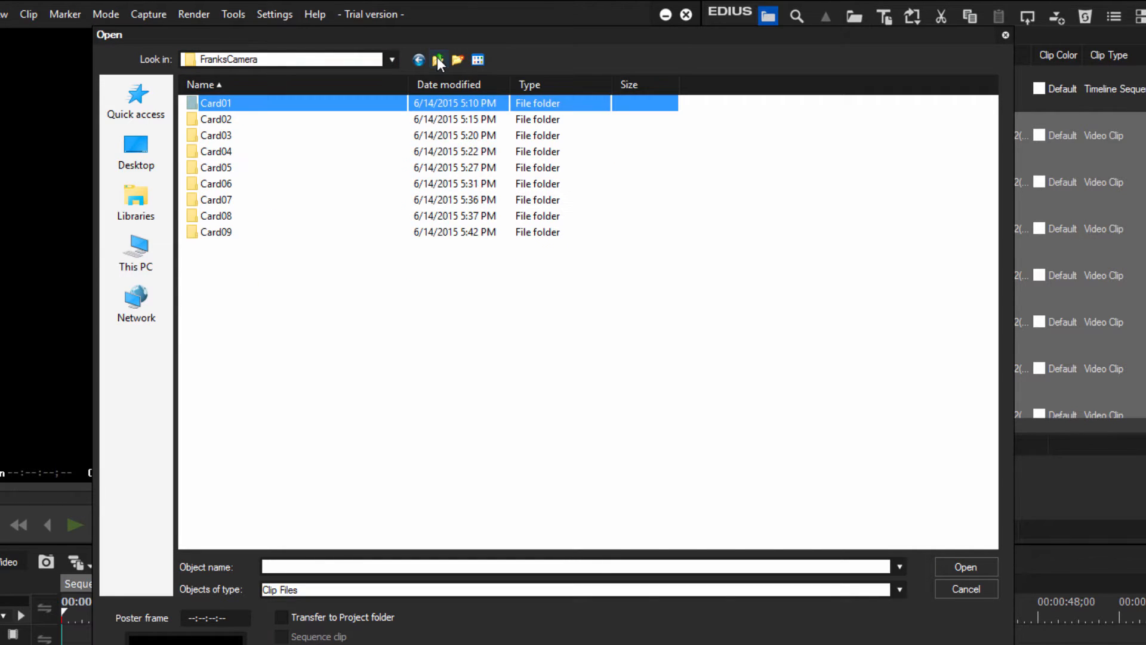
left_click(437, 58)
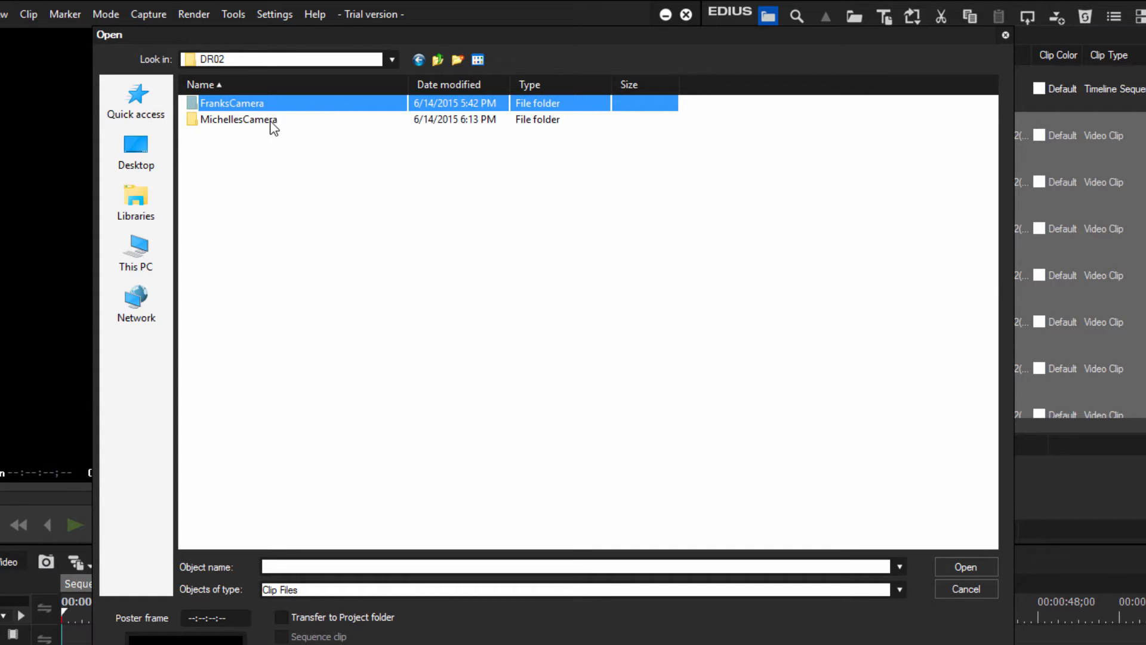
mouse_move(266, 123)
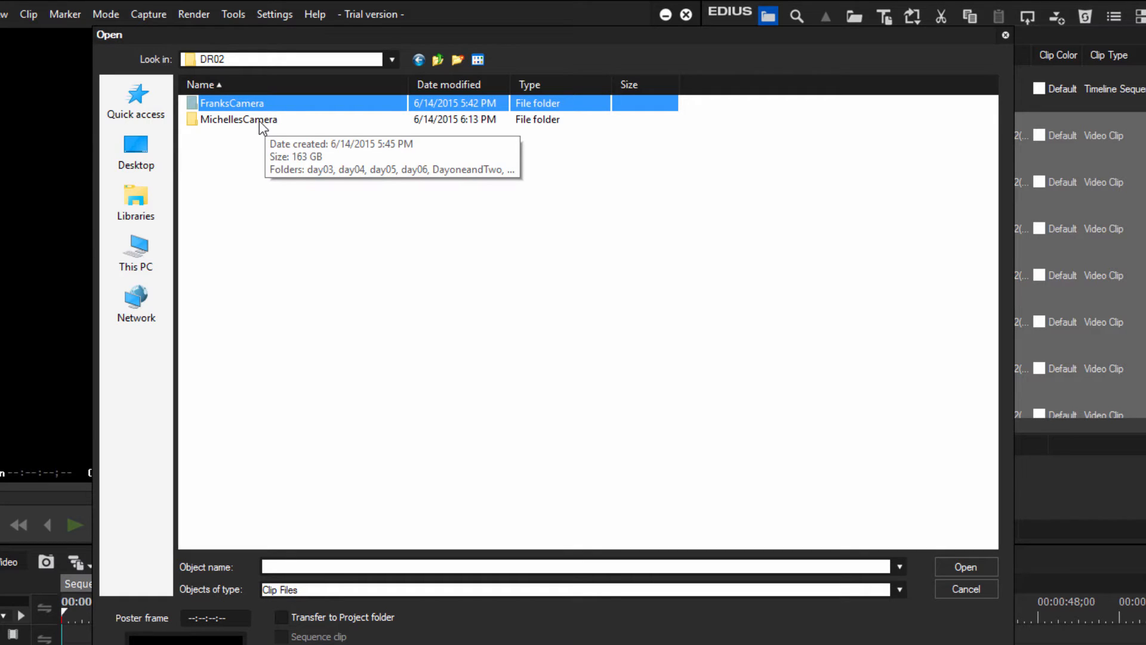
double_click(260, 120)
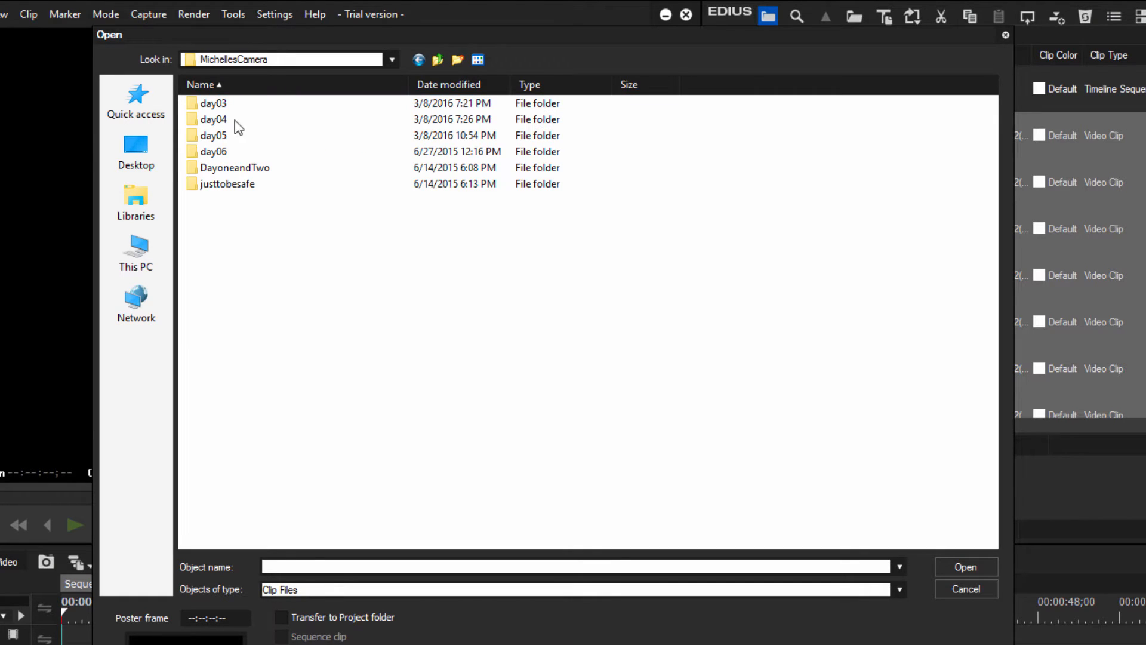
double_click(206, 107)
Step: Look through the photo and video thumbnails in the day03 folder
mouse_move(274, 138)
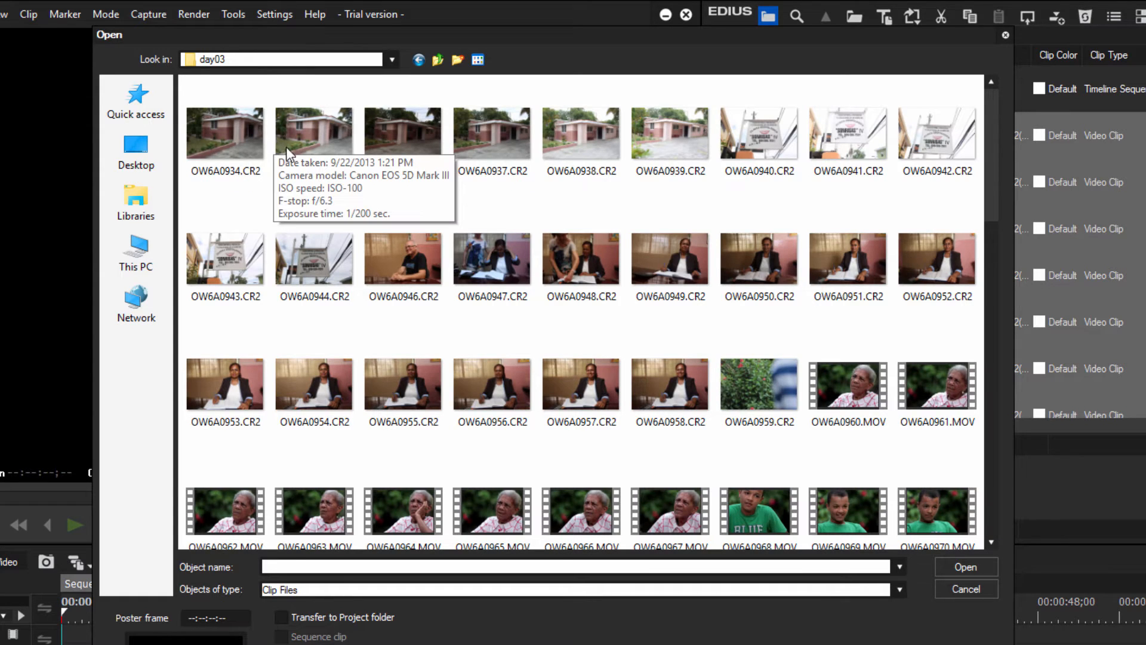
scroll(675, 272, "down", 7)
scroll(678, 273, "up", 4)
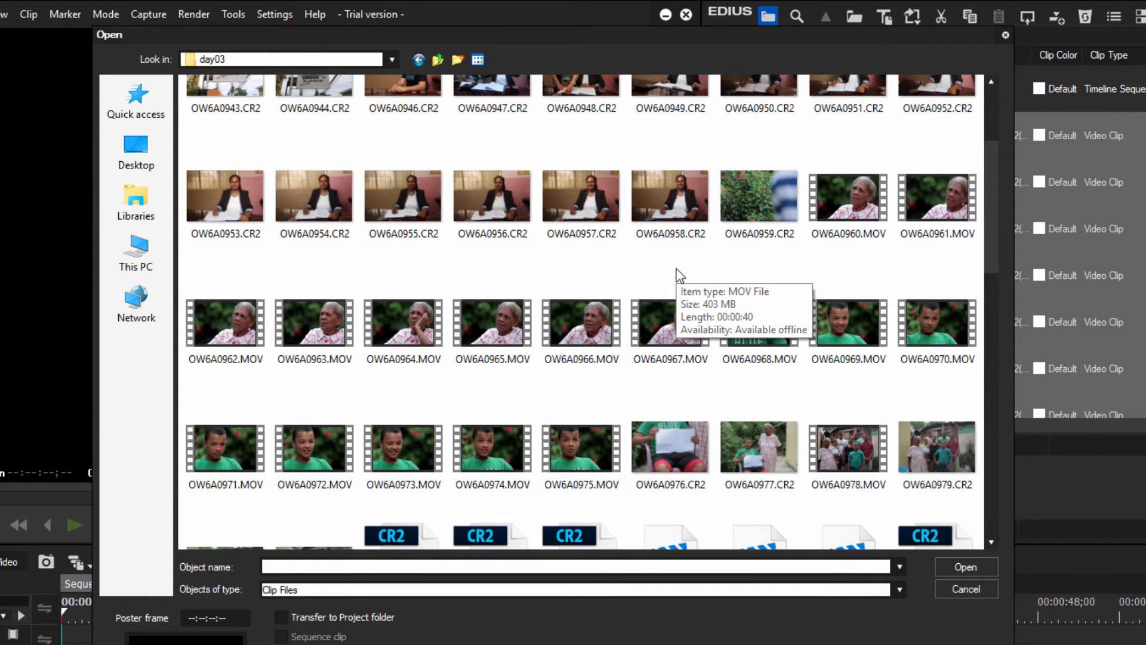
mouse_move(461, 292)
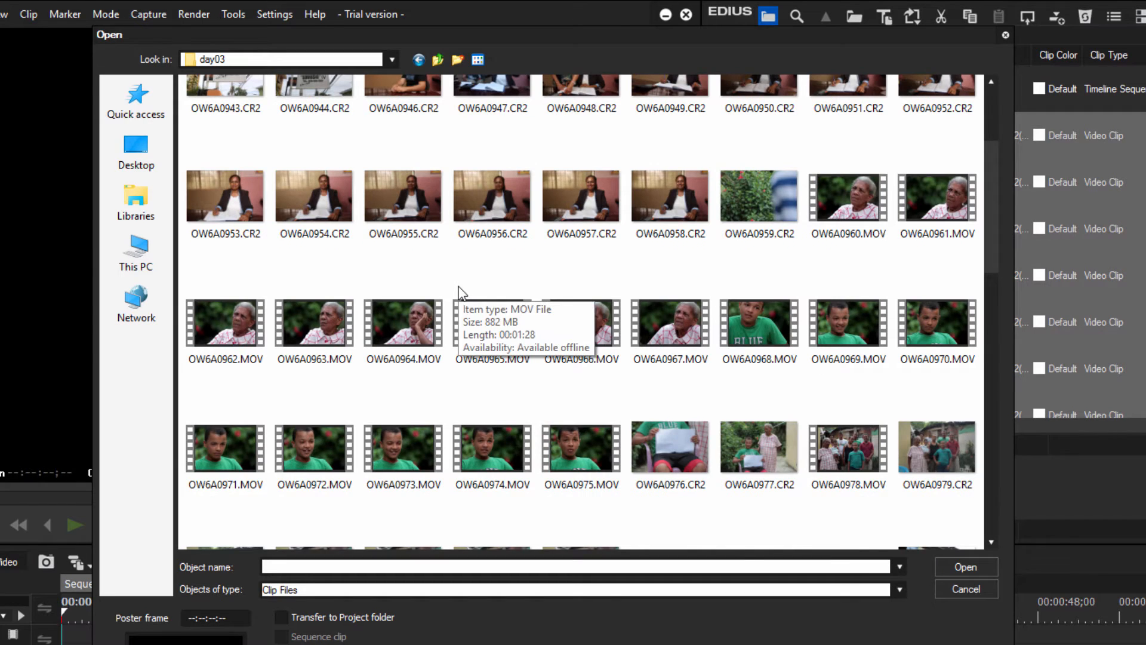
scroll(460, 293, "down", 3)
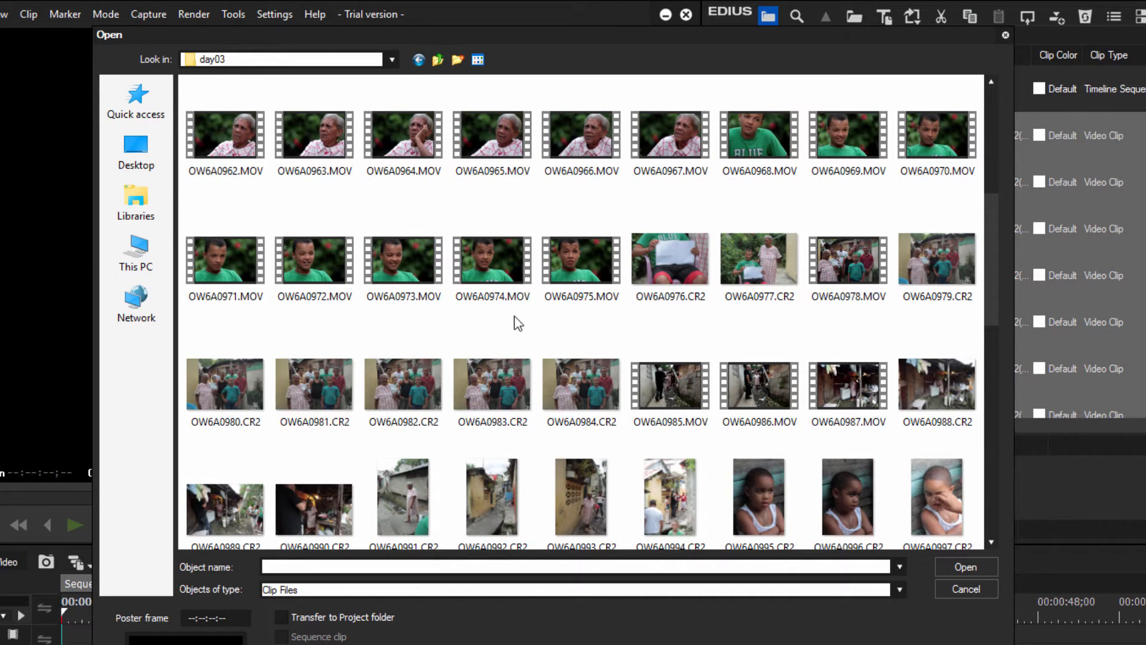
scroll(519, 318, "up", 5)
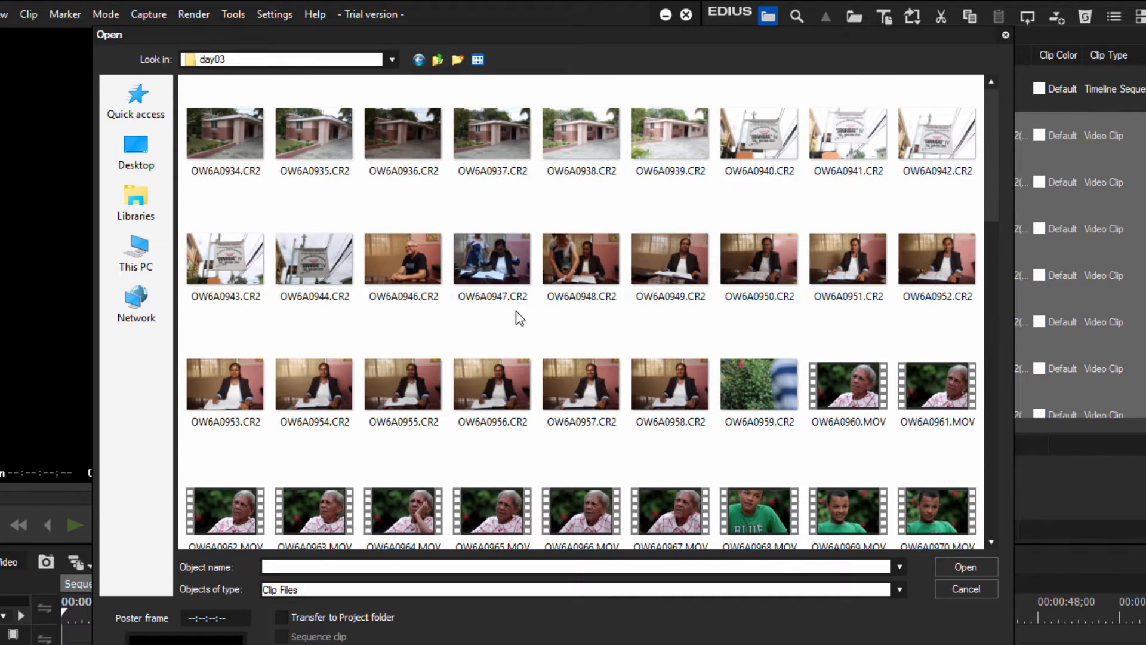
scroll(516, 311, "down", 3)
scroll(499, 329, "up", 3)
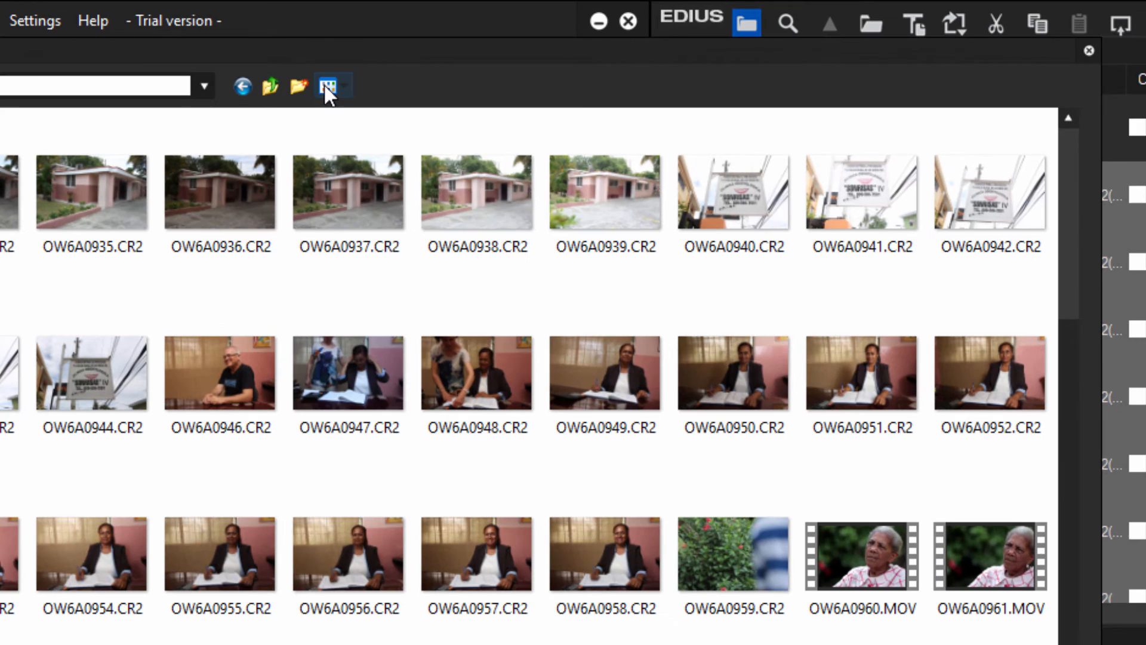
Step: List the day03 files with their details and sort them by type so the MOV files come first
left_click(365, 79)
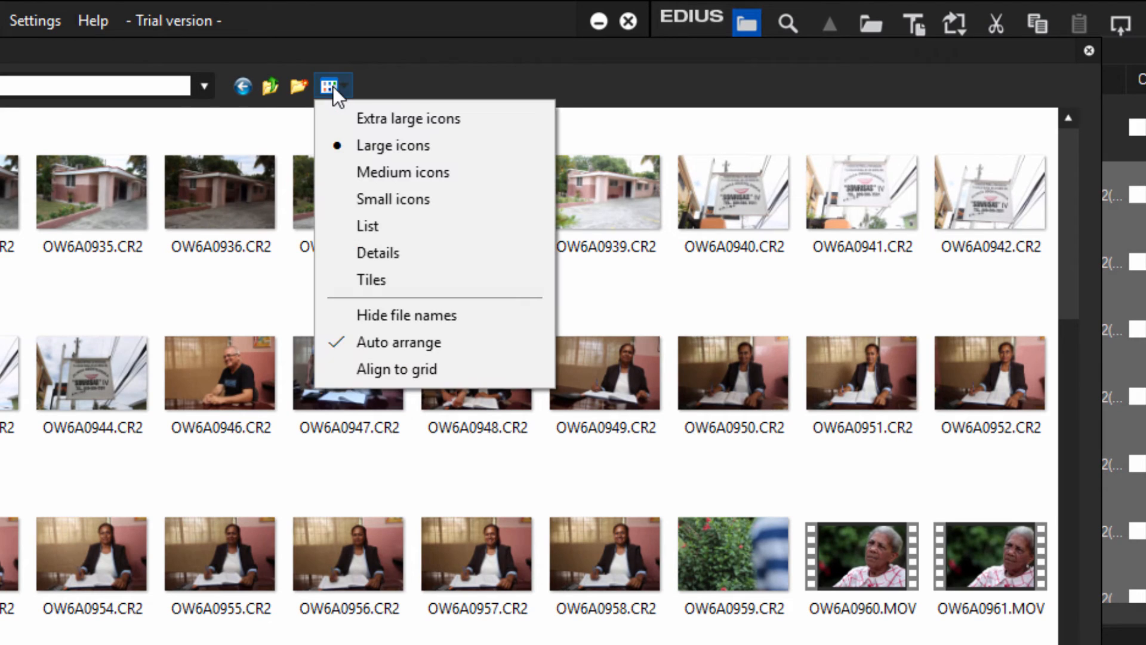
left_click(367, 256)
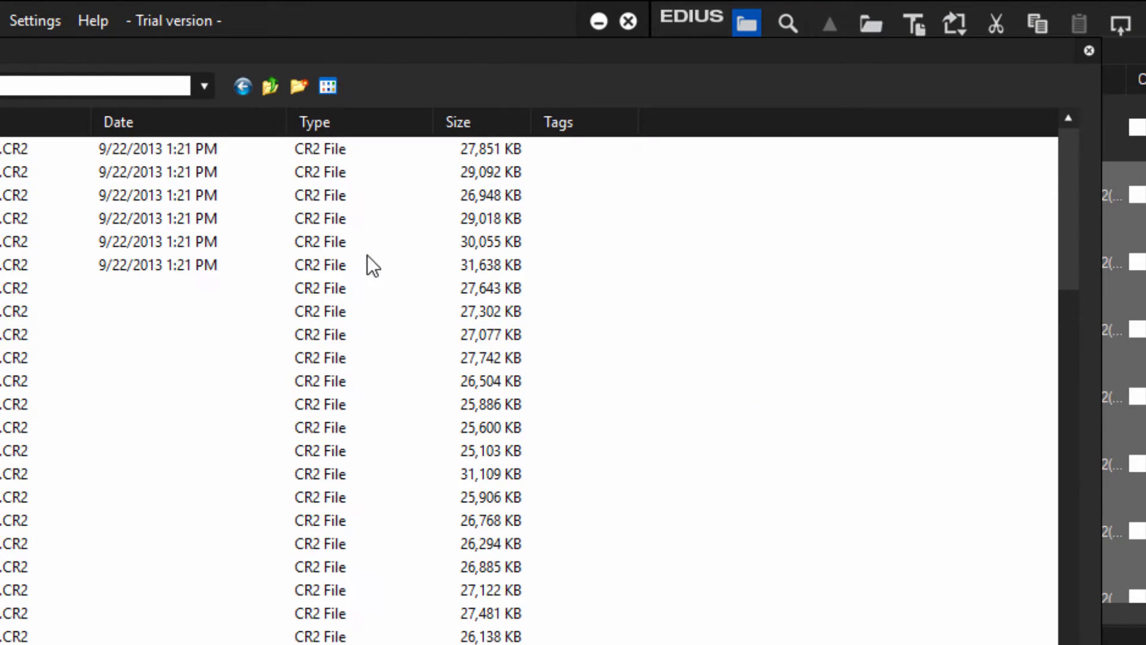
left_click(313, 121)
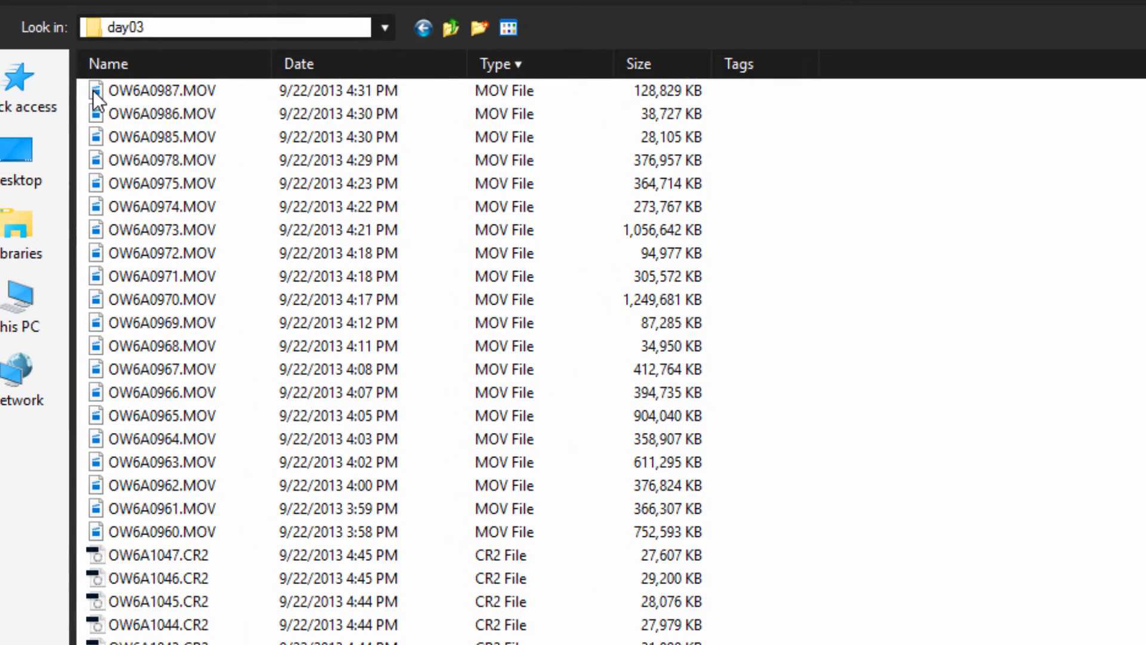
Step: Import the MOV files from OW6A0987.MOV through OW6A0960.MOV into the root bin and look over the added clips
left_click(93, 91)
left_click(102, 531, "shift")
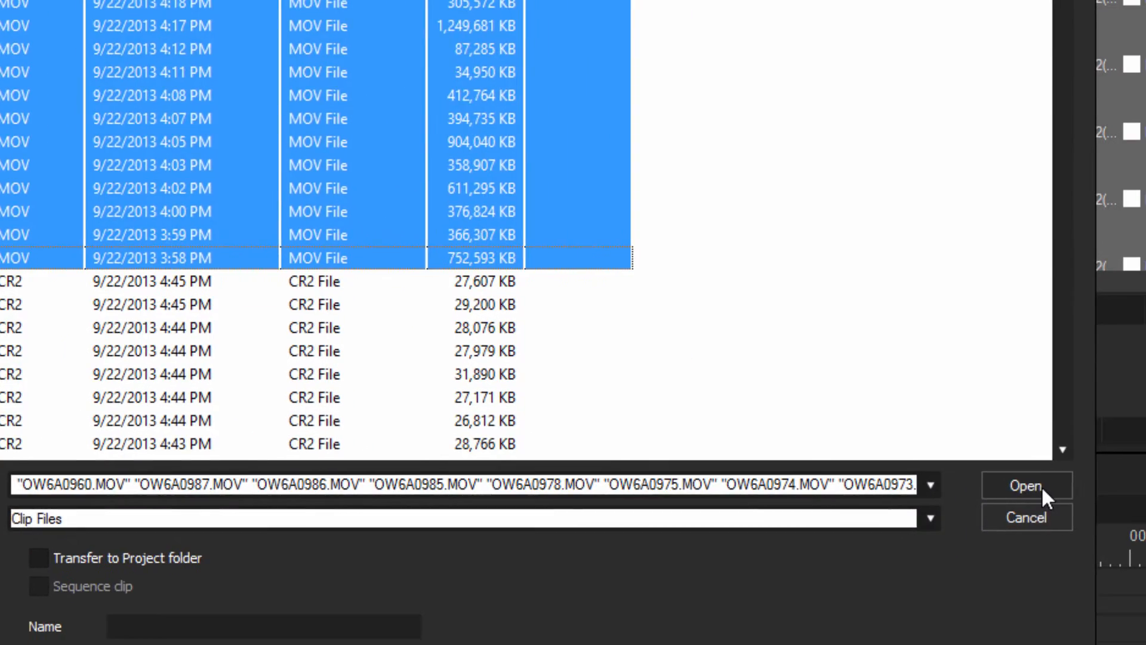
left_click(1103, 597)
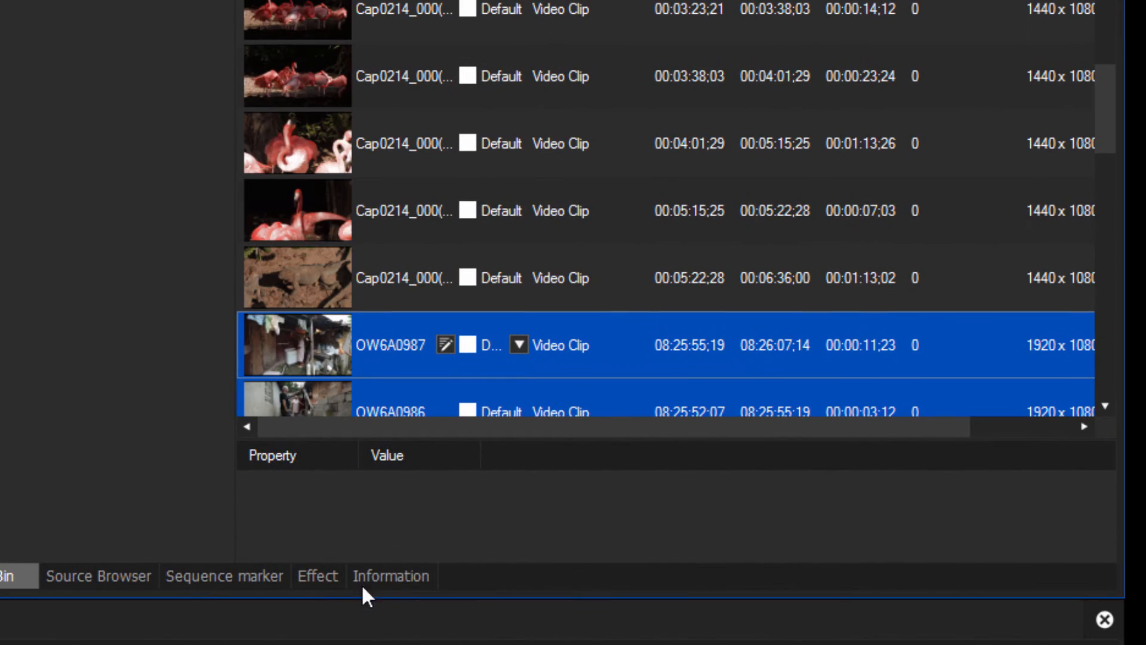
scroll(541, 340, "down", 6)
scroll(541, 335, "up", 7)
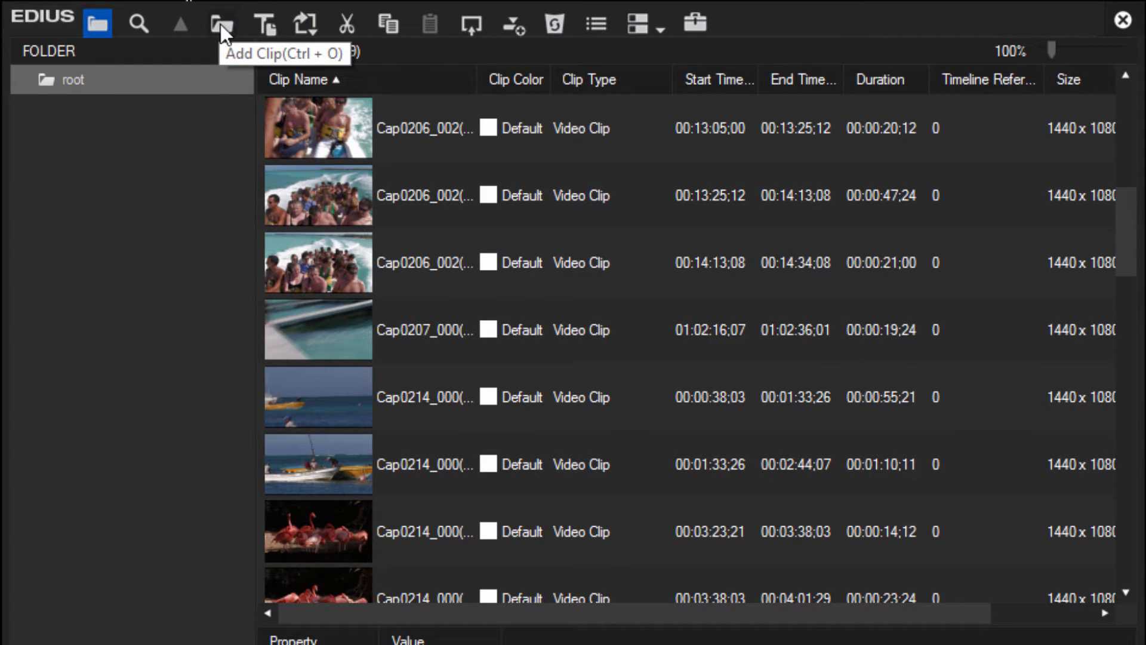
left_click(220, 26)
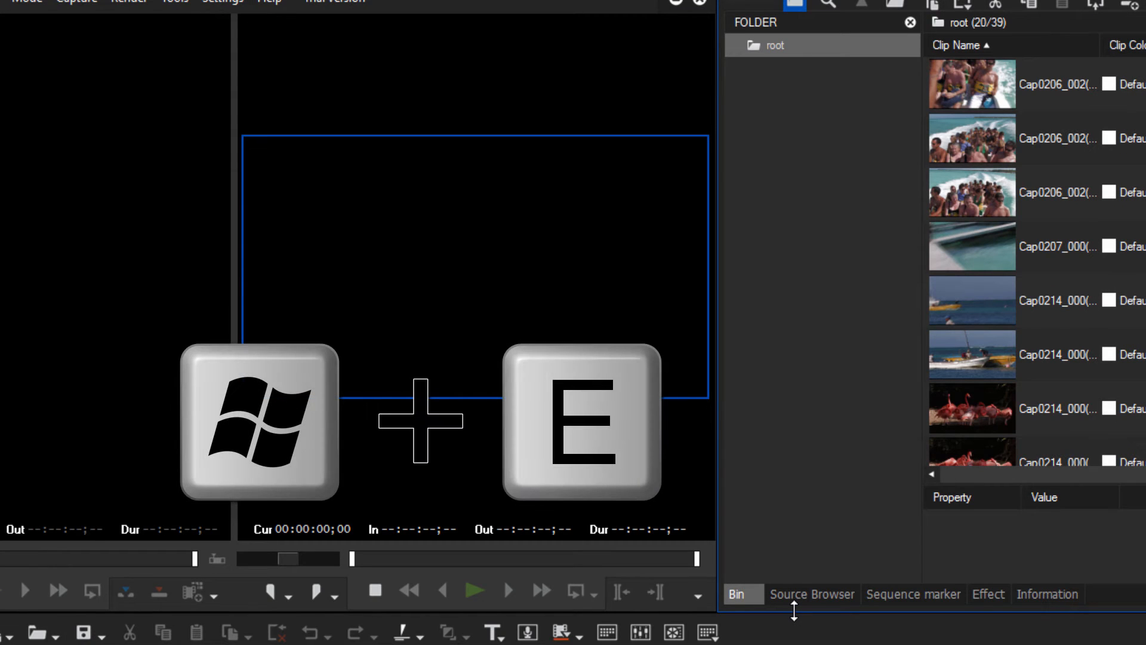
Step: Open a File Explorer window beside the bin and browse to WVVDrive01 (H:), WVV01000, WVV01000AVI
key("super+e")
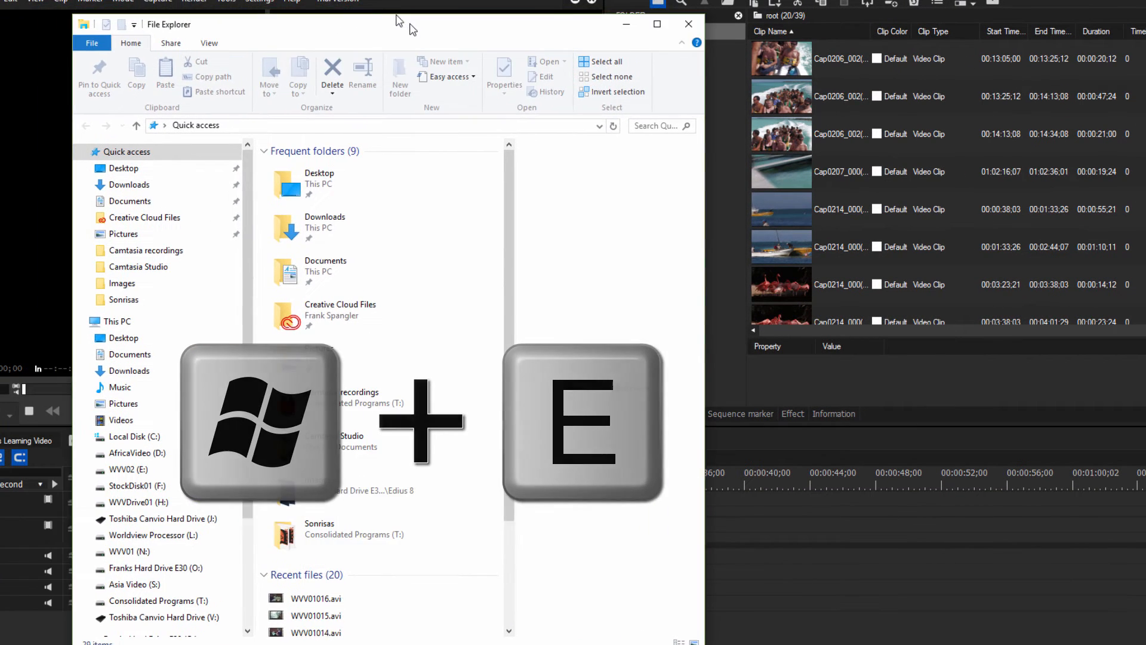
left_click_drag(412, 29, 335, 20)
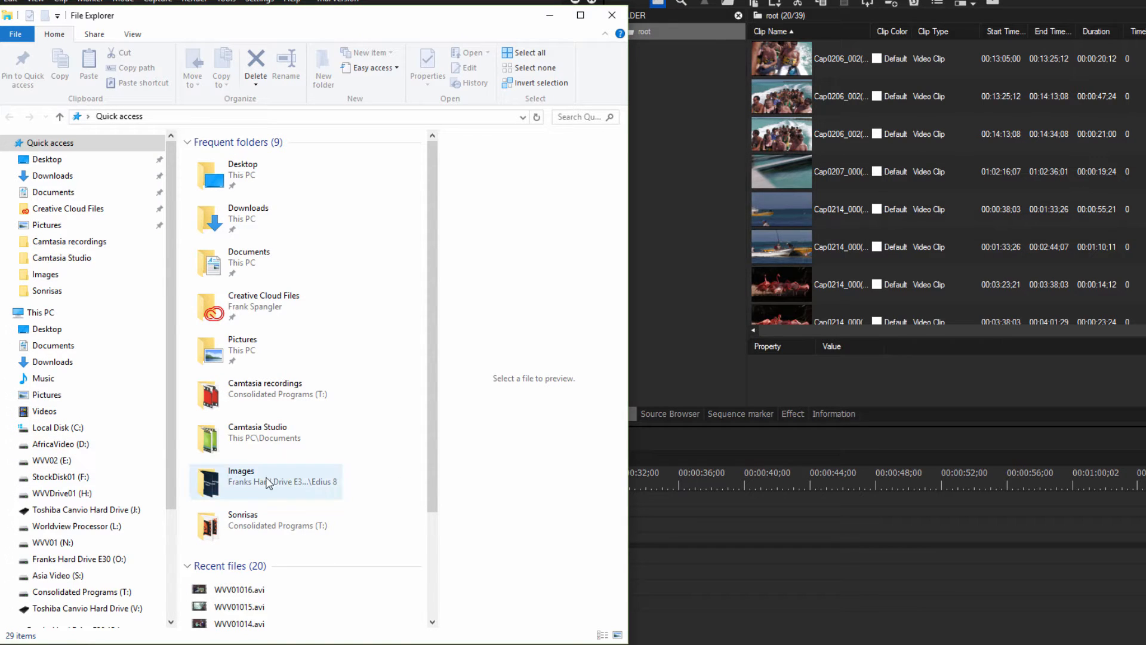
scroll(172, 489, "down", 3)
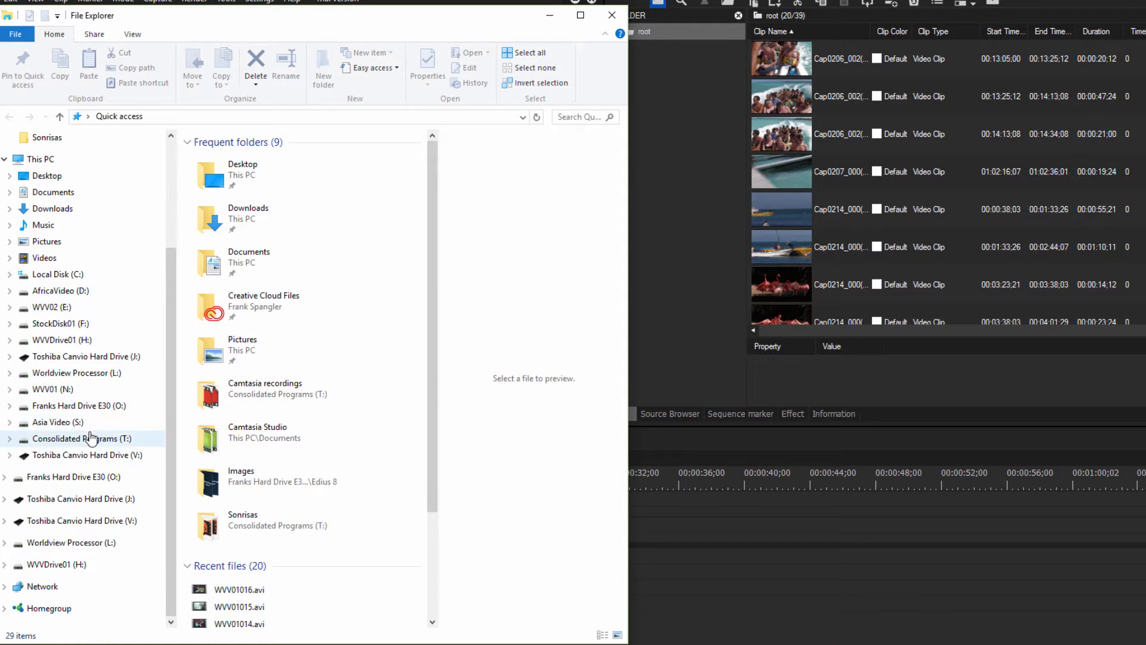
left_click(46, 391)
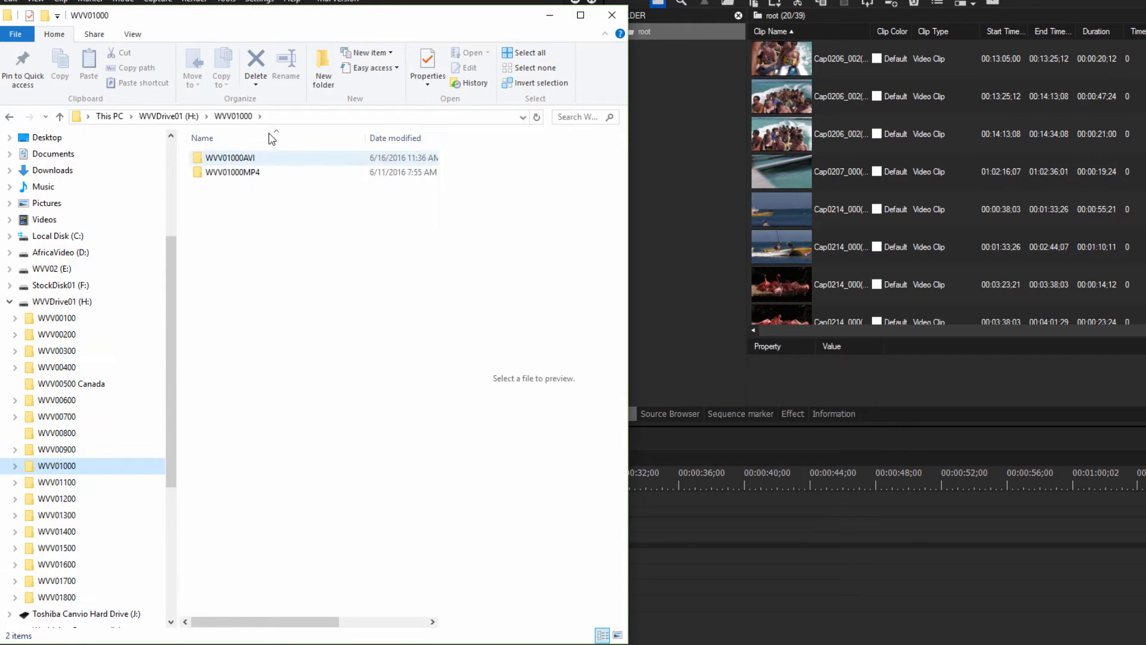
left_click(227, 161)
double_click(227, 160)
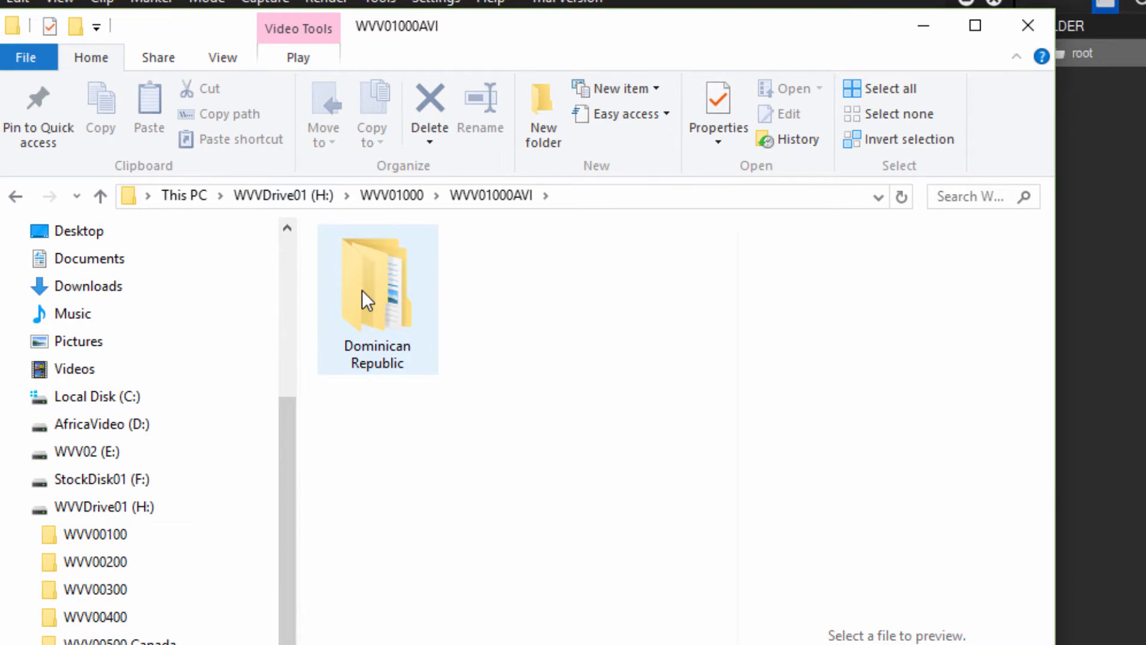
Step: Look through the Dominican Republic folder and its Cleanings subfolder, and return to WVV01000AVI
double_click(362, 291)
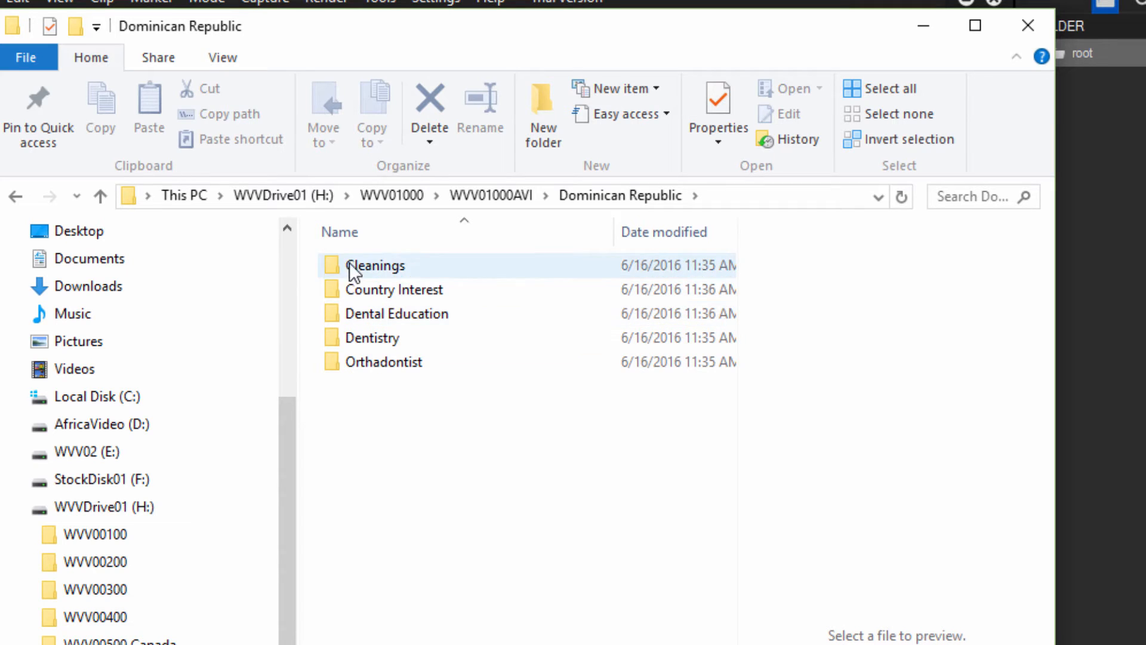
left_click(335, 270)
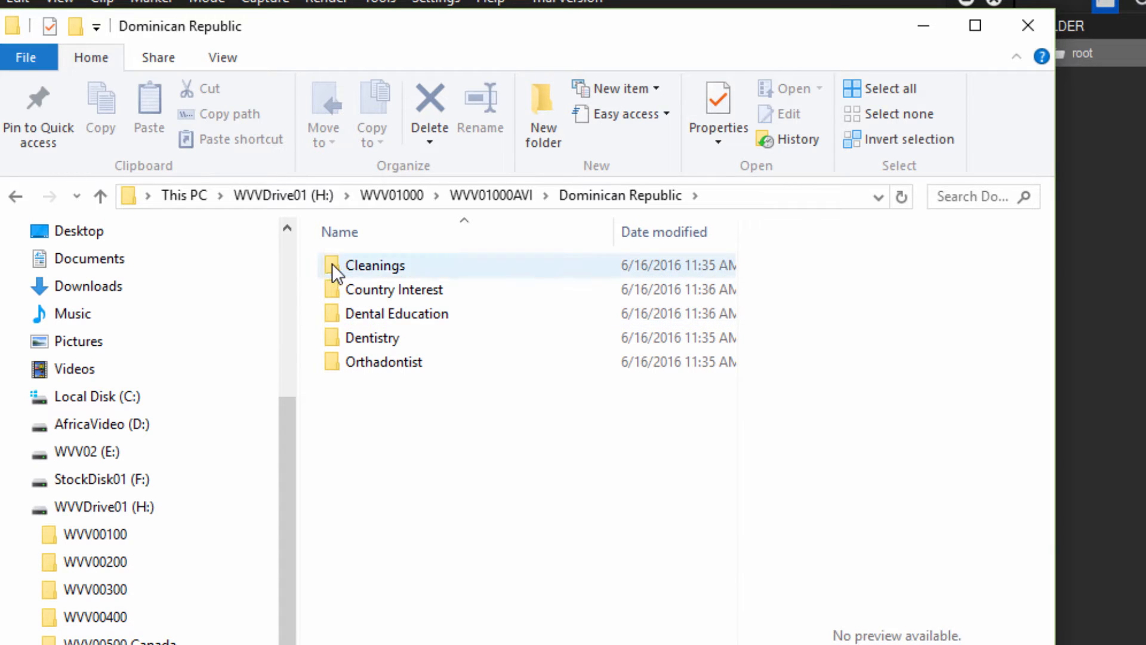
double_click(332, 263)
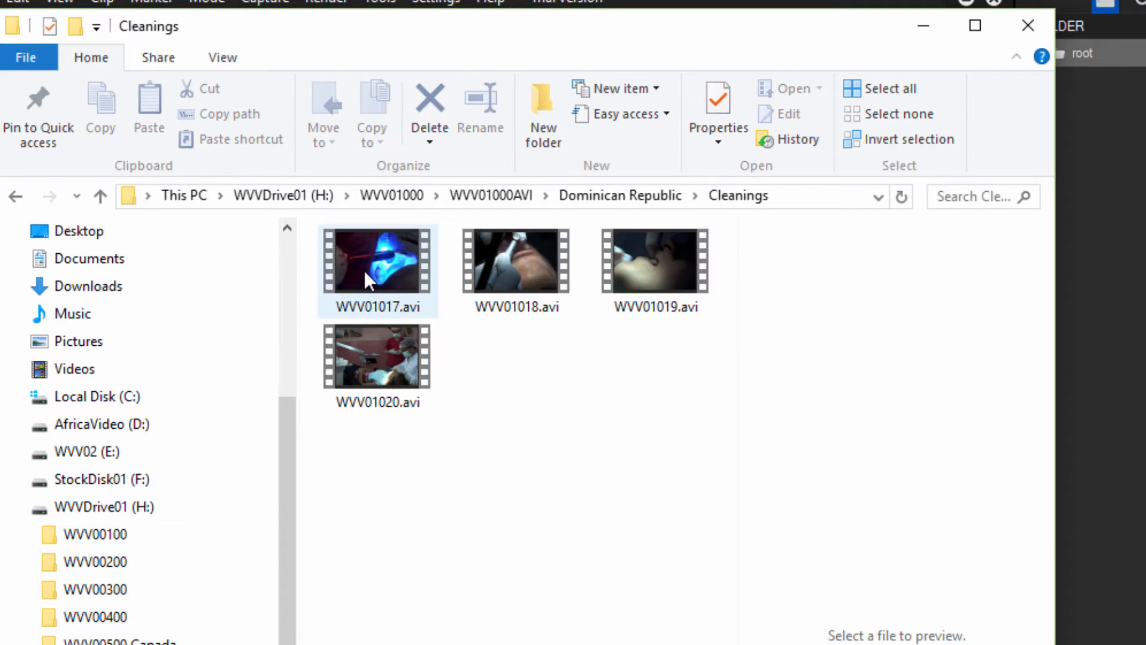
left_click(15, 196)
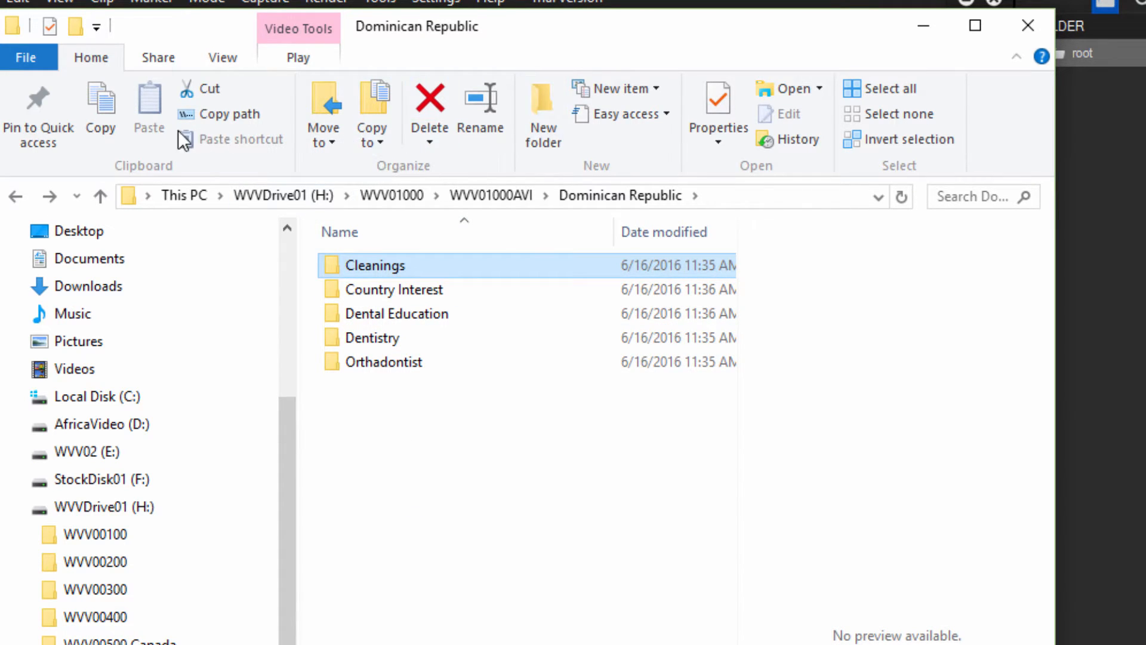
left_click(15, 197)
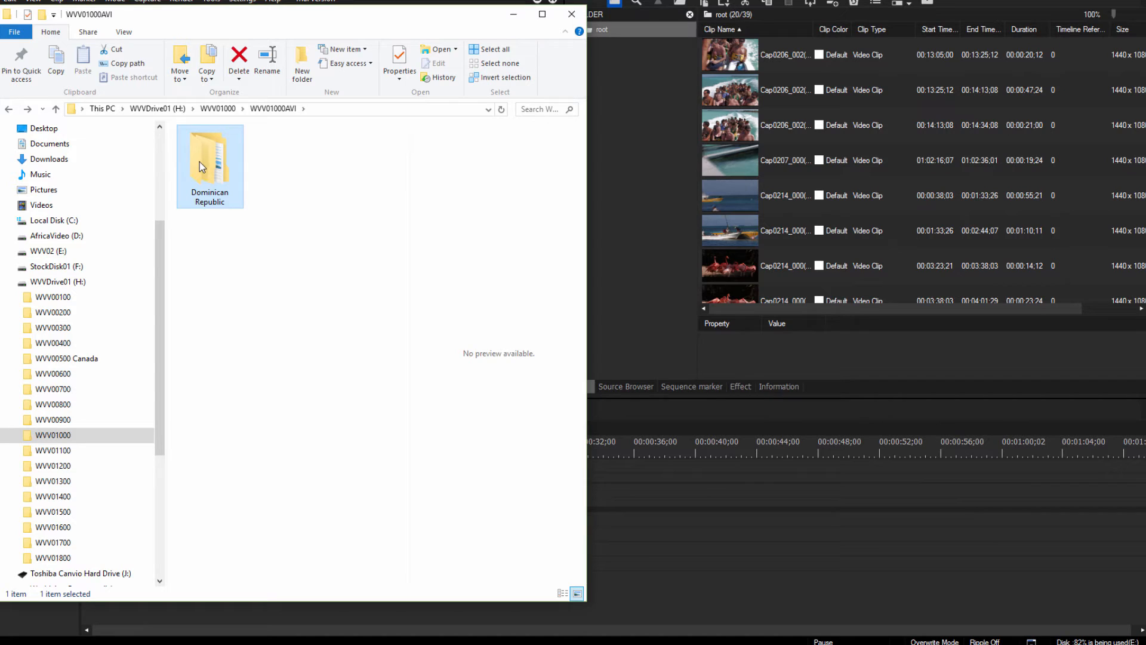
Step: Bring the whole Dominican Republic folder into the EDIUS root bin and view the clips in its subfolders
left_click_drag(199, 163, 826, 265)
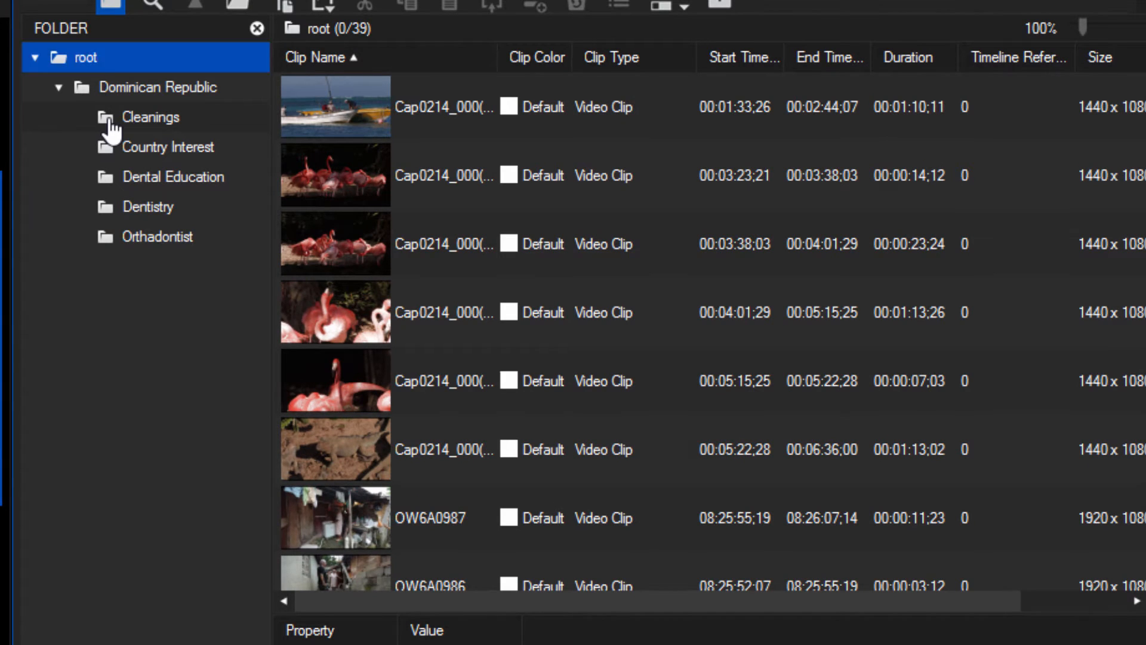
left_click(111, 126)
left_click(133, 158)
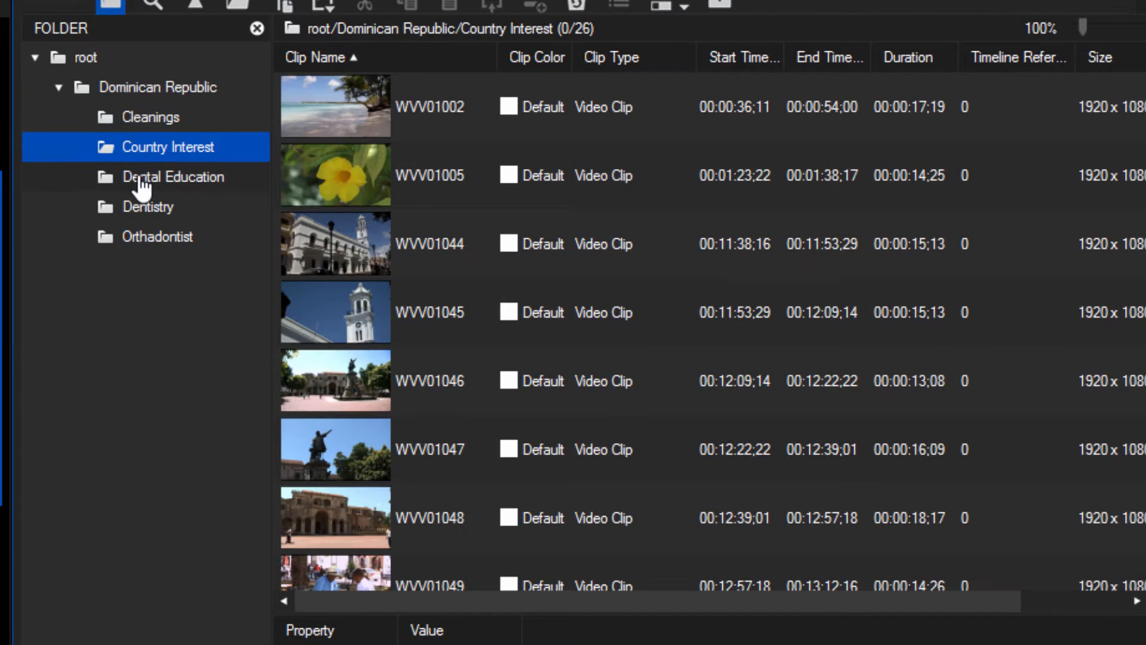
left_click(139, 183)
left_click(156, 236)
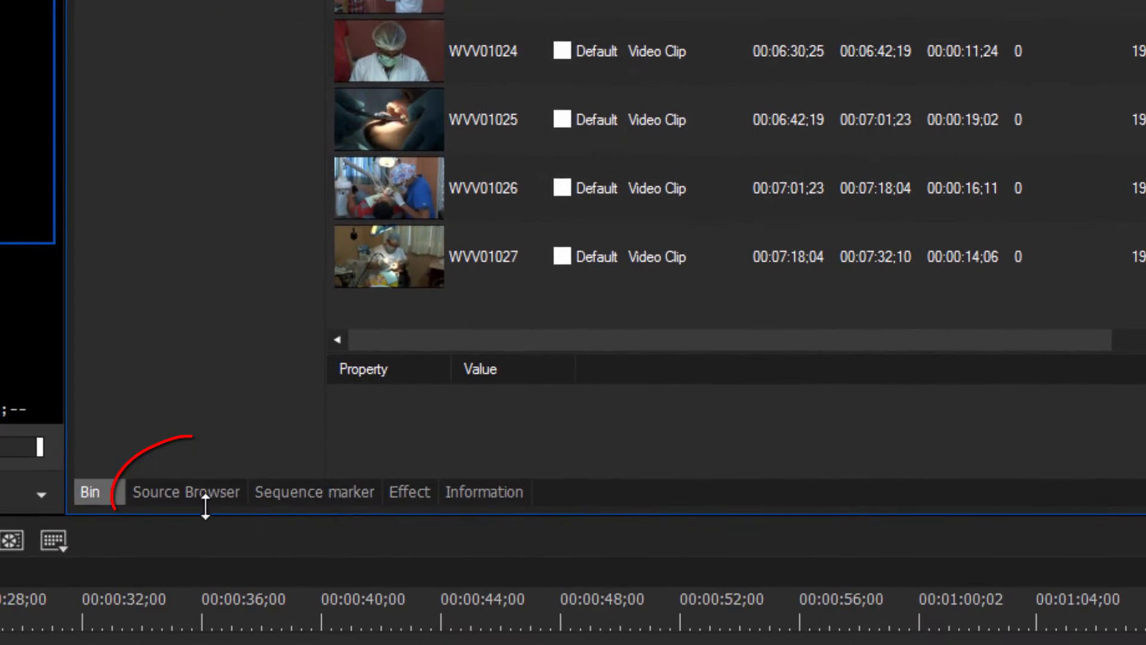
Step: Show the Source Browser, and on the EDIUS Tips website in the web browser enter MXF as the search term
left_click(198, 493)
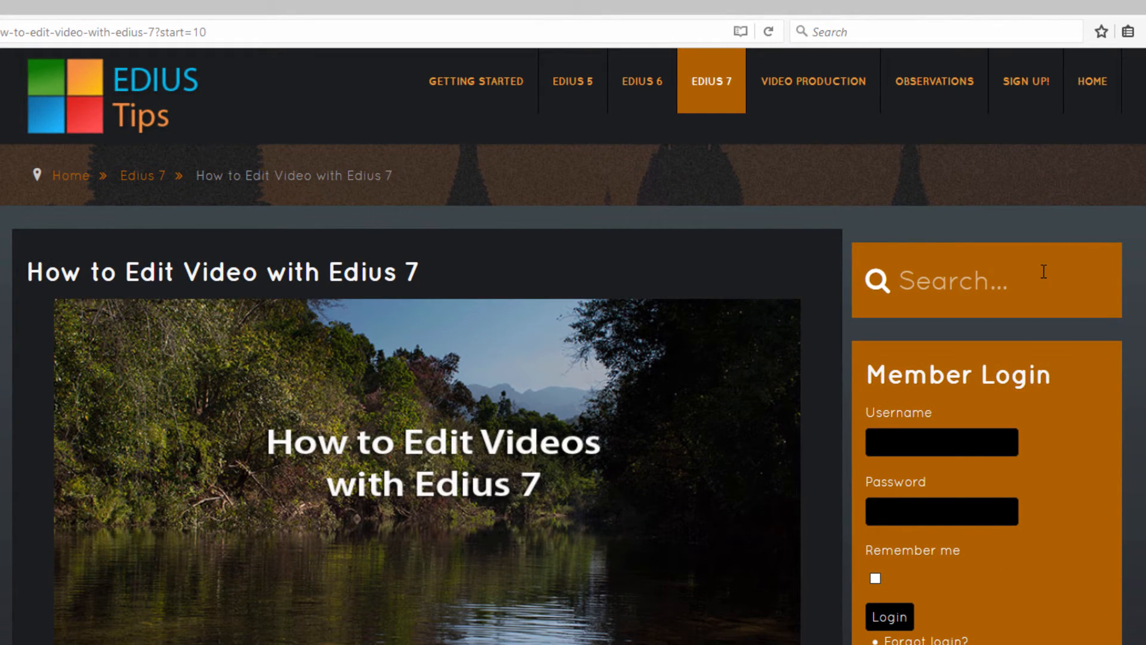
left_click(1044, 272)
type("MXF")
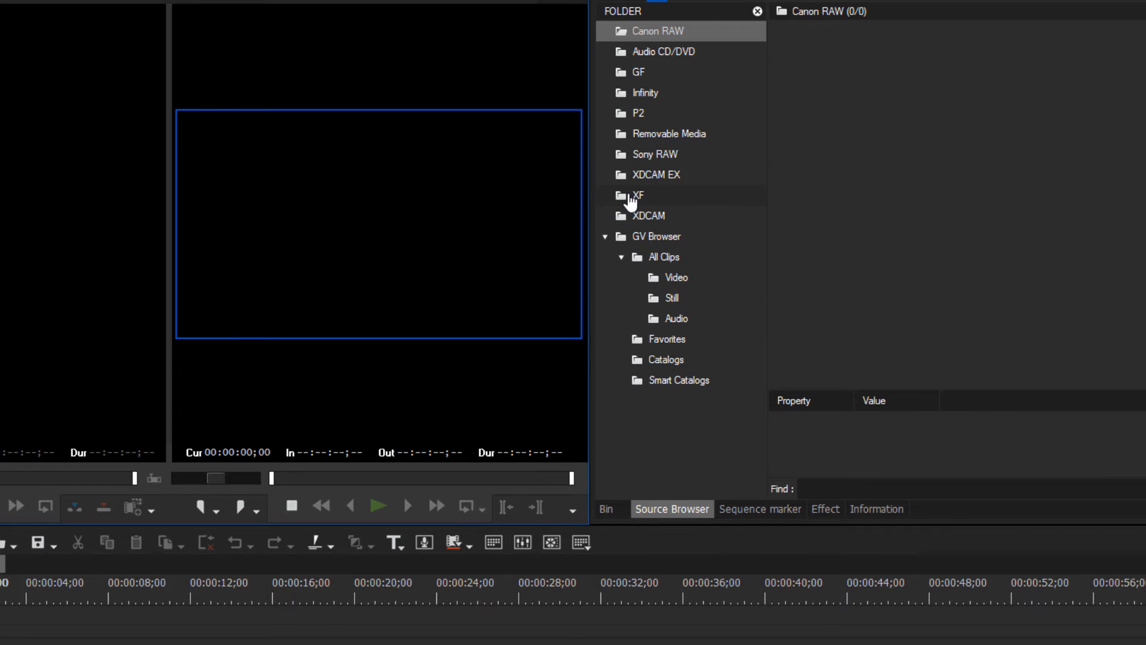
Step: Add the first camera's Card01 folder from S:\Dominican Republic\DR02 to the XF source and display its clips
right_click(631, 202)
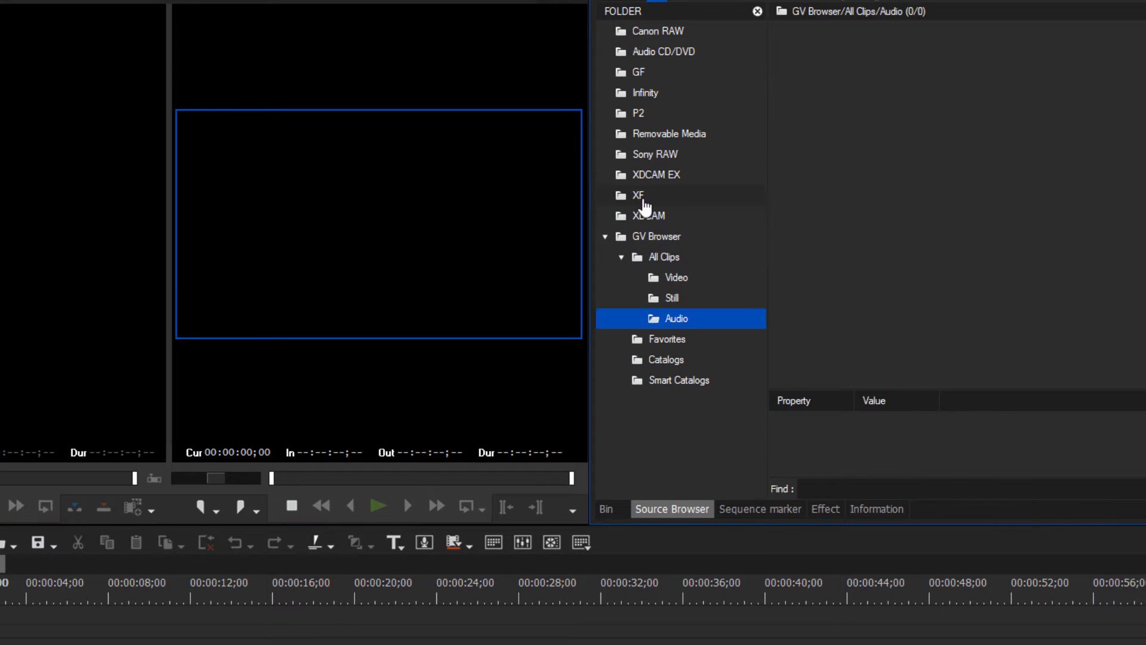
right_click(646, 197)
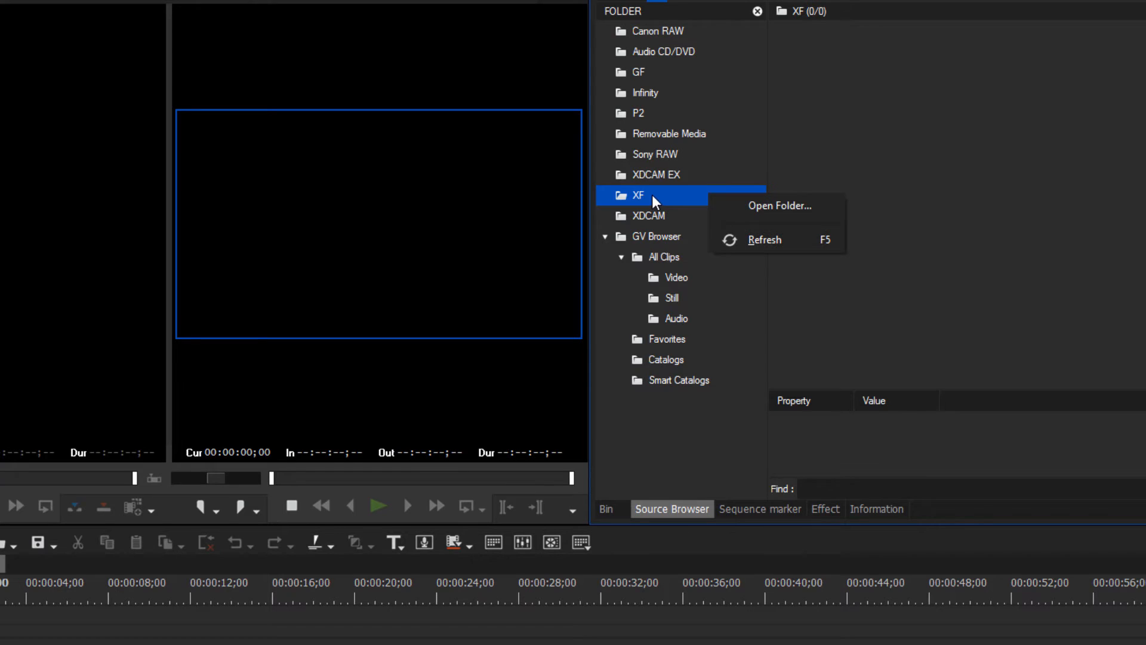
left_click(796, 205)
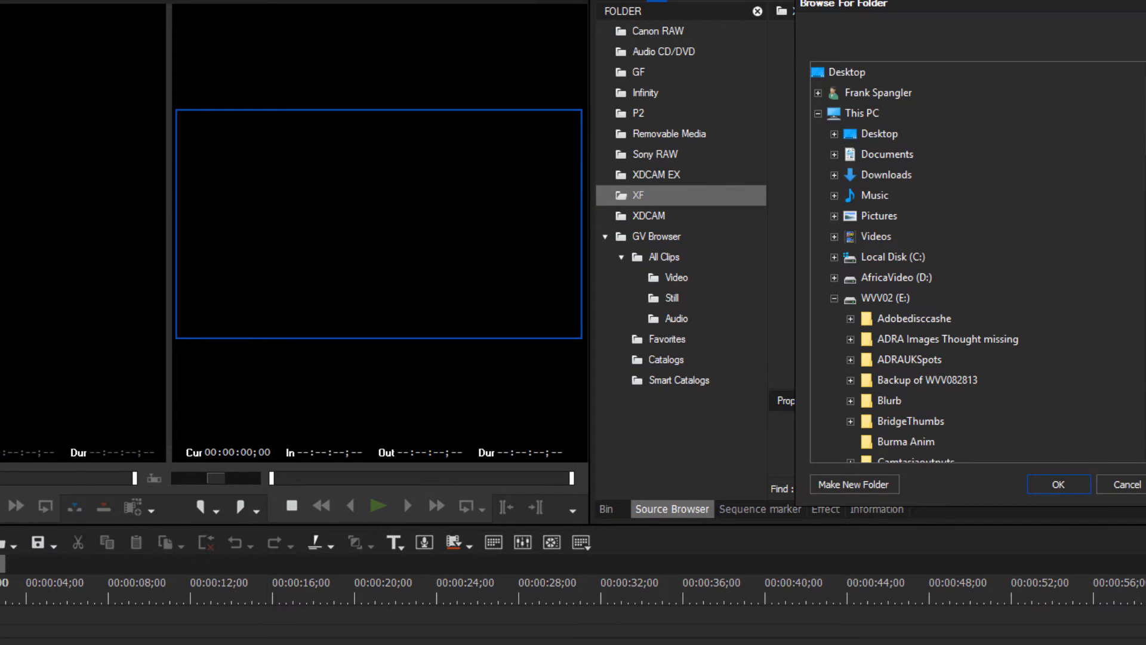
left_click_drag(1145, 123, 1145, 322)
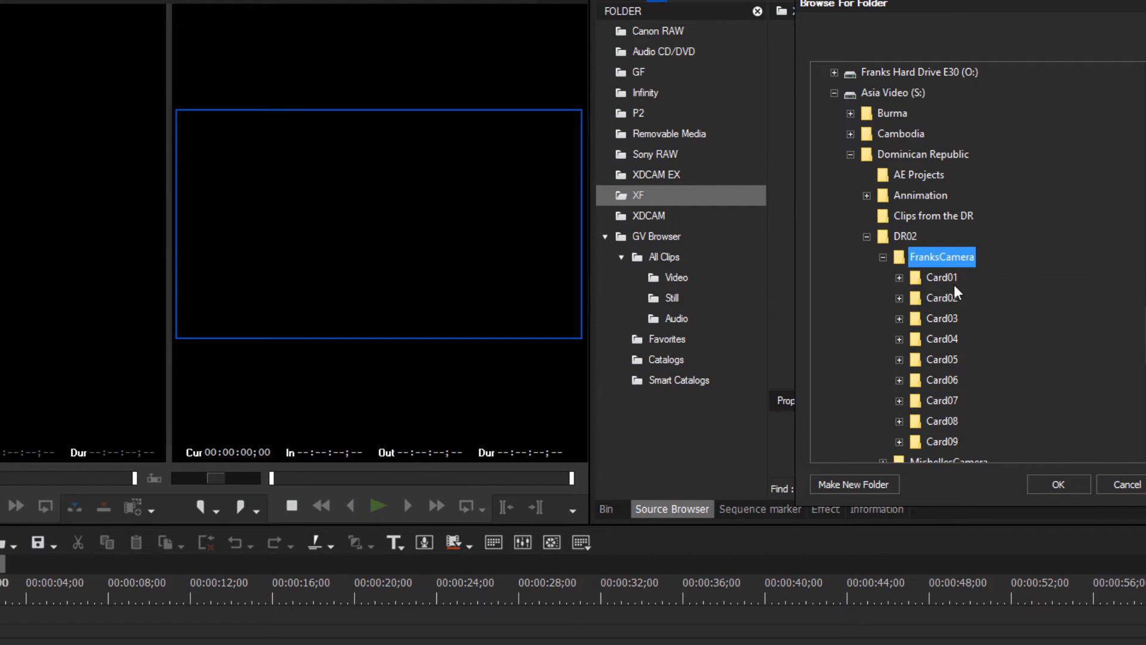
left_click(917, 282)
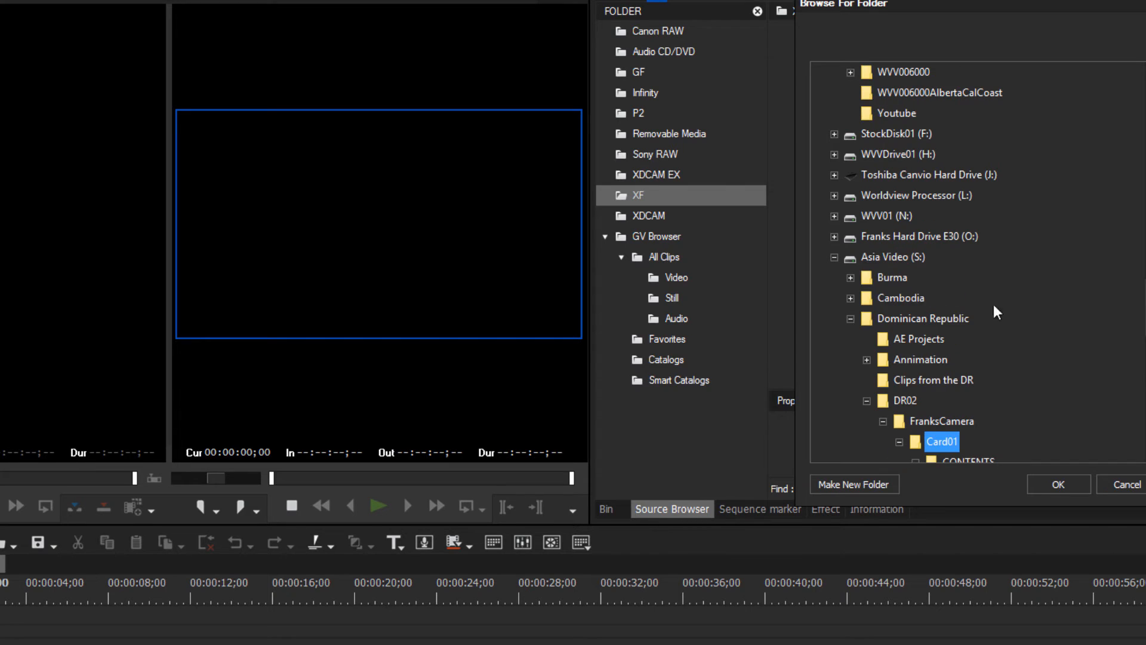
left_click(1057, 484)
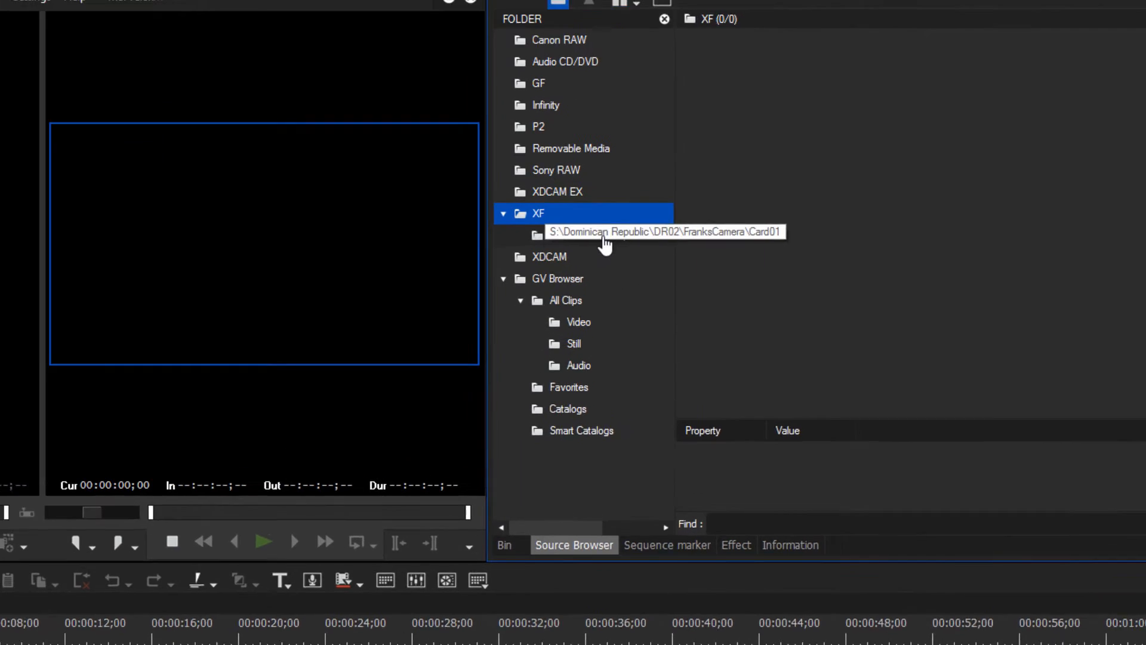
left_click(605, 242)
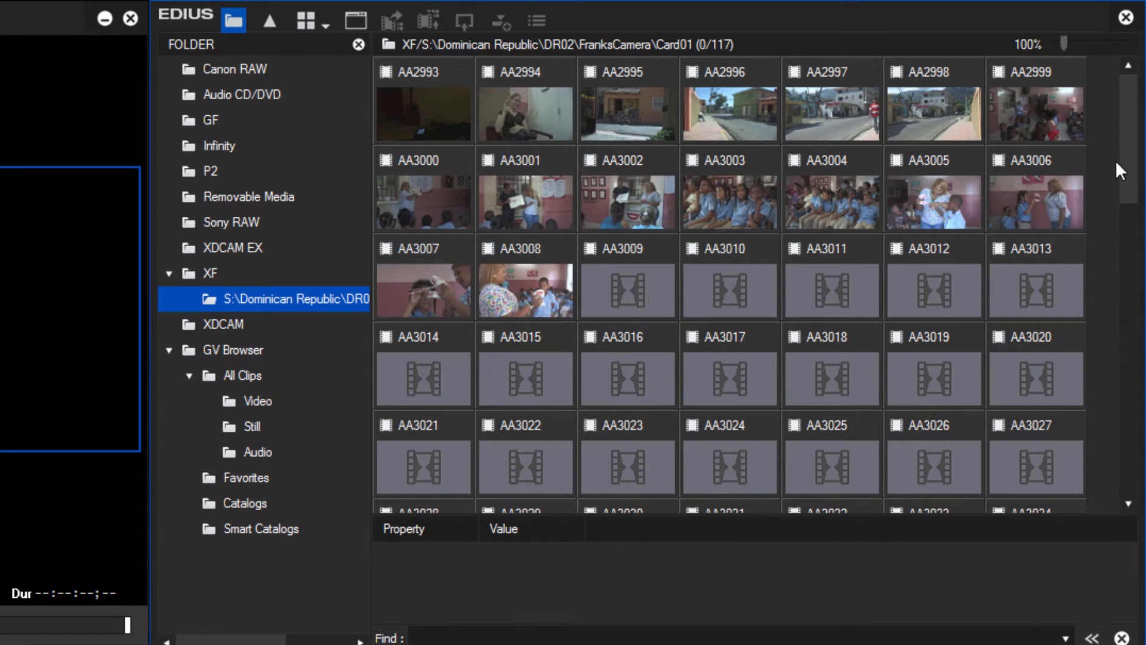
left_click_drag(1129, 146, 1129, 115)
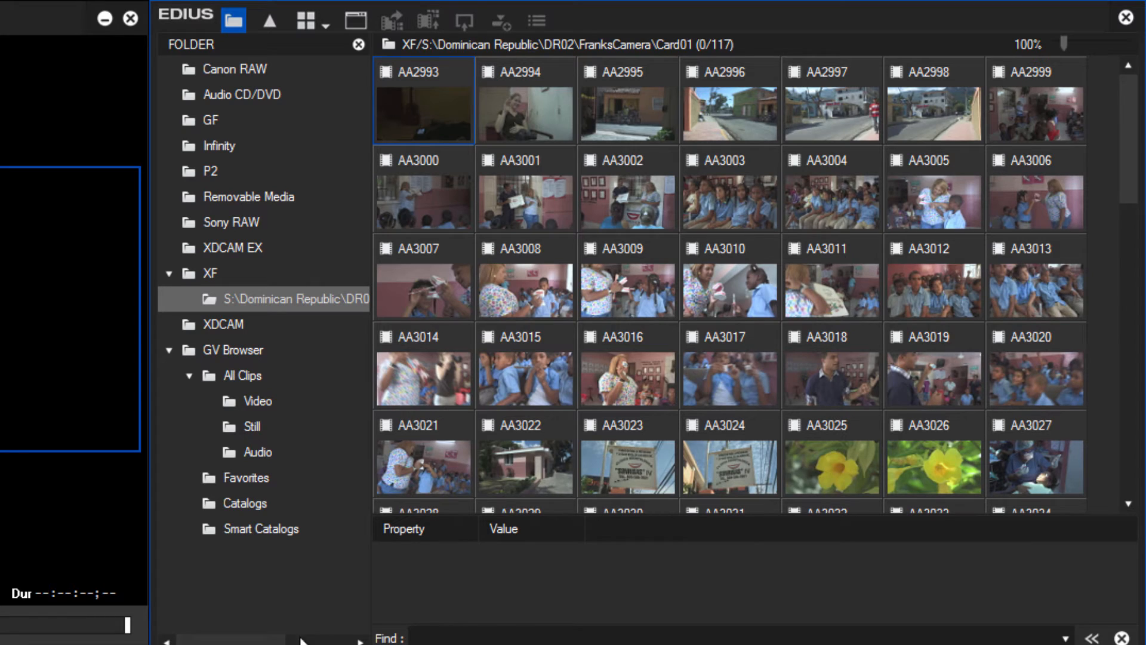
Step: Select seven Card01 clips, including AA3002, AA3017, AA3023, AA3036 and AA3058, and add and transfer them to the bin
left_click(622, 199)
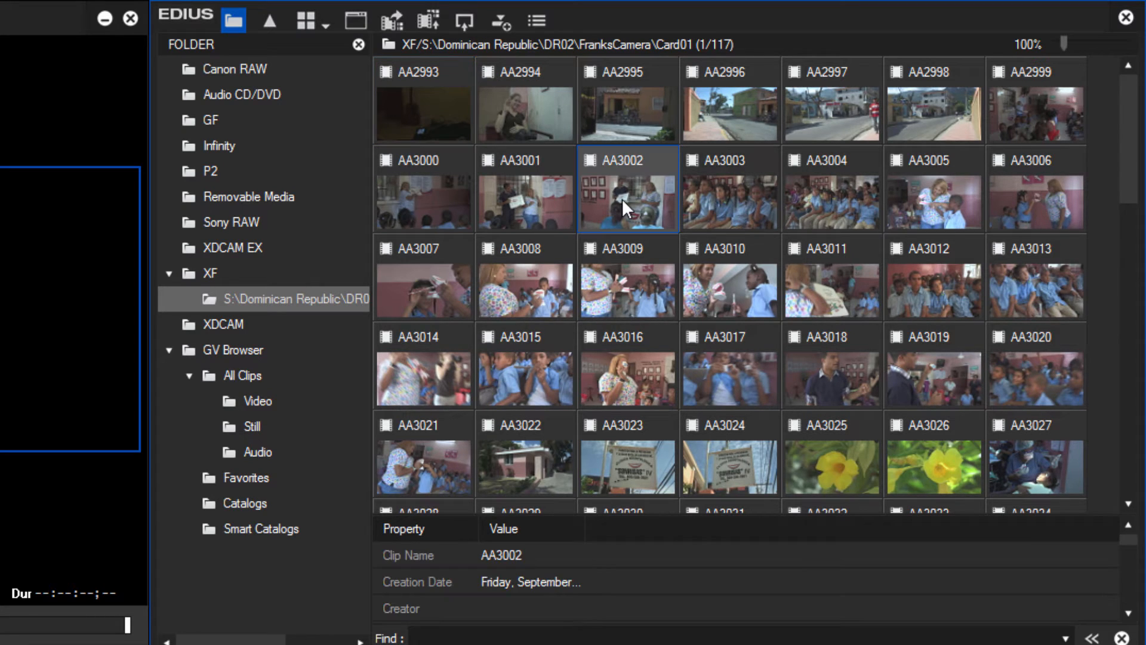
left_click(728, 386, "ctrl")
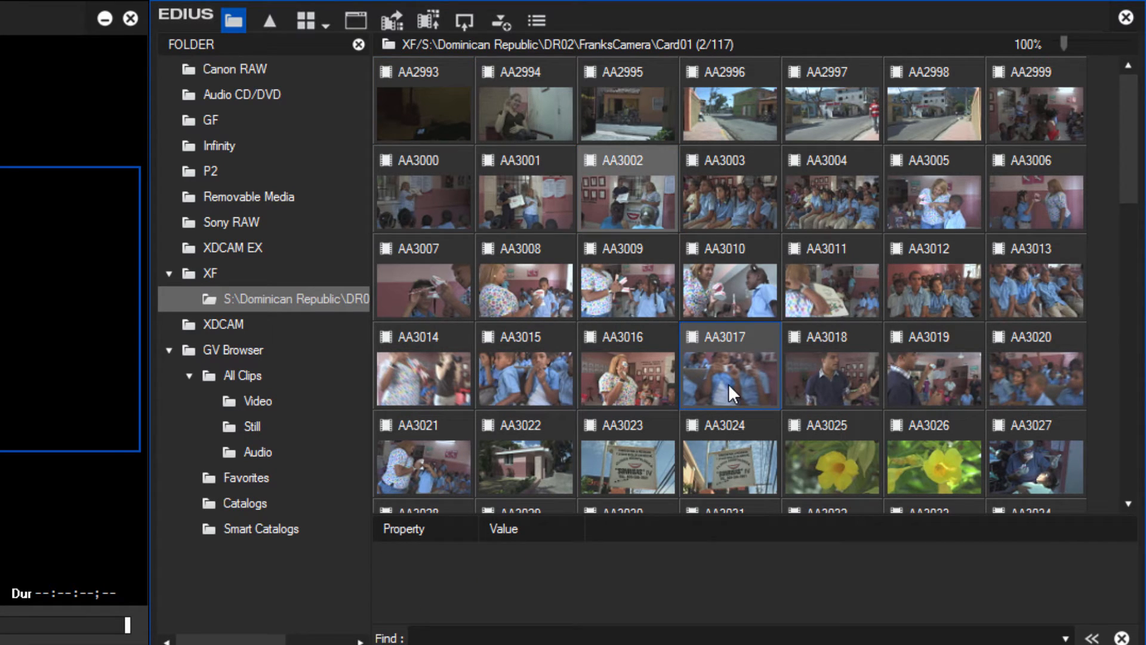
left_click(619, 468, "ctrl")
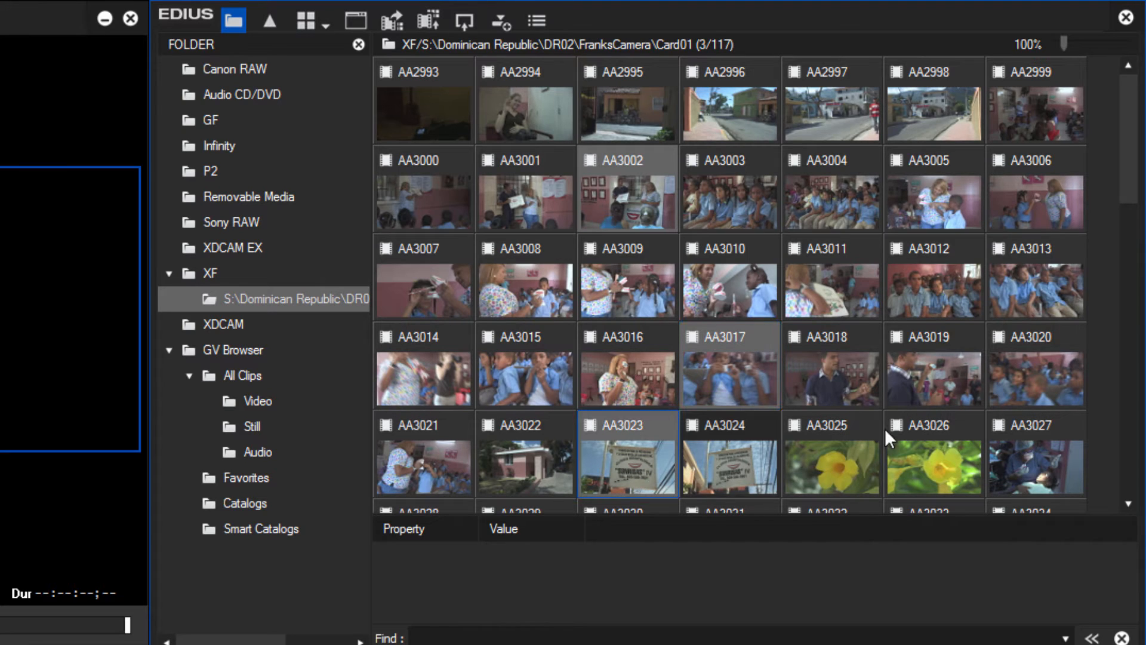
left_click_drag(1134, 182, 1138, 281)
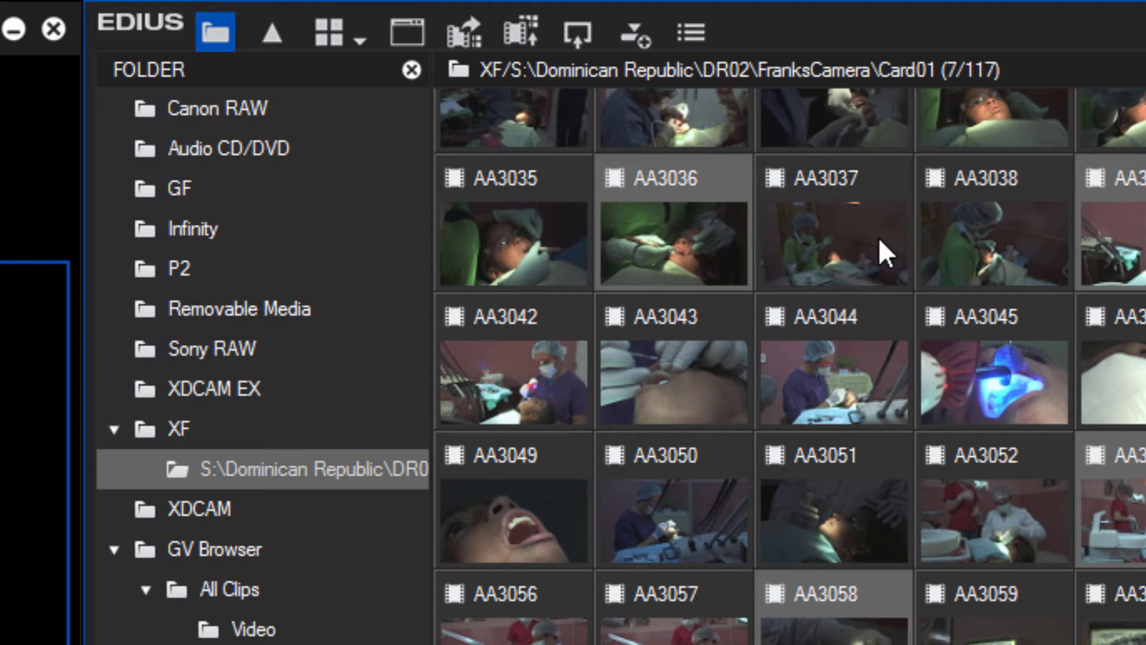
left_click(461, 27)
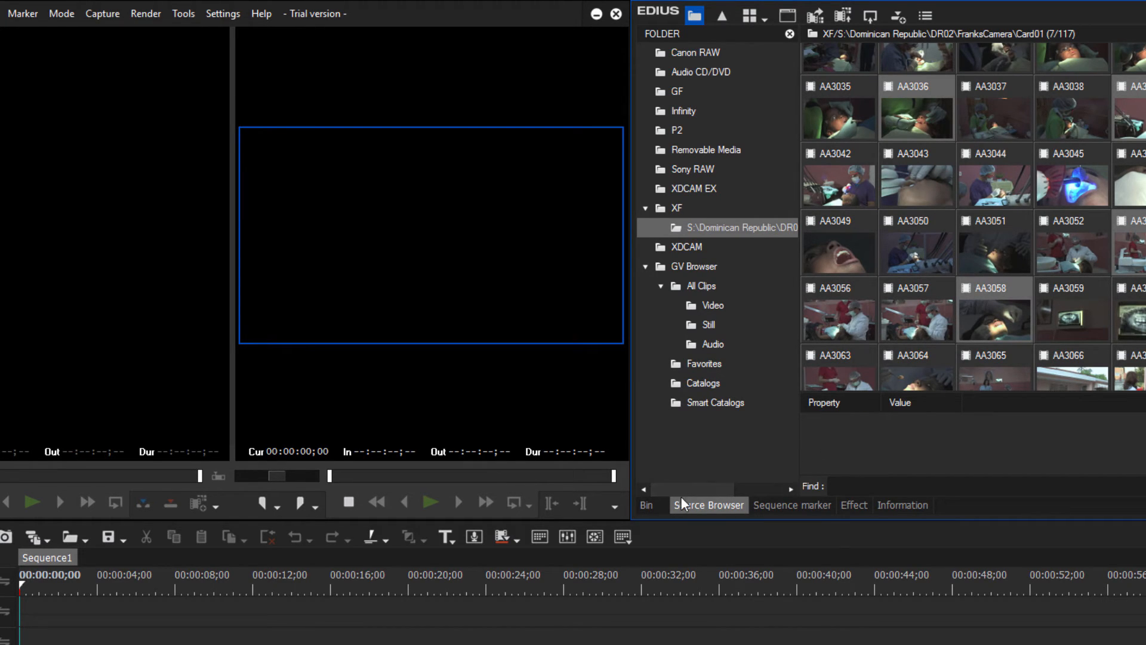
Step: Return to the bin and review the transferred Card01 clips in the Orthadontist folder, selecting AA3002
left_click(647, 505)
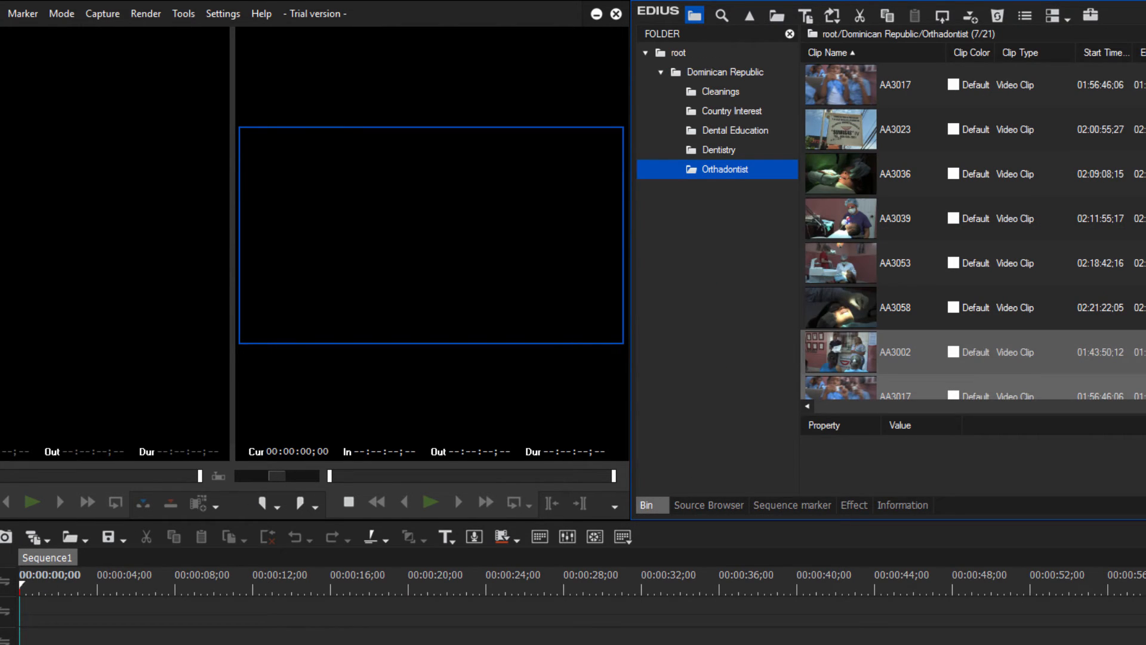
left_click_drag(1106, 234, 1107, 389)
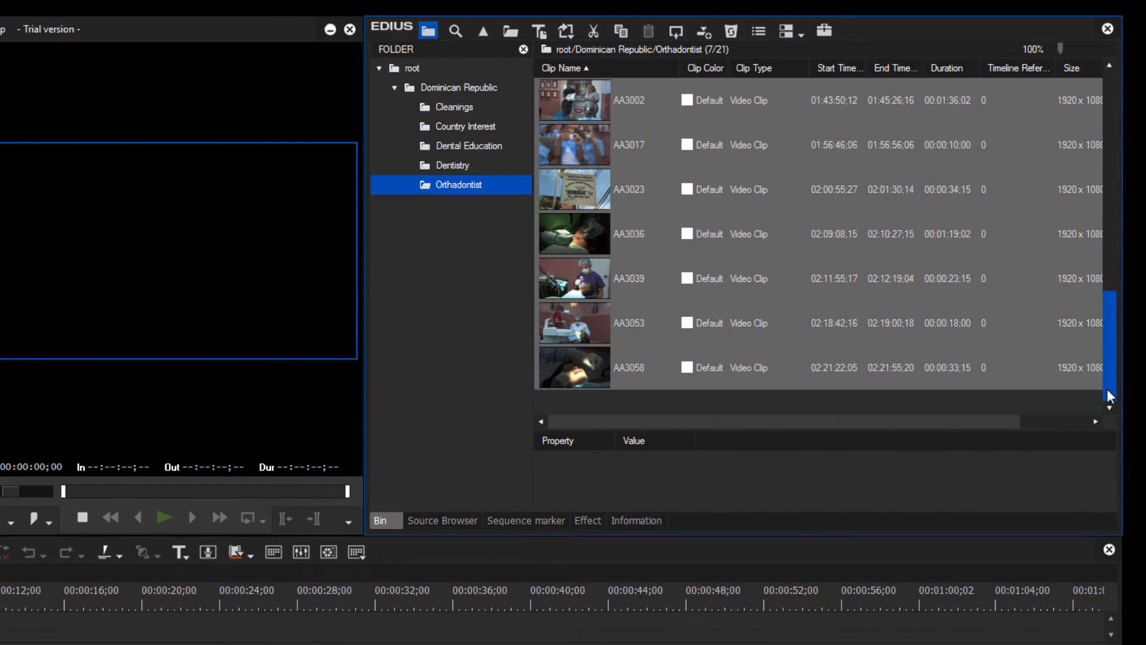
left_click(631, 361)
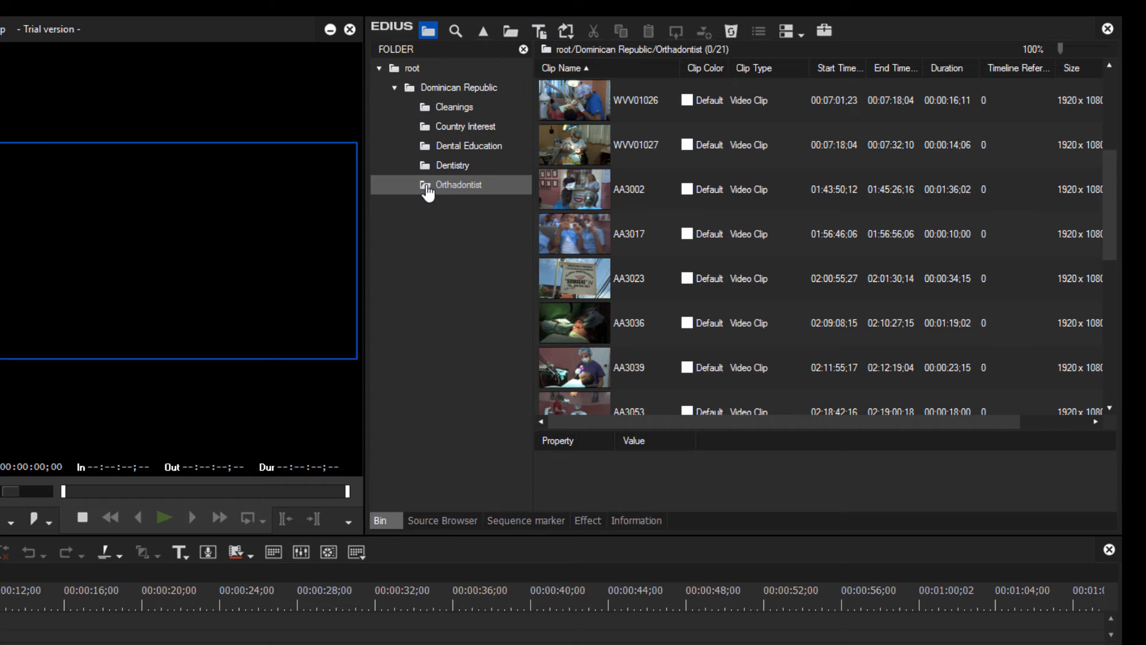
left_click(578, 187)
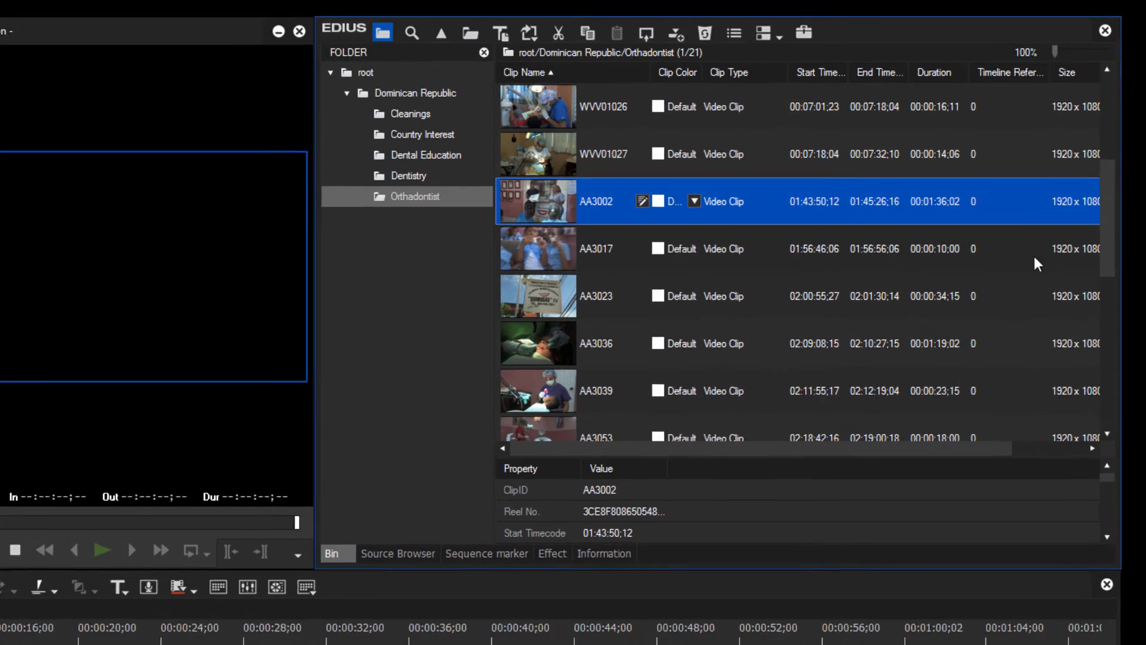
scroll(1108, 265, "down", 1)
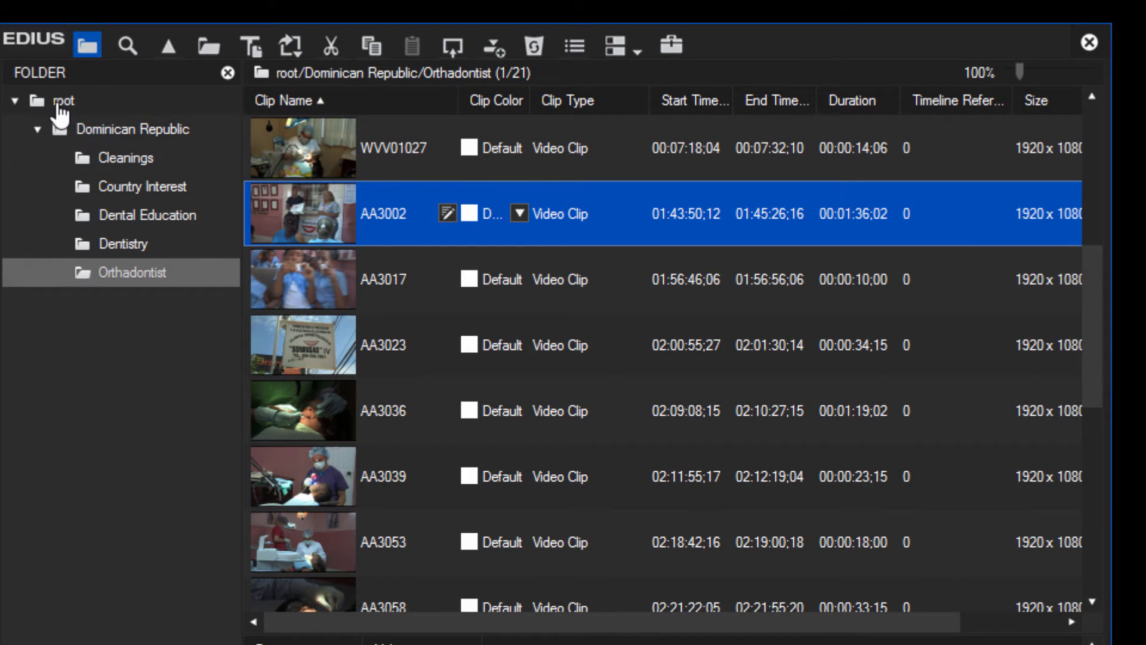
Step: Create a new subfolder named Sonrisas inside the Dominican Republic bin folder
right_click(99, 134)
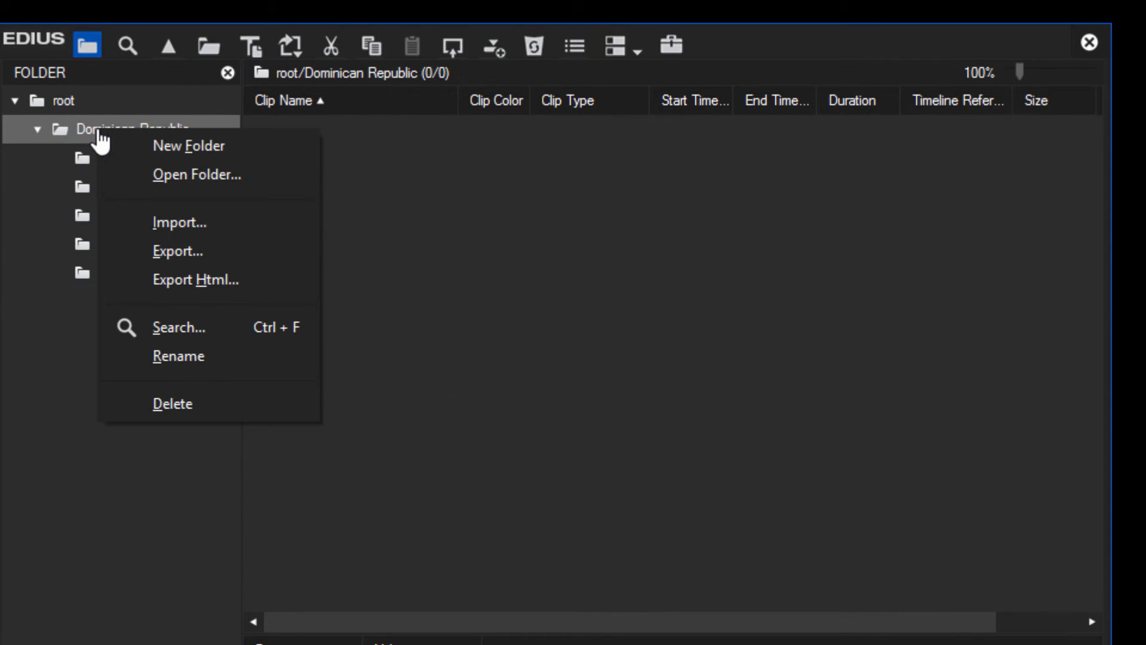
left_click(181, 146)
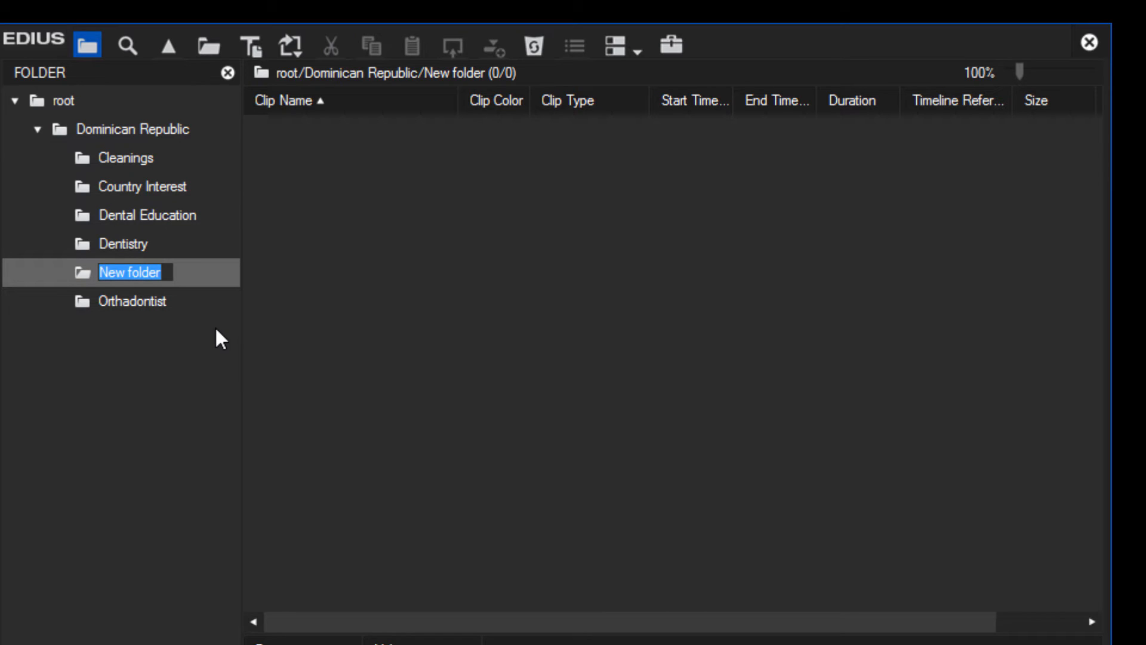
type("Sonrisas")
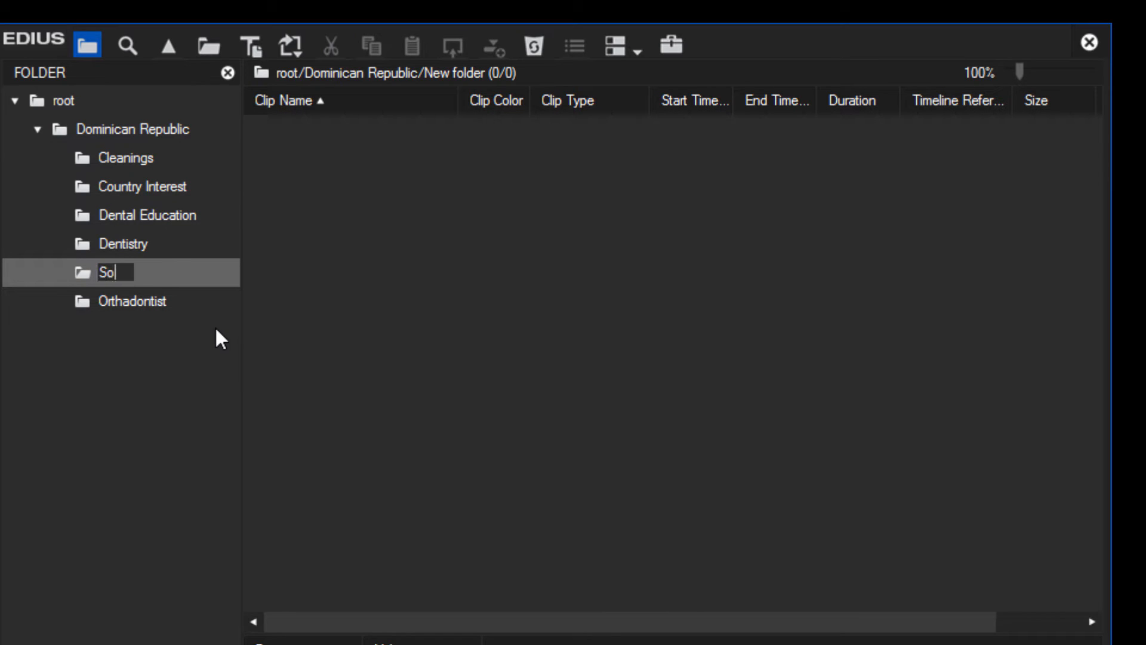
key("Return")
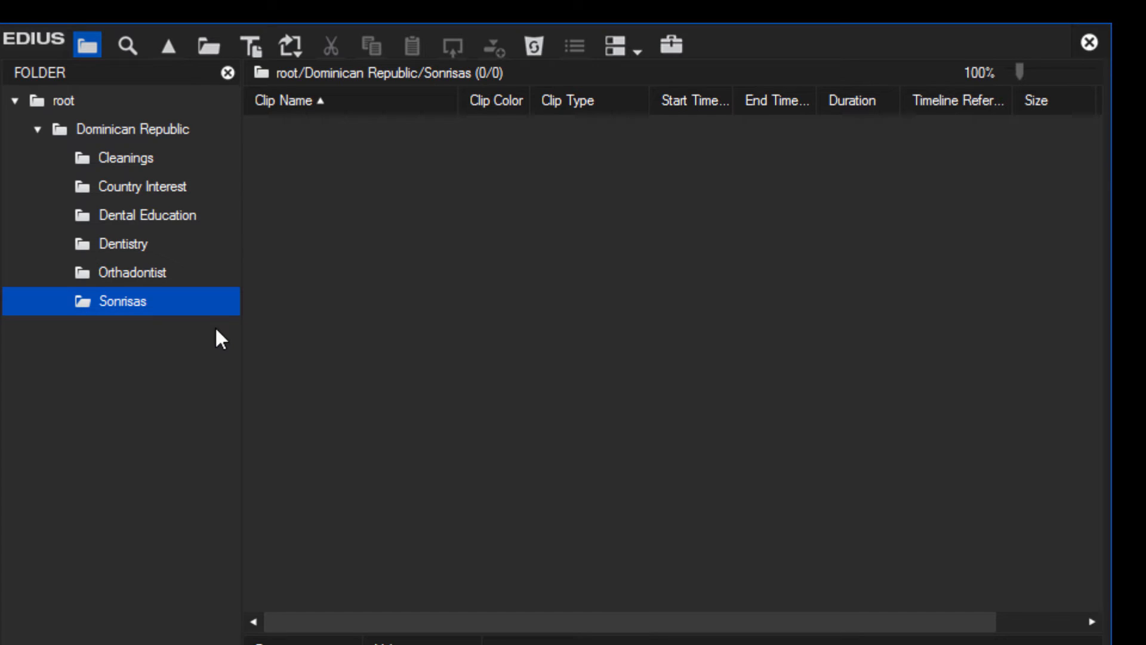
Step: Sort clips out of the Orthadontist folder, moving AA3023 into Sonrisas and AA3058 and AA3036 into Dentistry
left_click(162, 275)
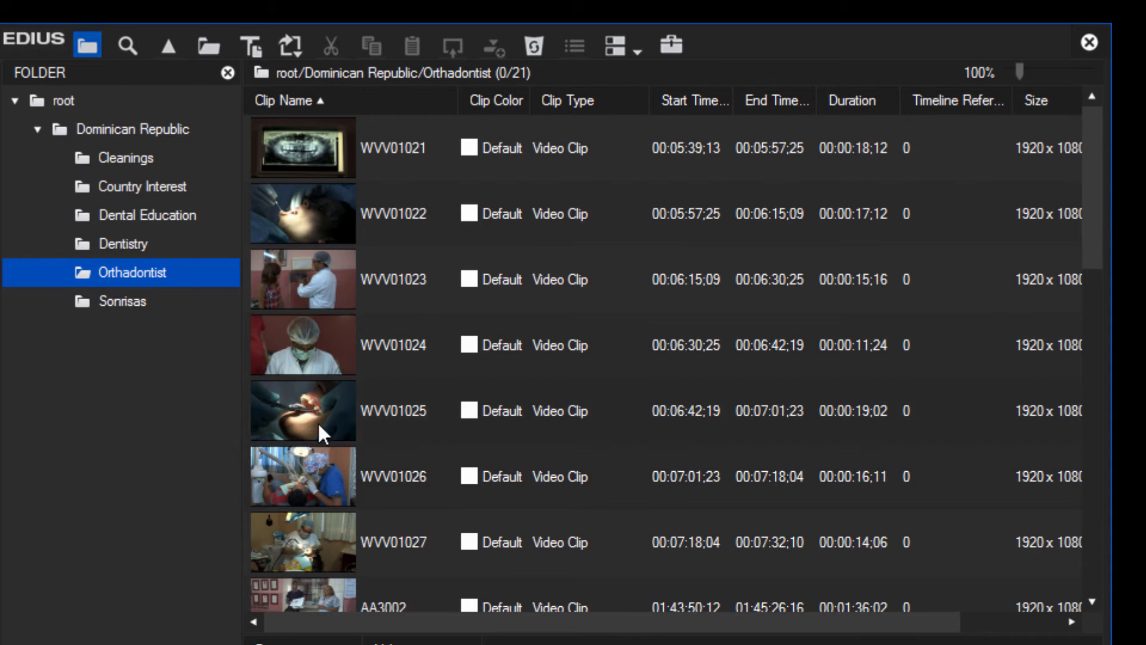
scroll(356, 423, "down", 5)
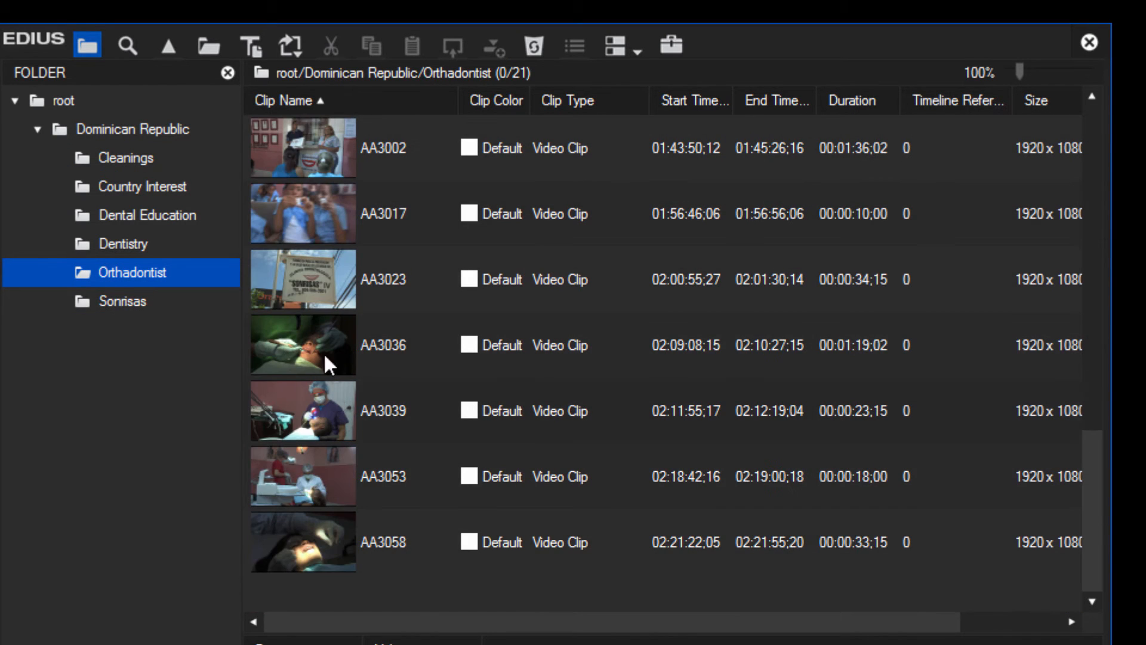
left_click_drag(321, 271, 166, 309)
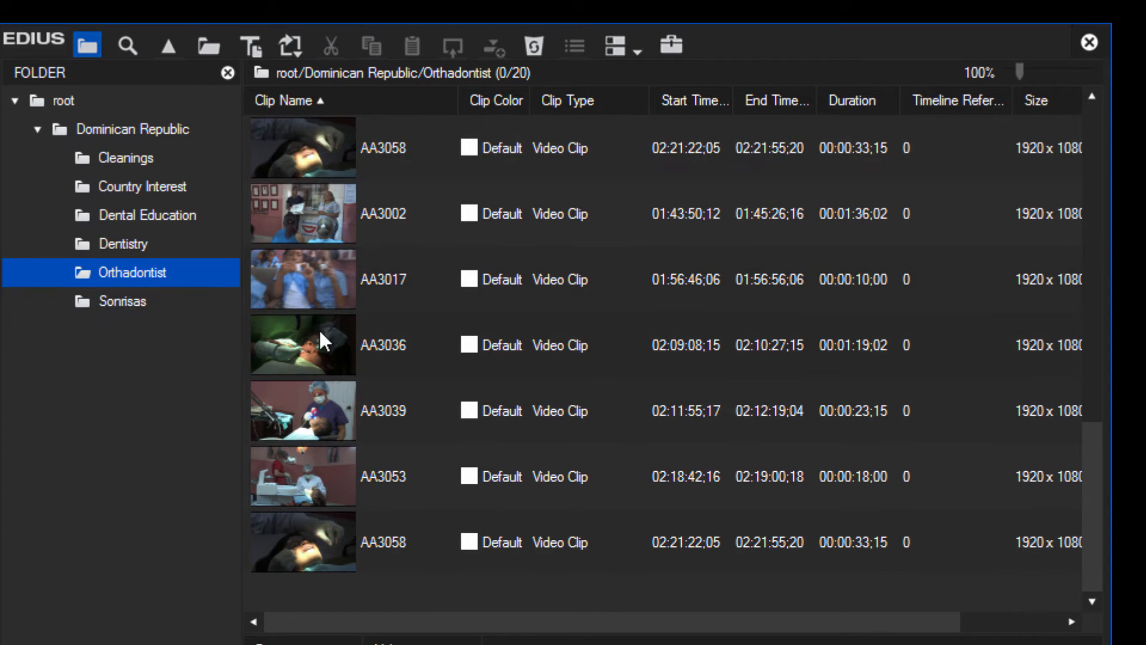
left_click_drag(320, 329, 177, 246)
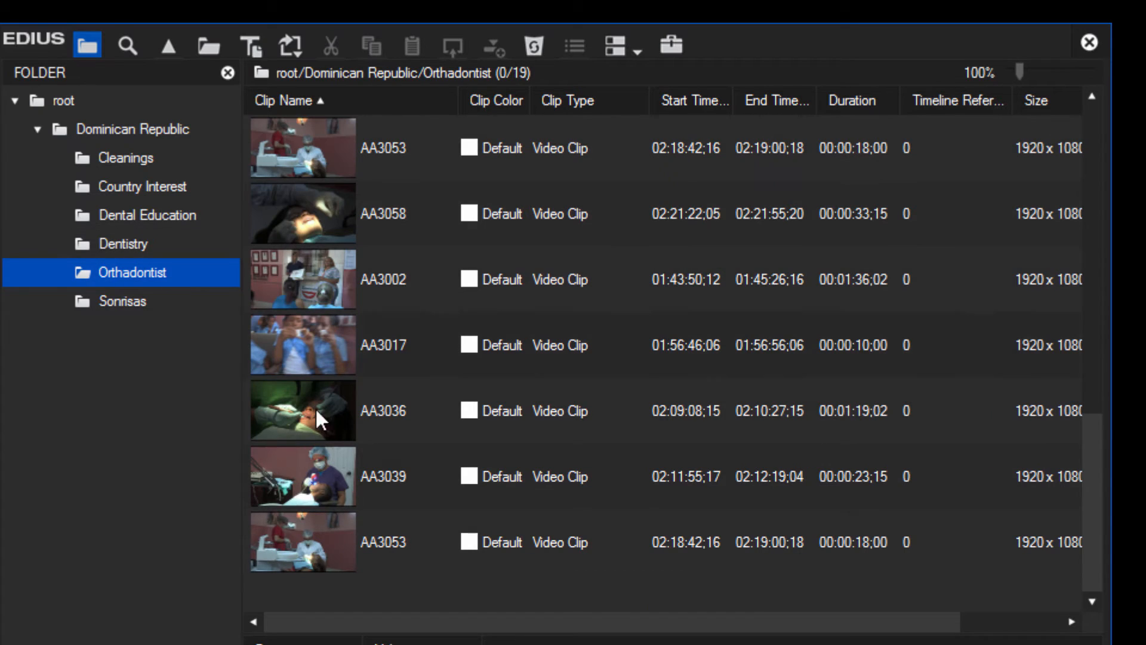
left_click(317, 542)
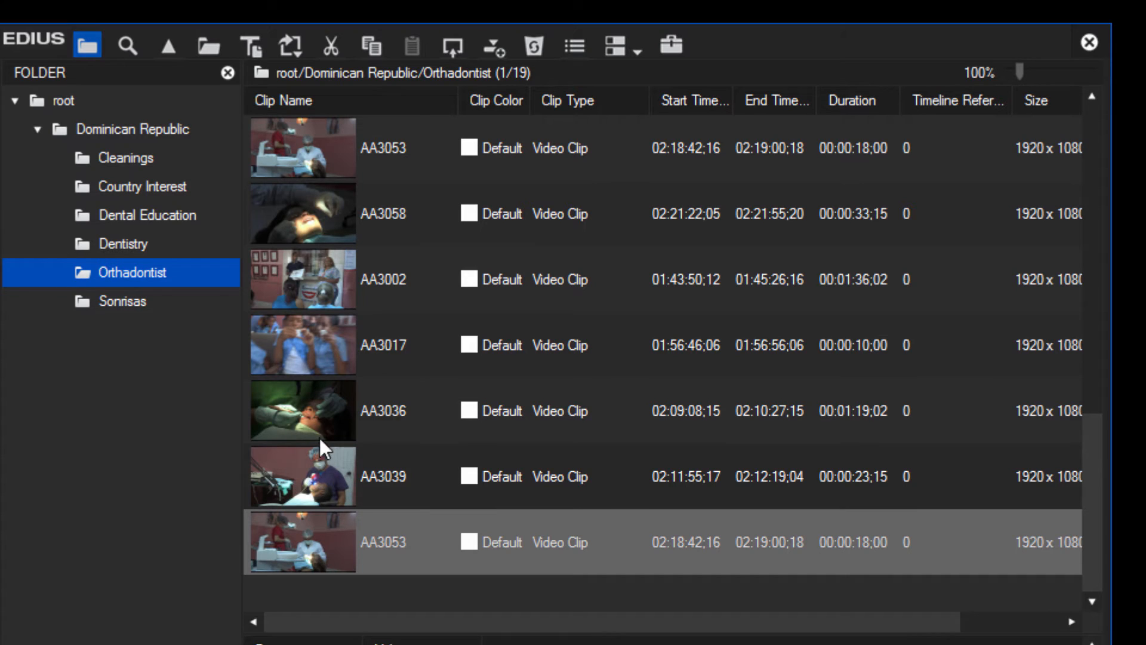
left_click_drag(303, 413, 173, 246)
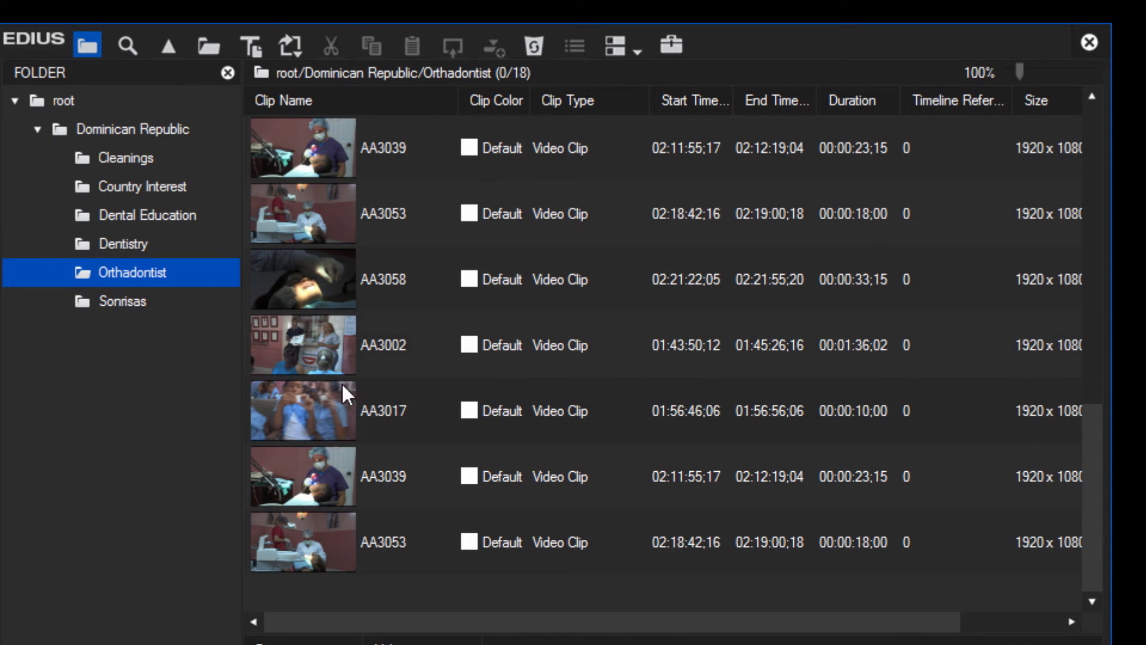
left_click_drag(306, 338, 233, 246)
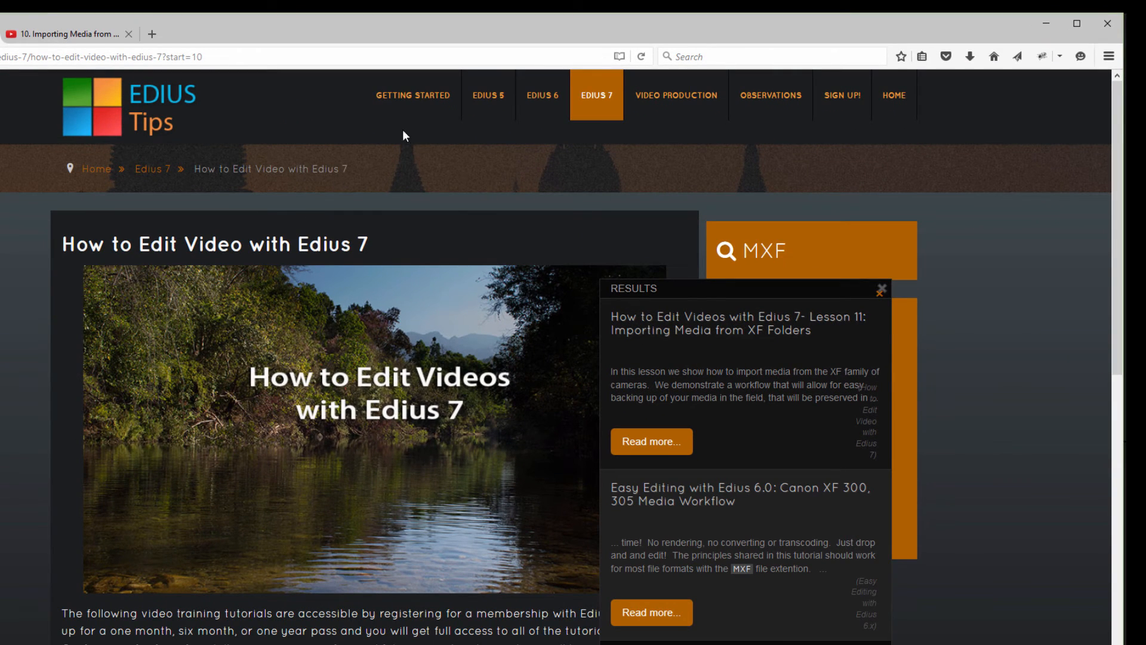
Step: In the web browser, look through the EDIUS Tips site's free Edius 7 tutorials and its How to Edit Video with Edius 7 lessons
mouse_move(412, 96)
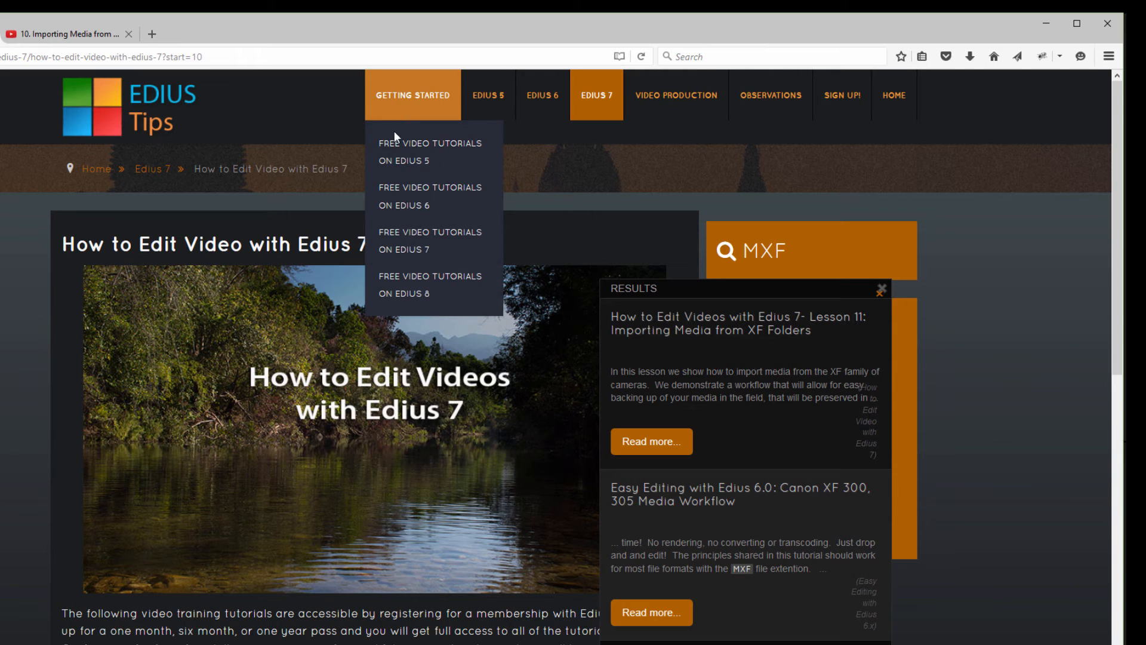
left_click(423, 239)
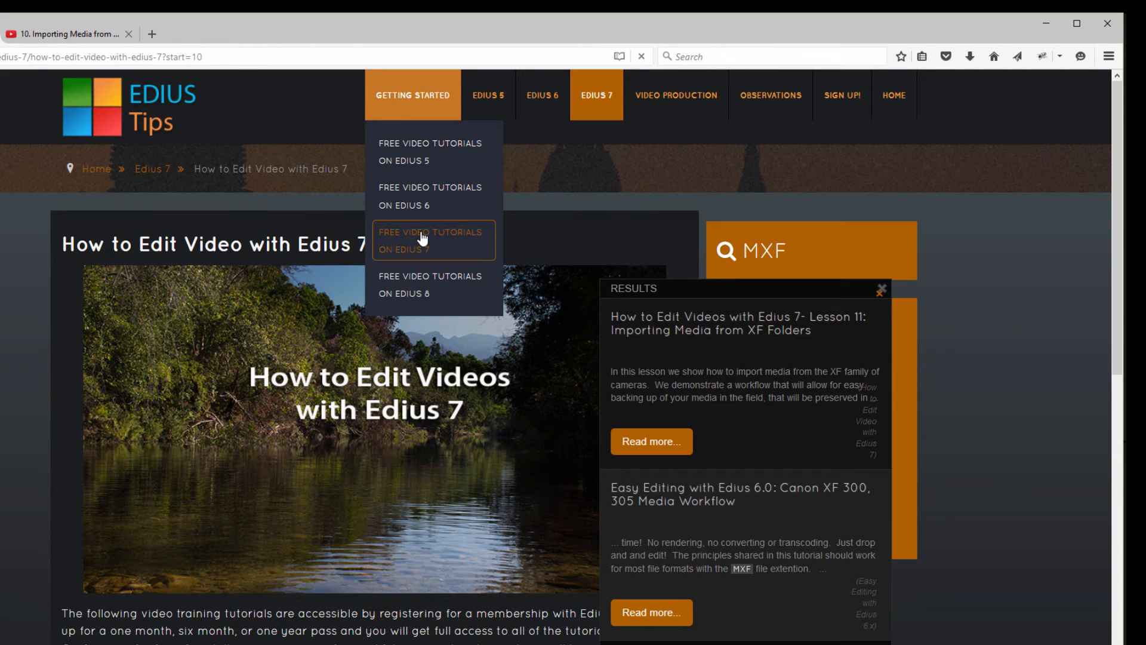
scroll(393, 356, "down", 7)
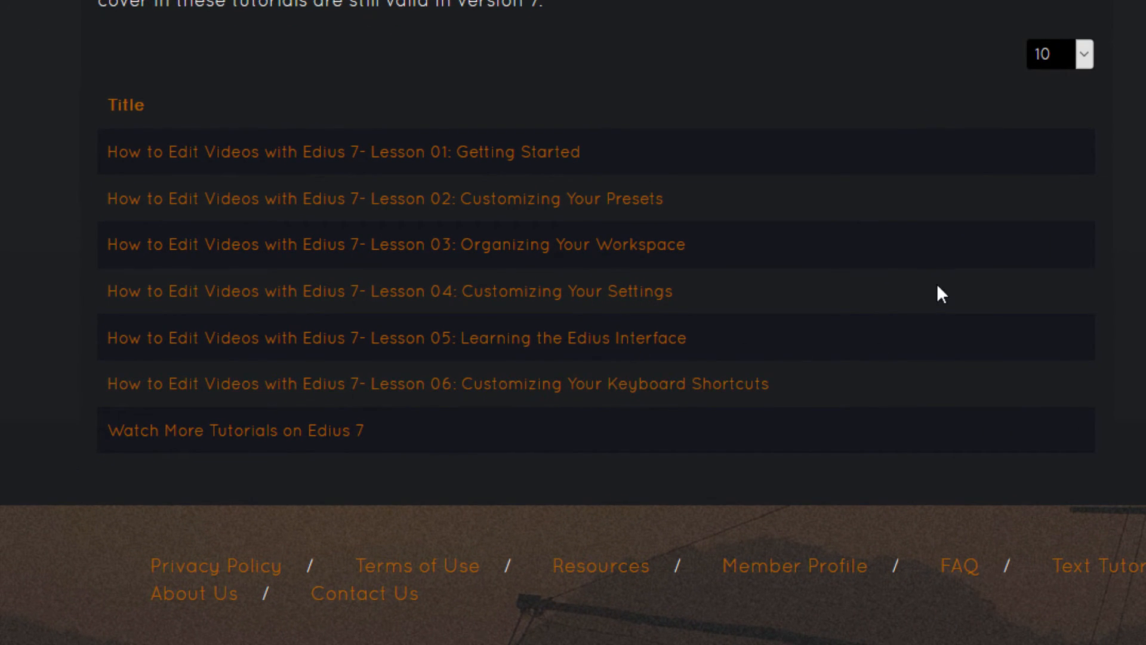
scroll(938, 289, "up", 10)
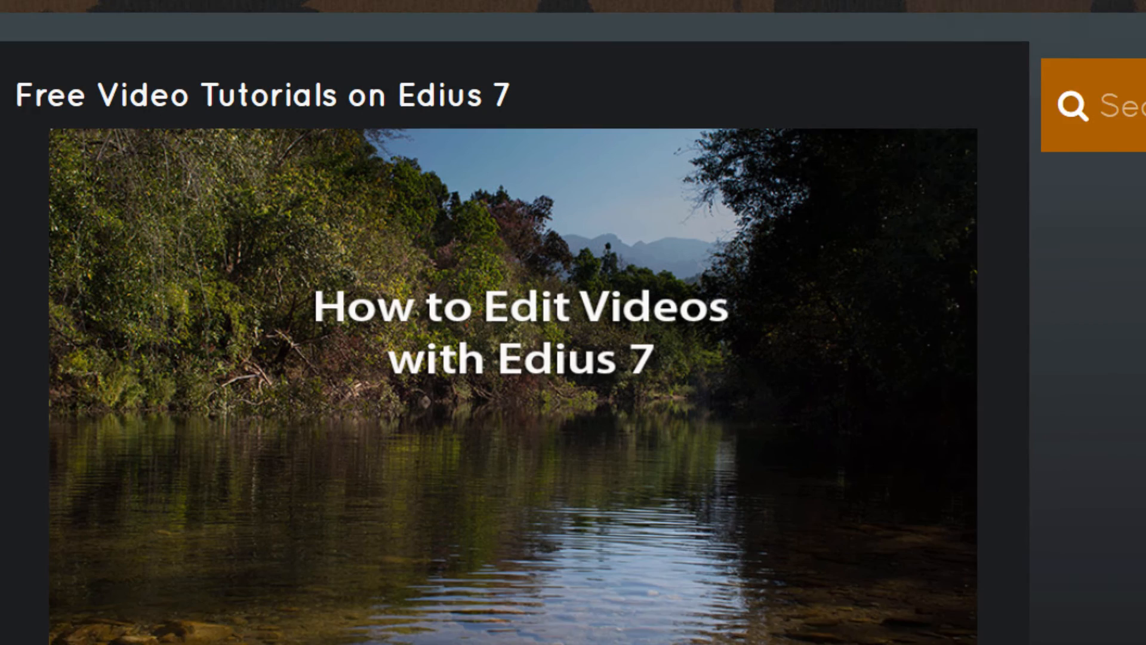
mouse_move(727, 7)
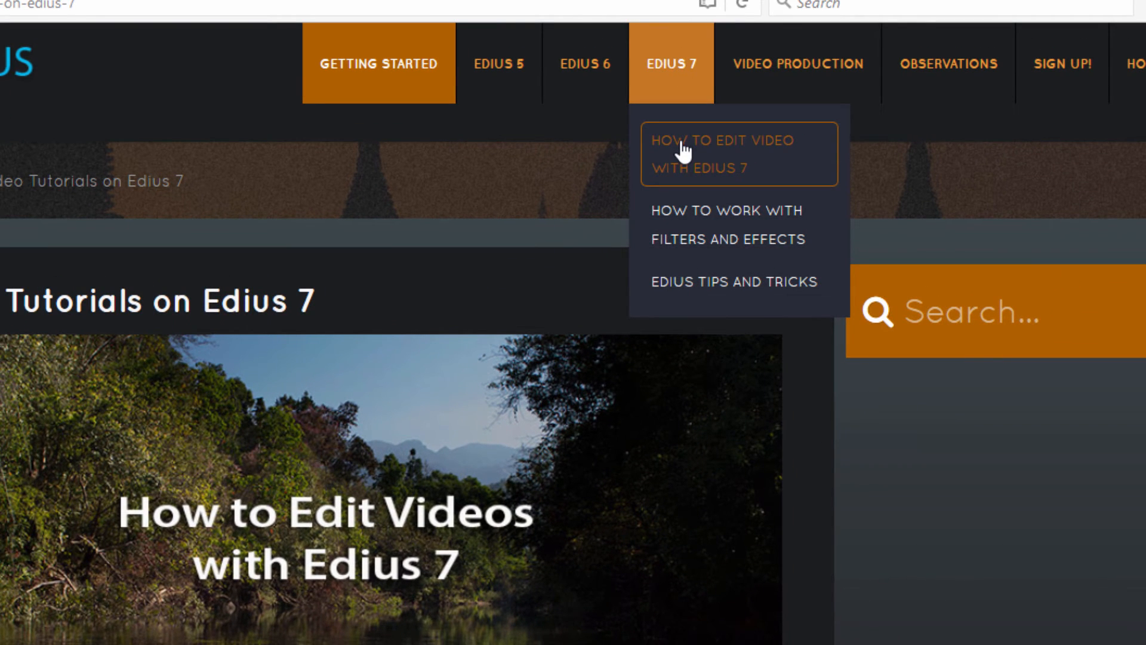
left_click(682, 147)
scroll(417, 418, "down", 15)
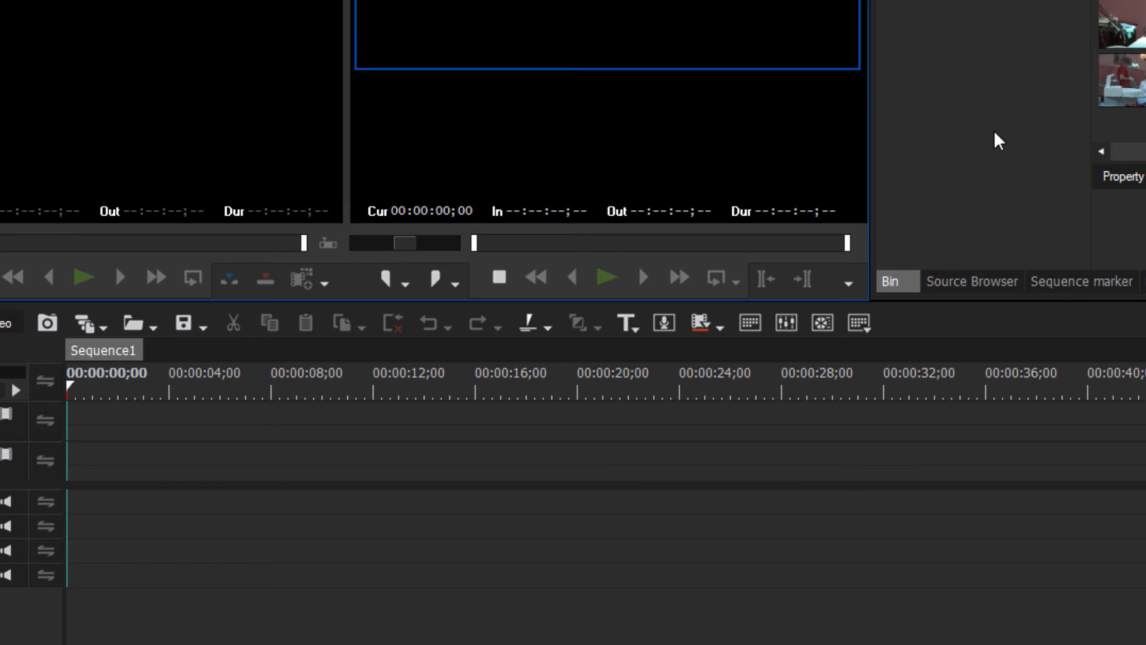
Step: Back in EDIUS, start Import Sequence for the Smiles Learning Video project and open the file browser for the source project
left_click(1039, 493)
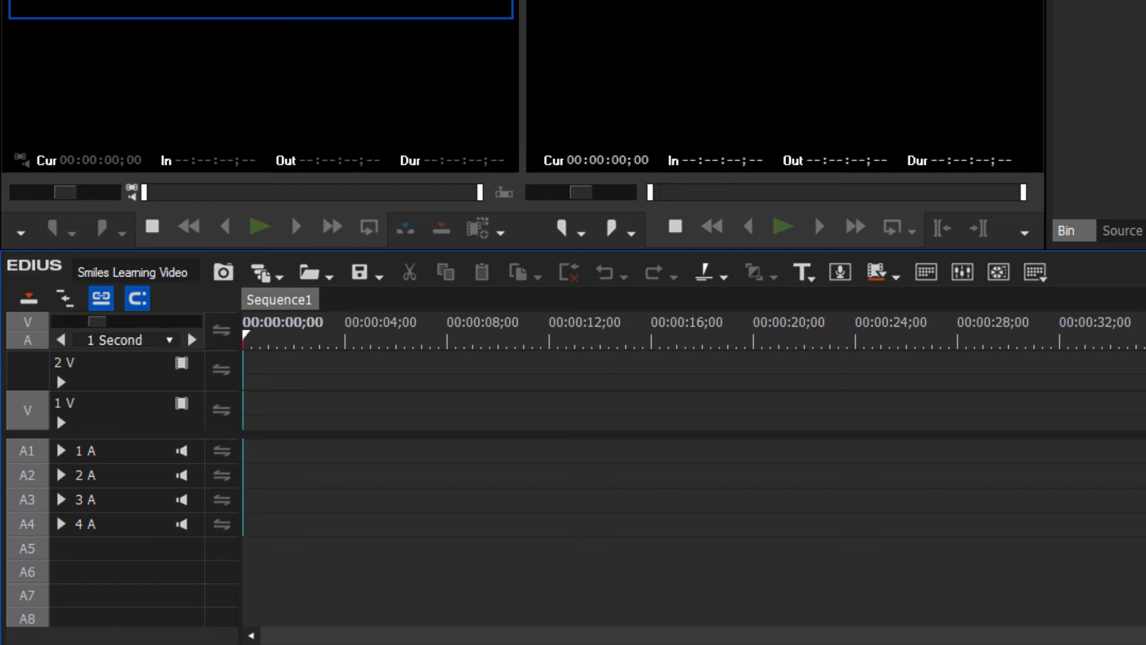
left_click(330, 276)
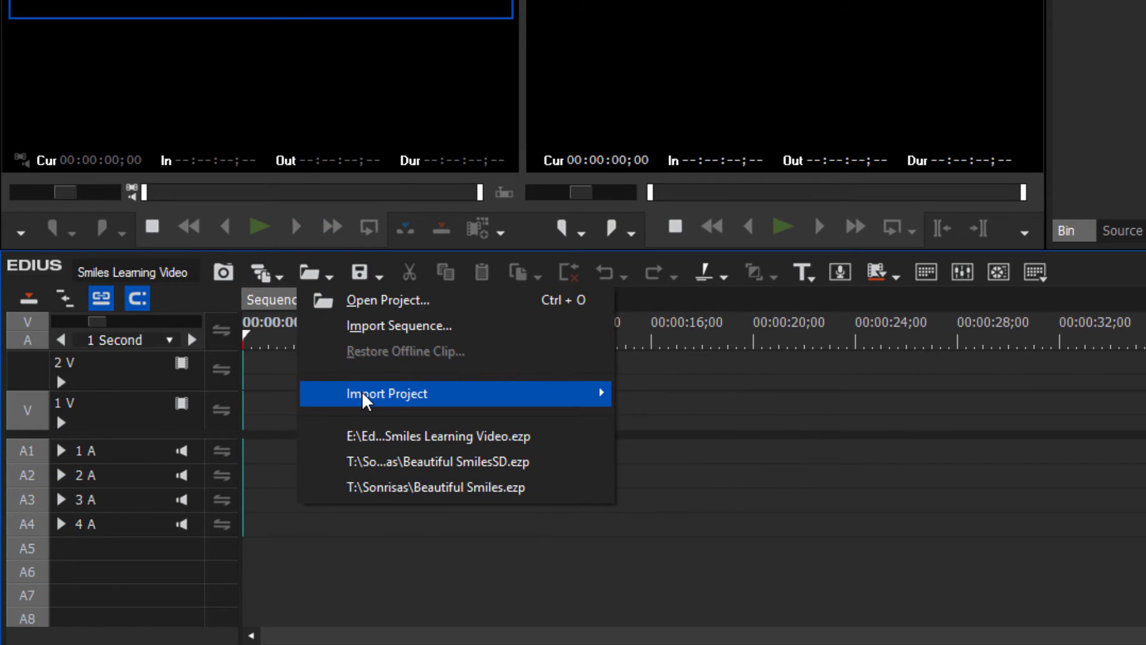
mouse_move(363, 395)
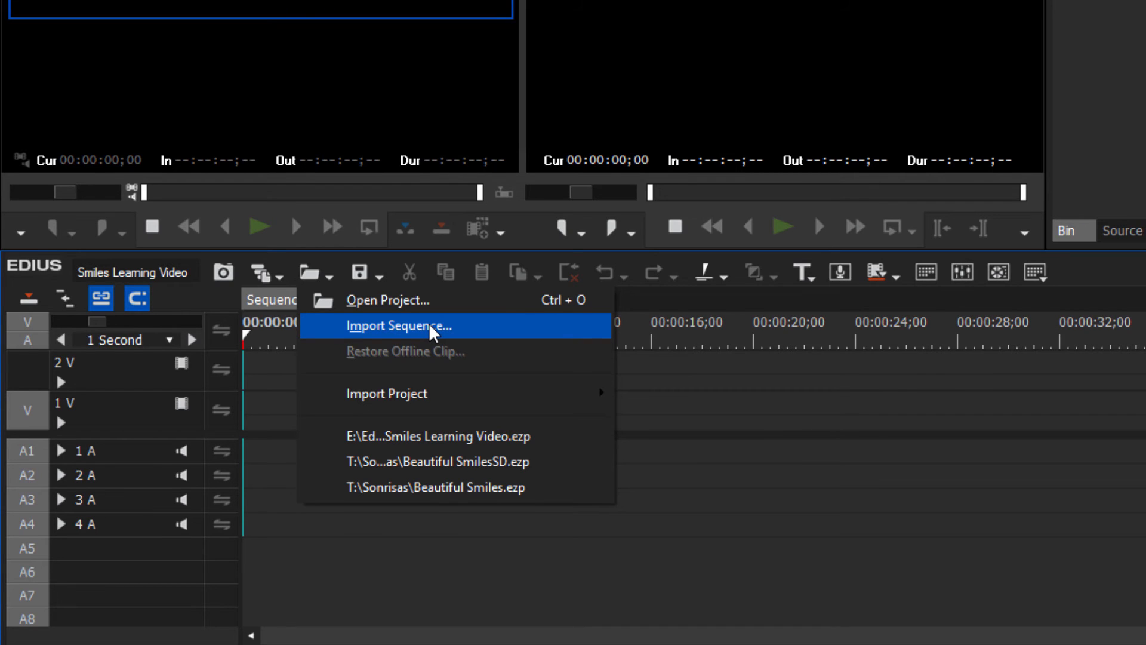
left_click(429, 323)
left_click_drag(949, 232, 759, 183)
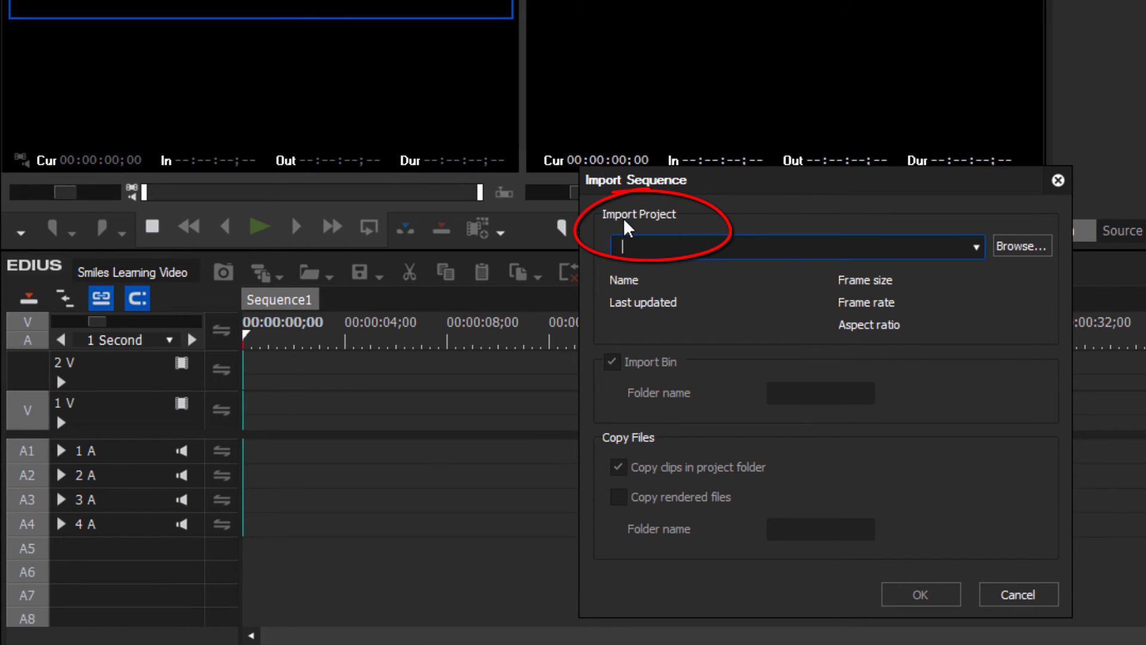
left_click(1009, 250)
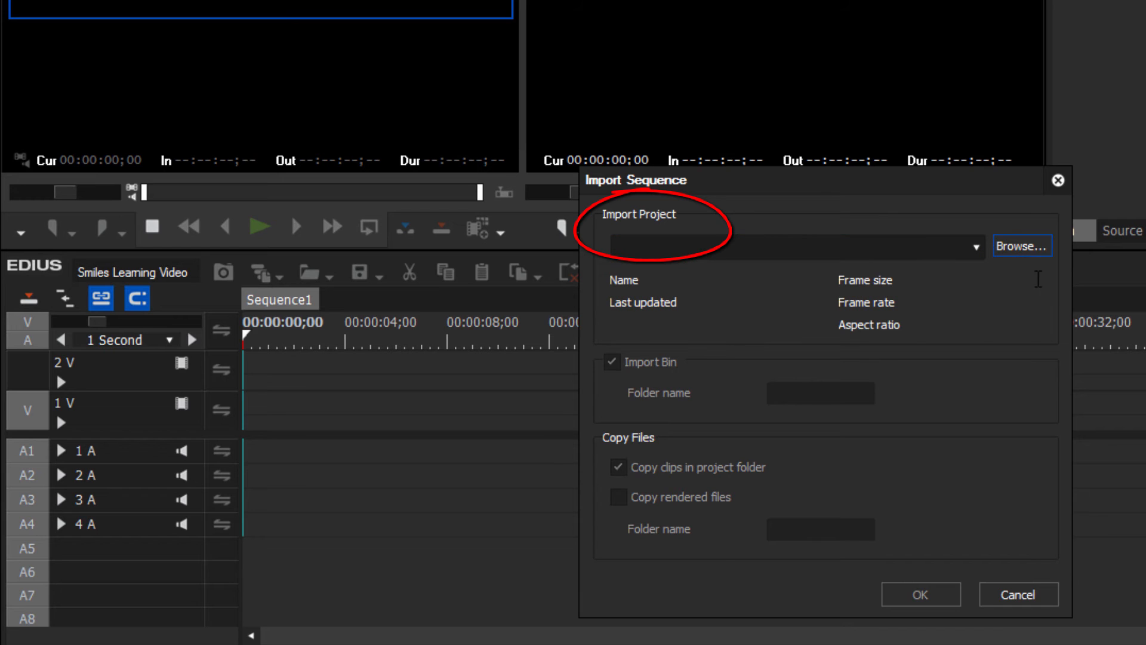
left_click(1021, 246)
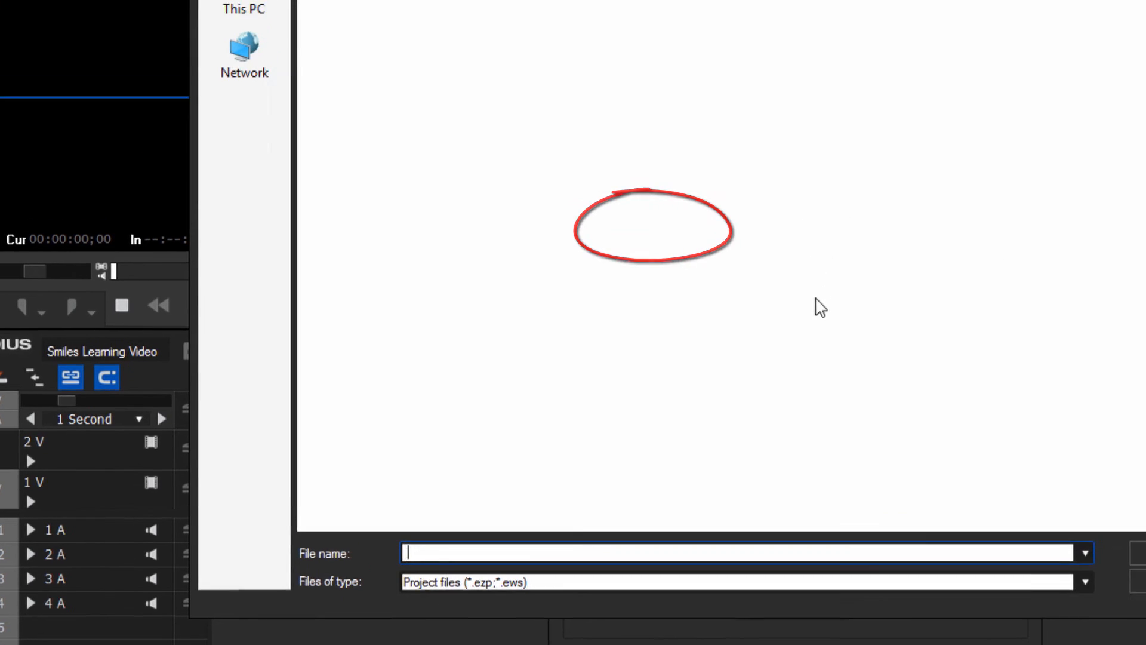
Step: Choose NewsortedHDMusic2.ezp from the Edius Projects2 folder on the Elements (G:) drive as the project to import
left_click(443, 57)
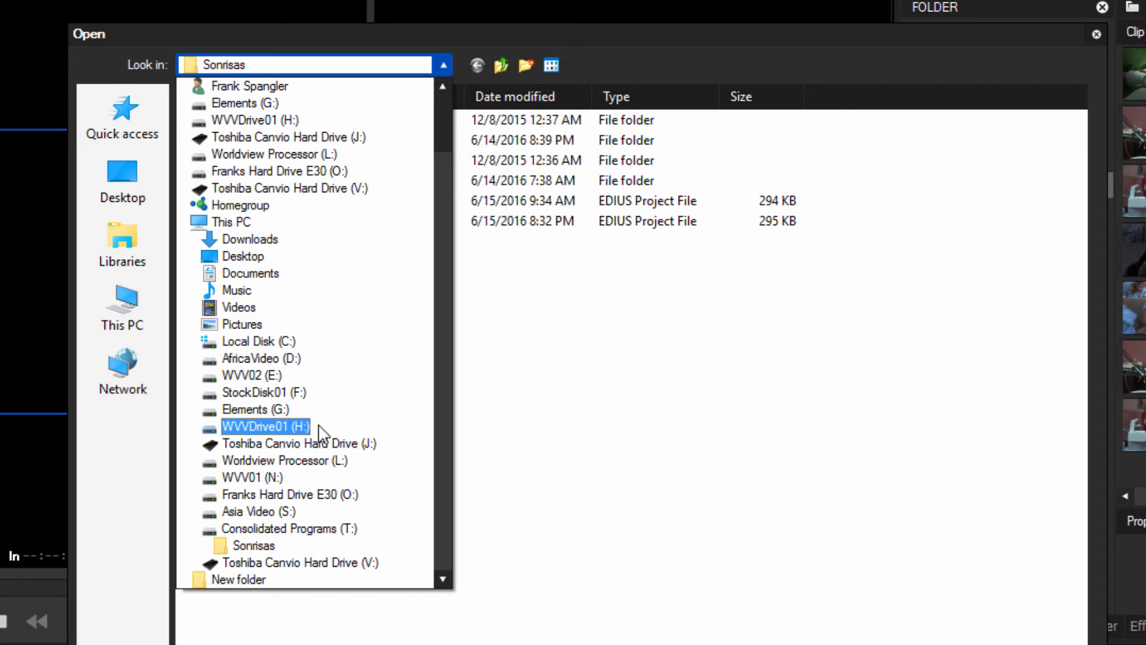
left_click(239, 409)
scroll(339, 612, "down", 1)
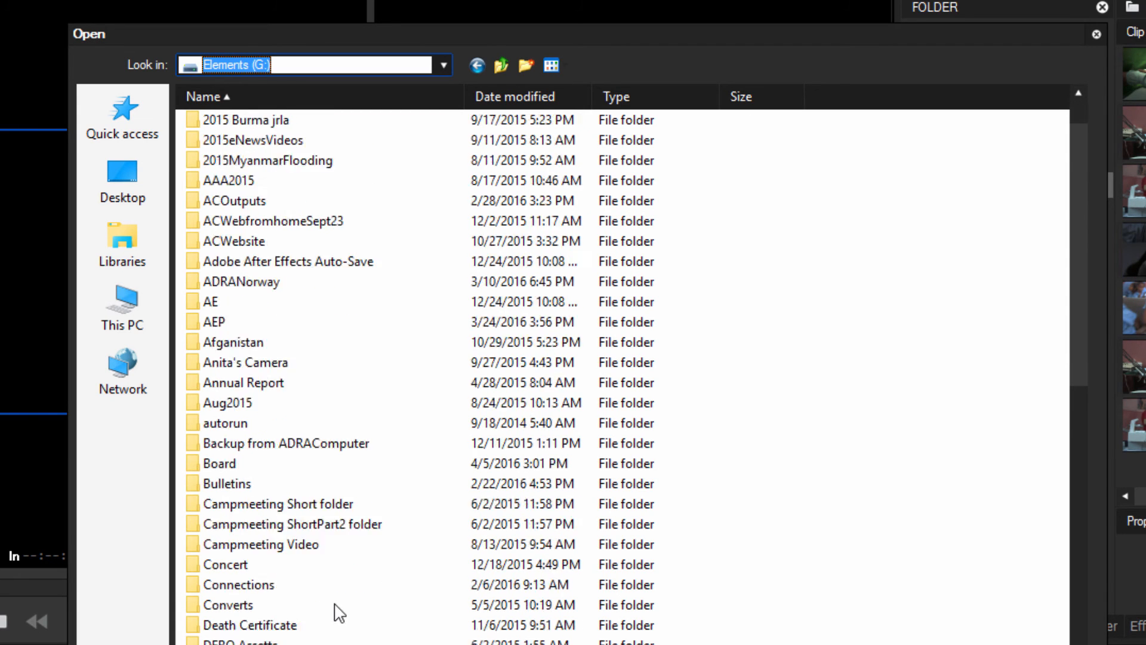
scroll(339, 612, "down", 2)
double_click(251, 606)
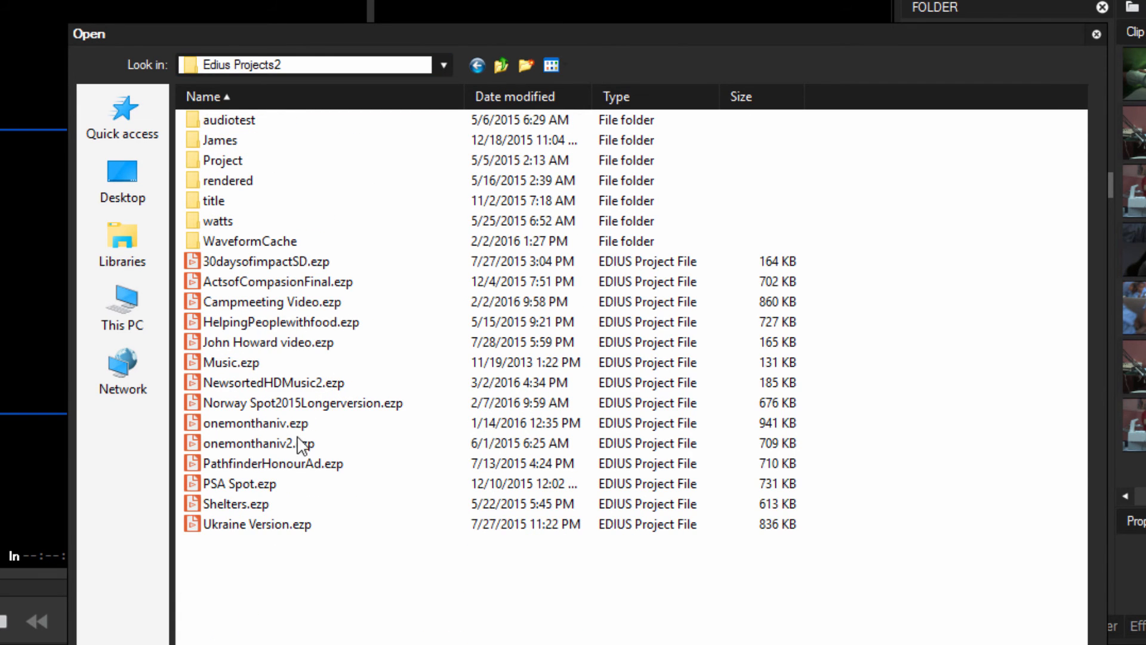
double_click(196, 387)
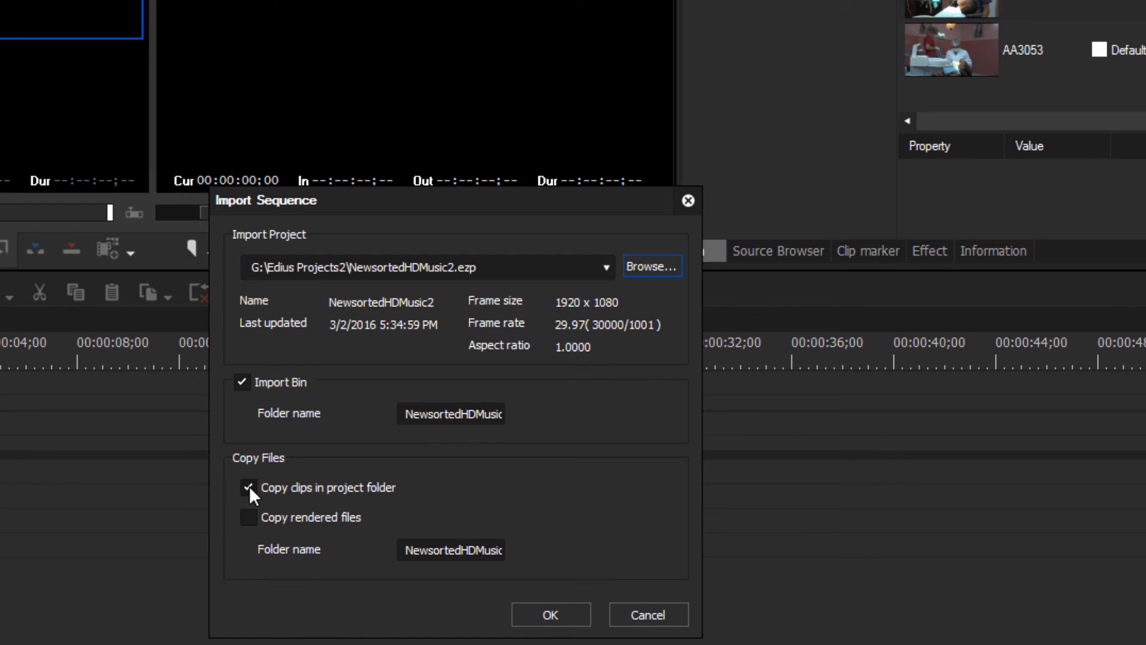
Step: Turn off copying clips into the project folder and import NewsortedHDMusic2 with its bin, accepting the project setting mismatch
left_click(249, 486)
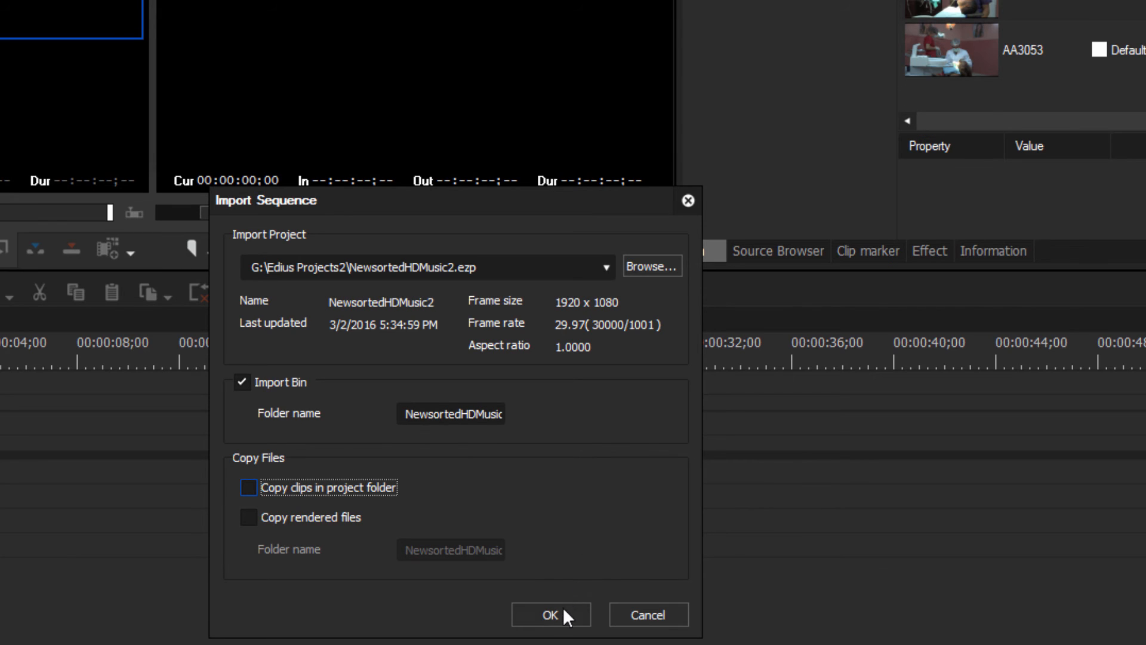
left_click(548, 614)
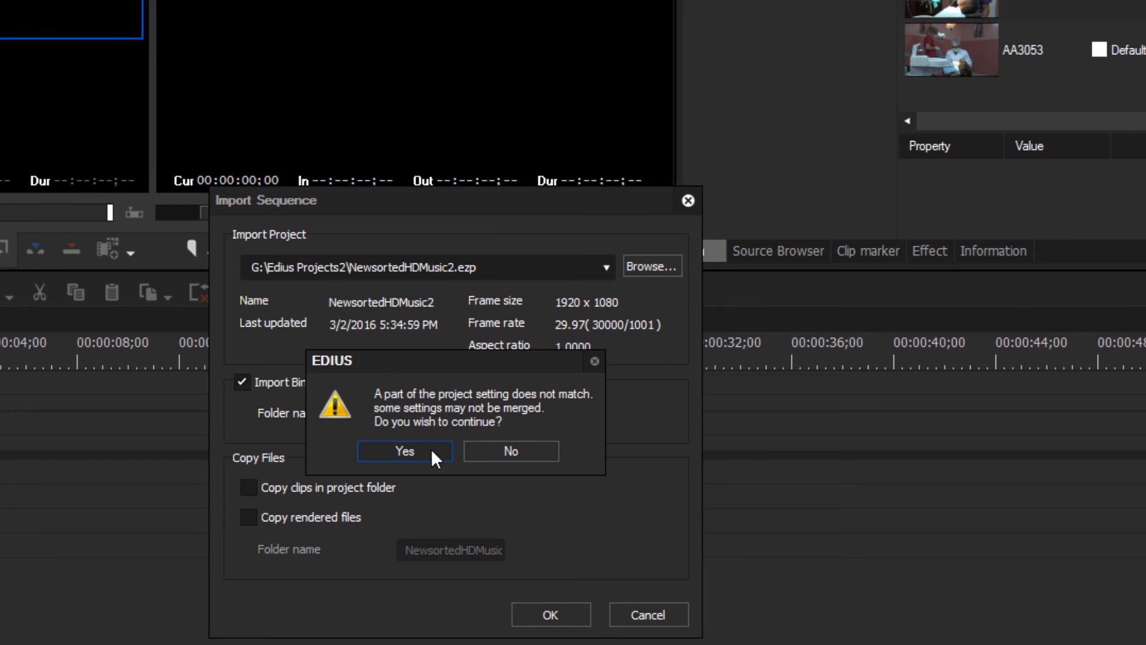
left_click(427, 449)
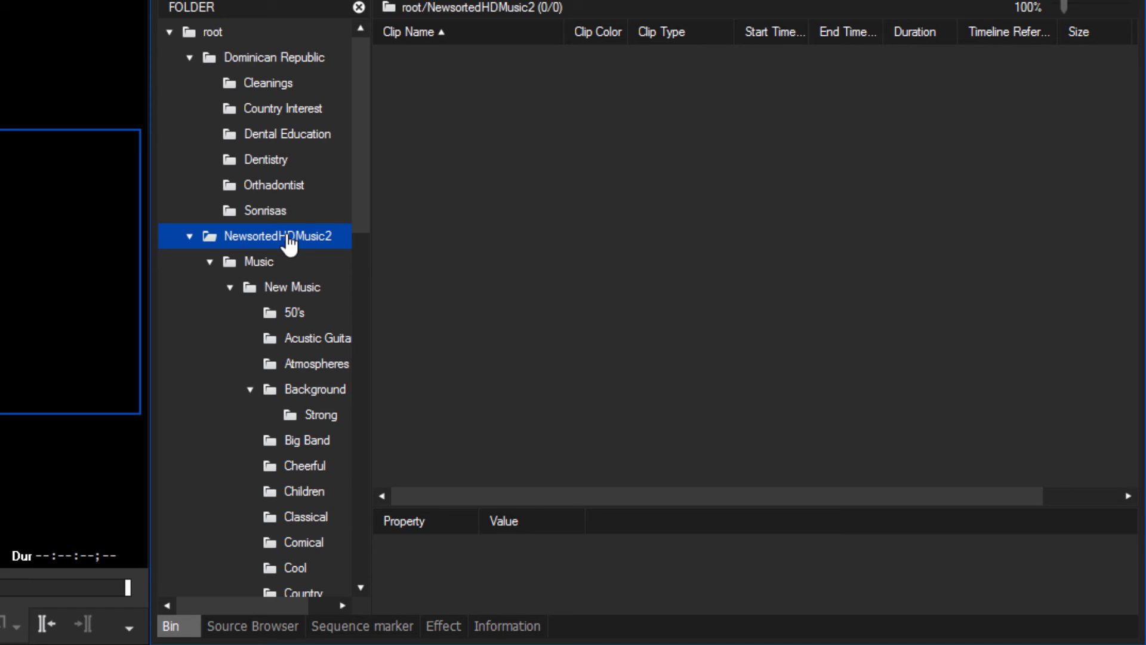
Step: Widen the bin's folder list and open the Cheerful folder under New Music in the imported NewsortedHDMusic2 folder
left_click(254, 267)
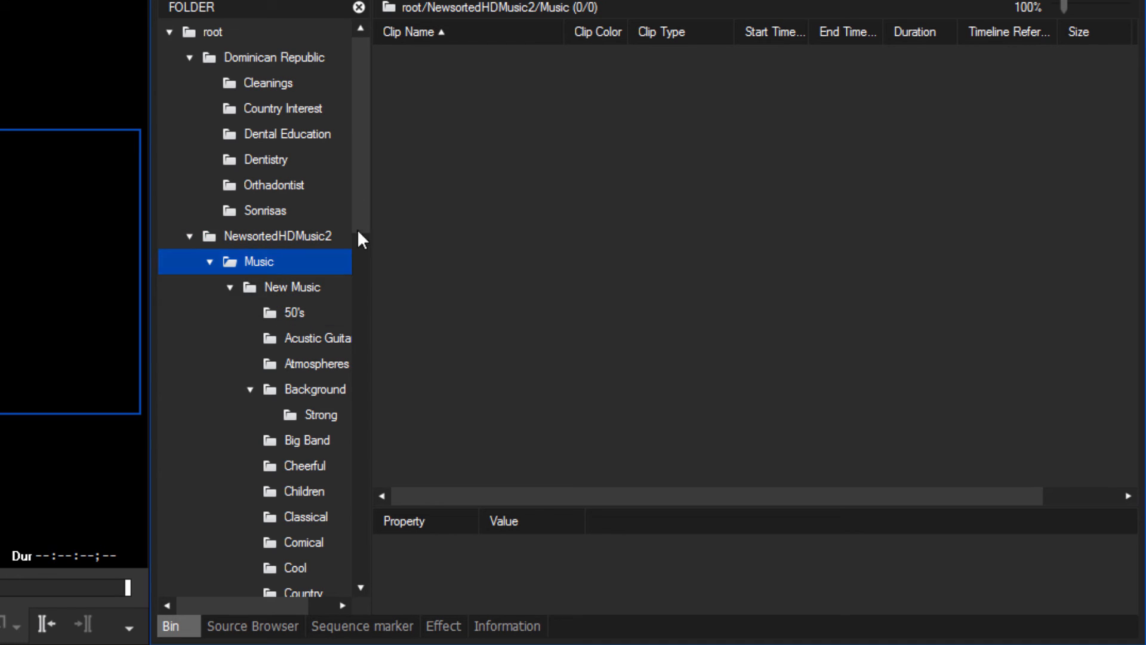
left_click_drag(360, 189, 370, 268)
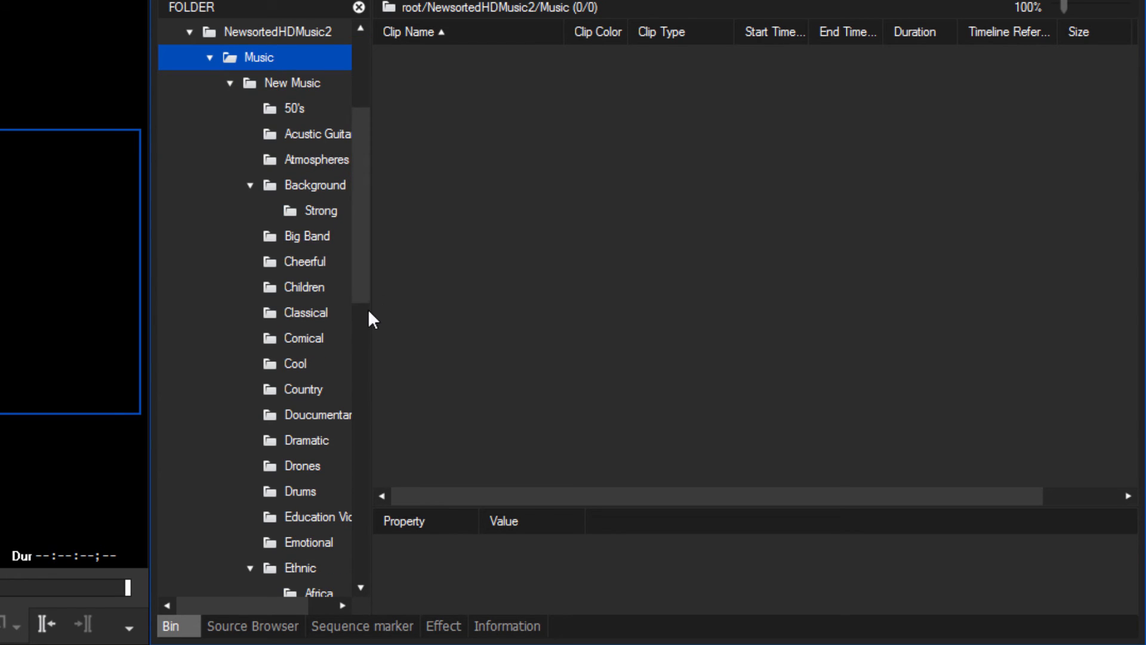
left_click_drag(371, 313, 435, 310)
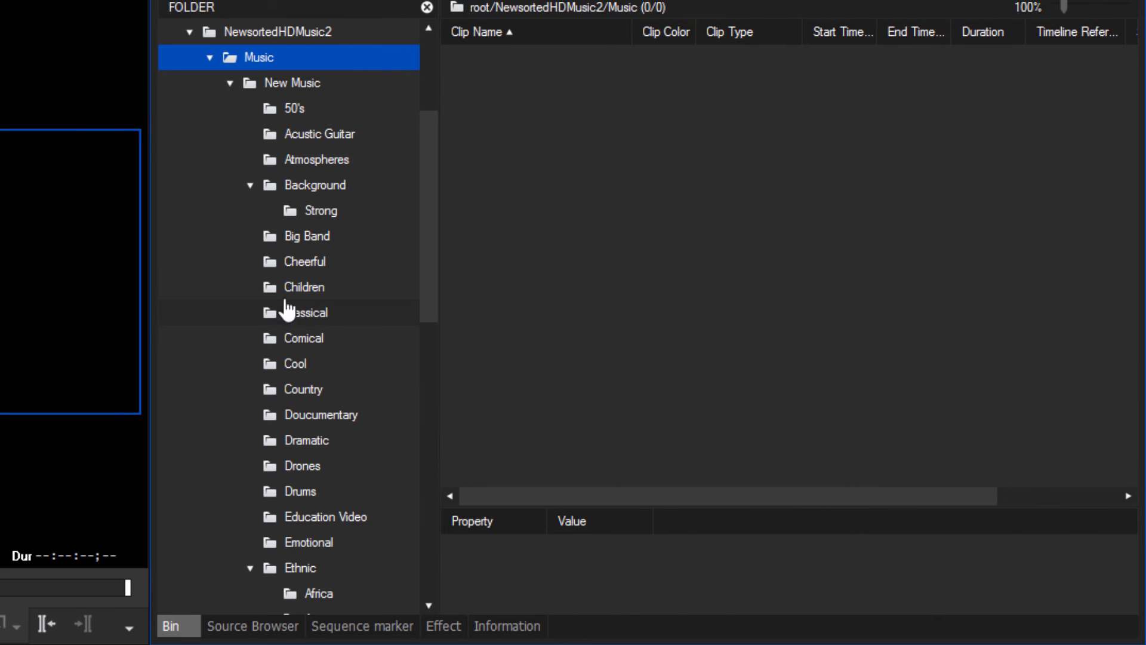
left_click(275, 262)
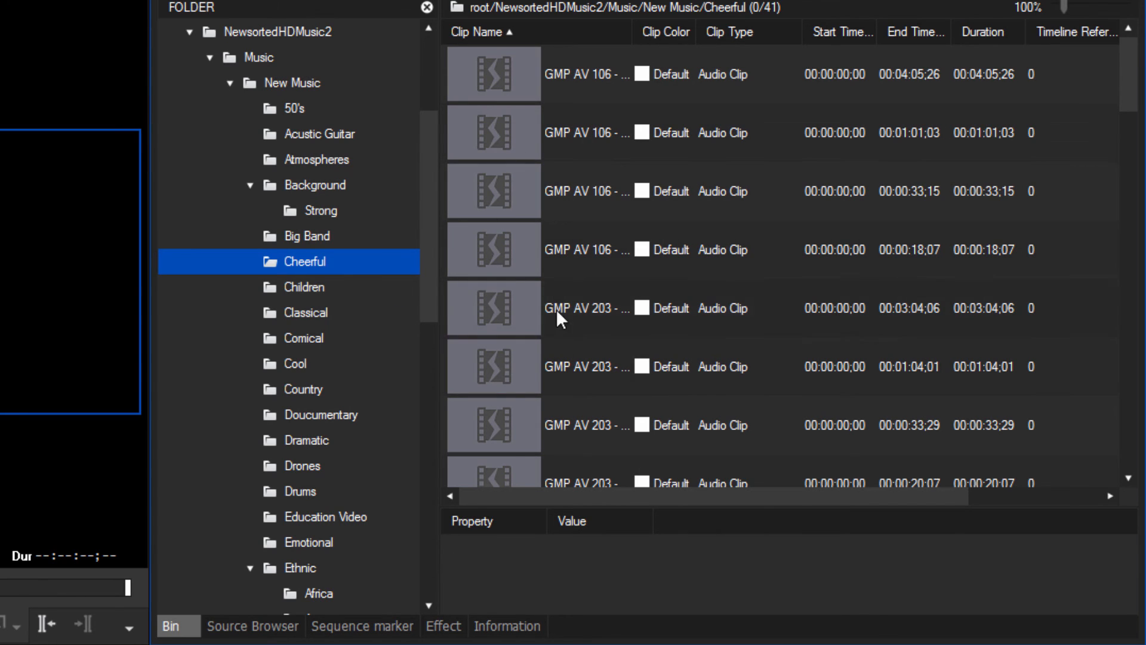
left_click_drag(431, 216, 414, 138)
left_click_drag(426, 93, 425, 96)
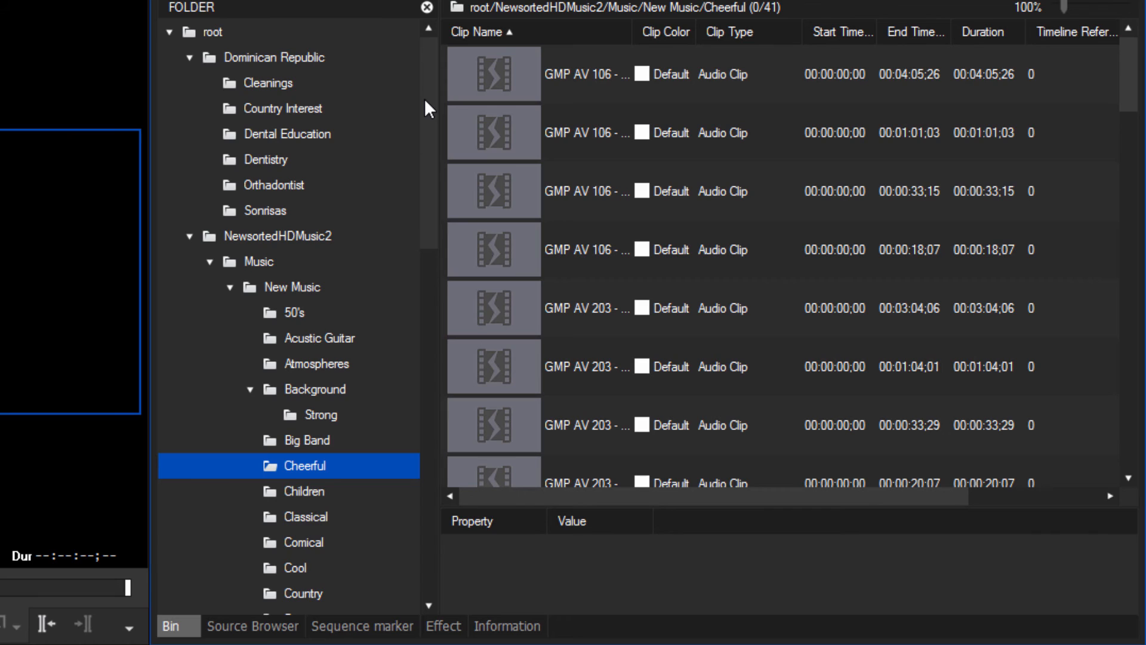
Step: In the Source Browser, open the audio CD in drive G: and look through its tracks
left_click(252, 626)
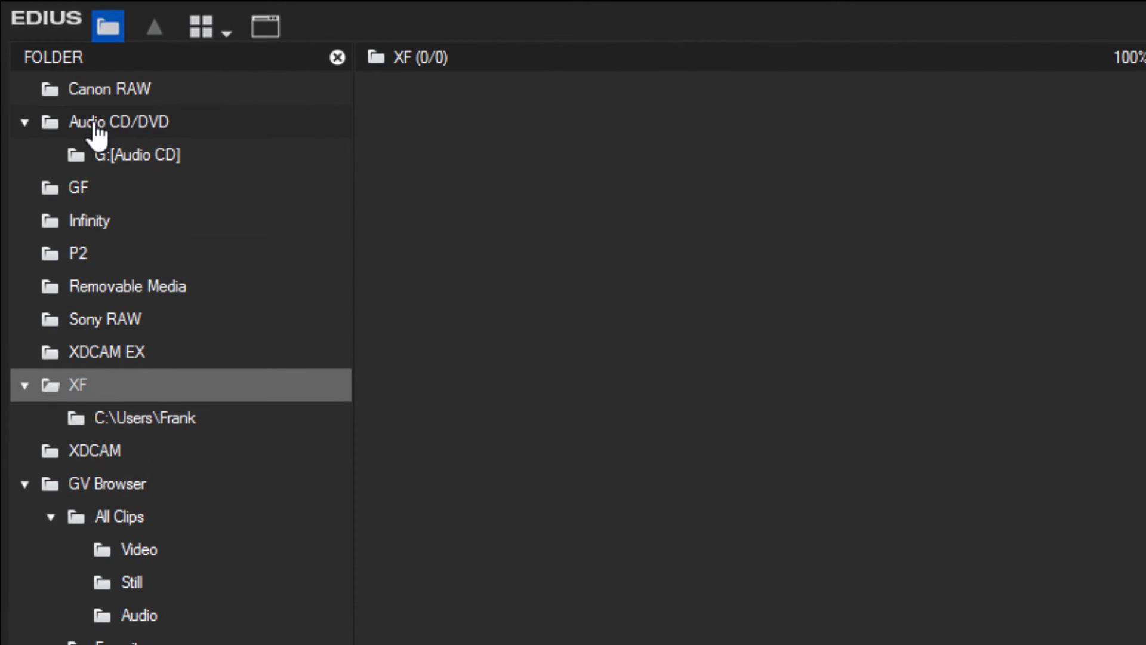
left_click(97, 135)
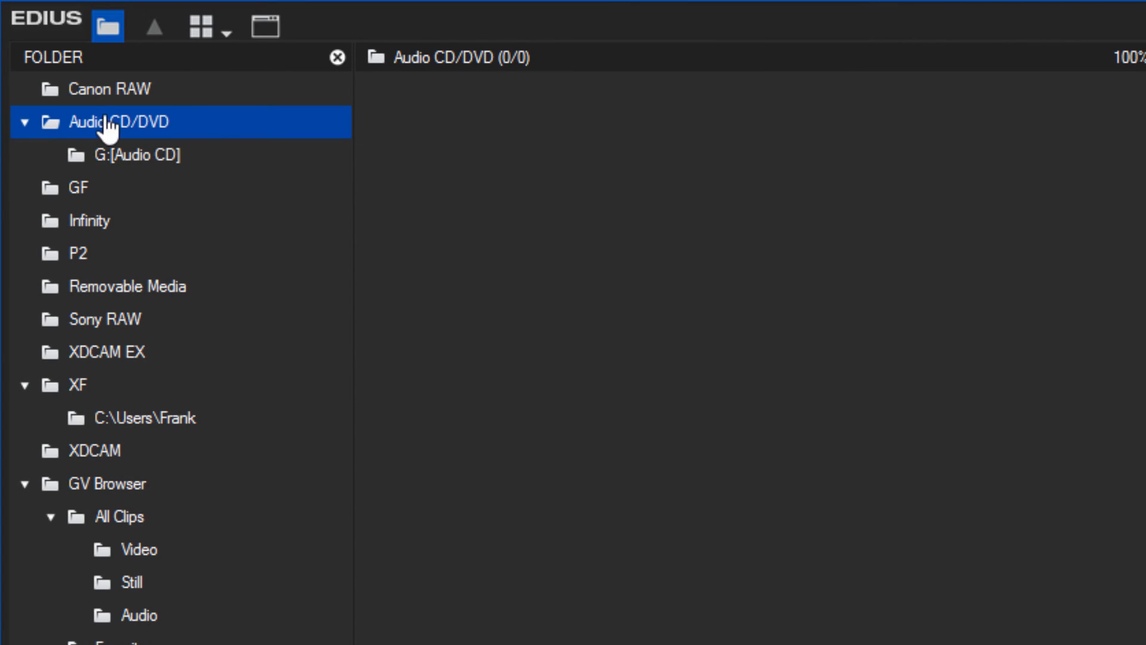
left_click(149, 154)
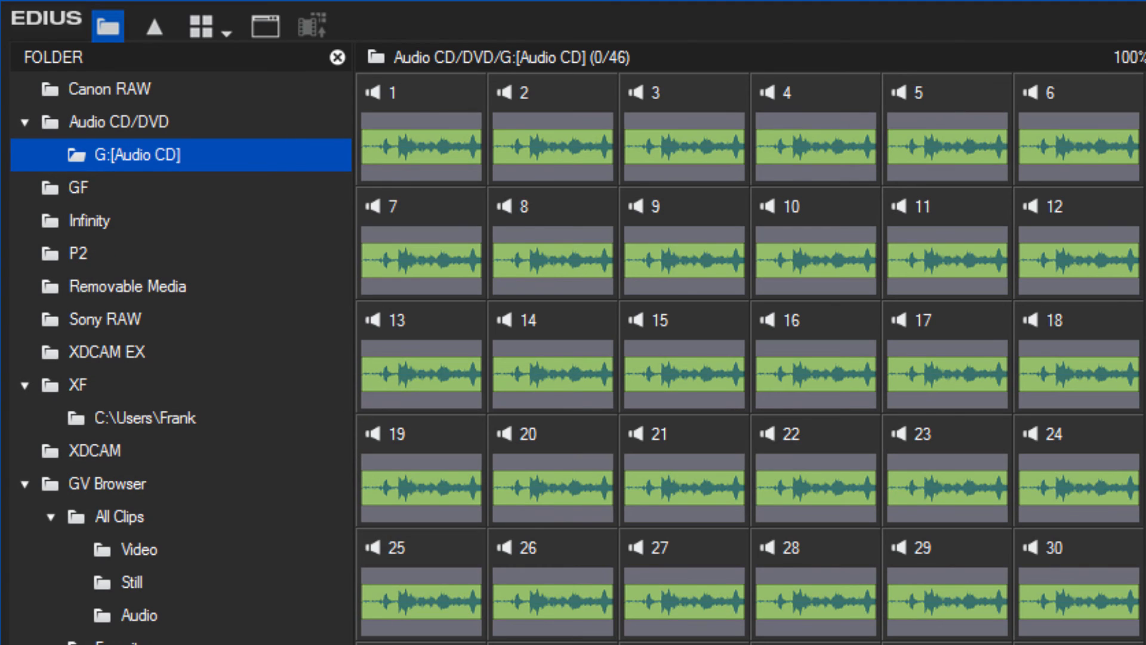
scroll(750, 358, "down", 5)
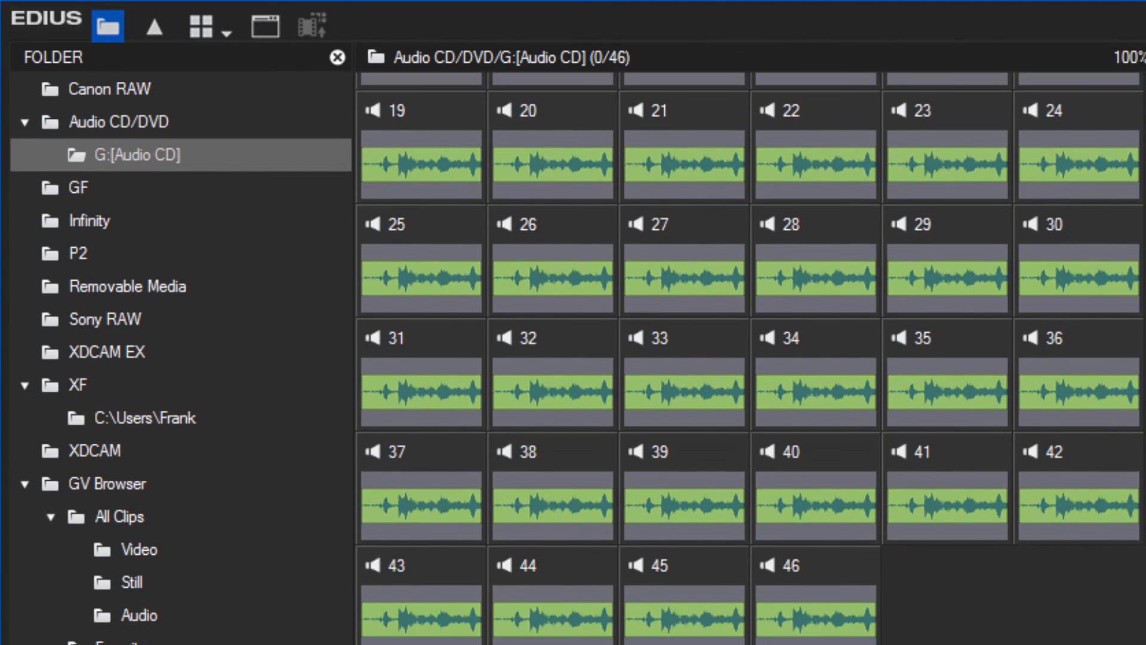
scroll(750, 358, "up", 5)
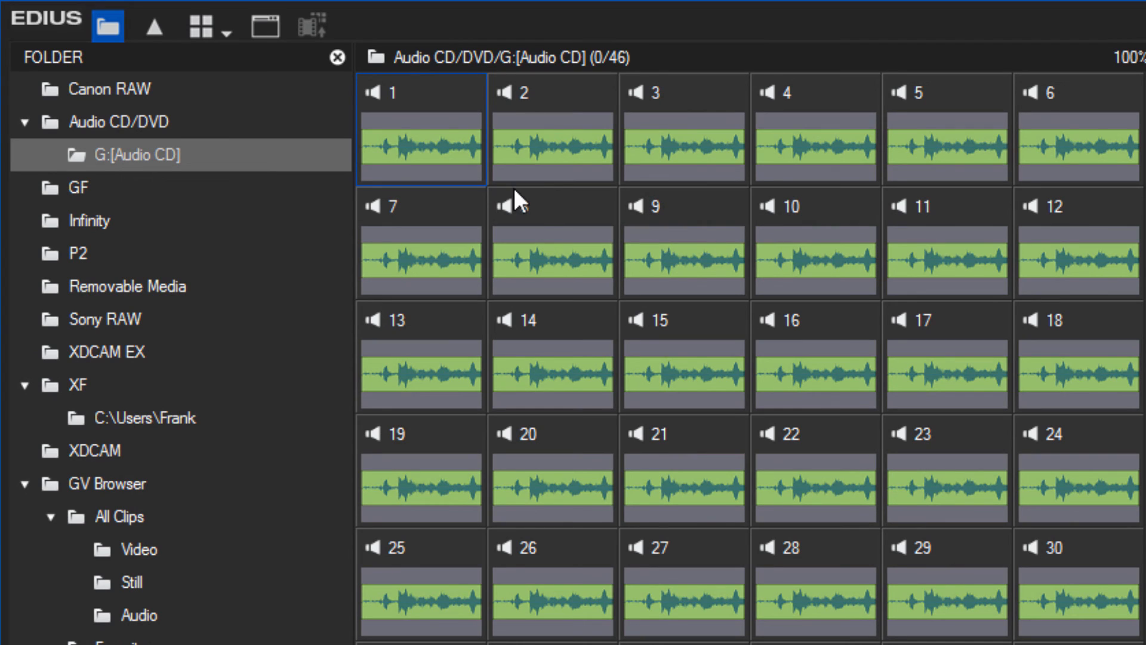
left_click(421, 95)
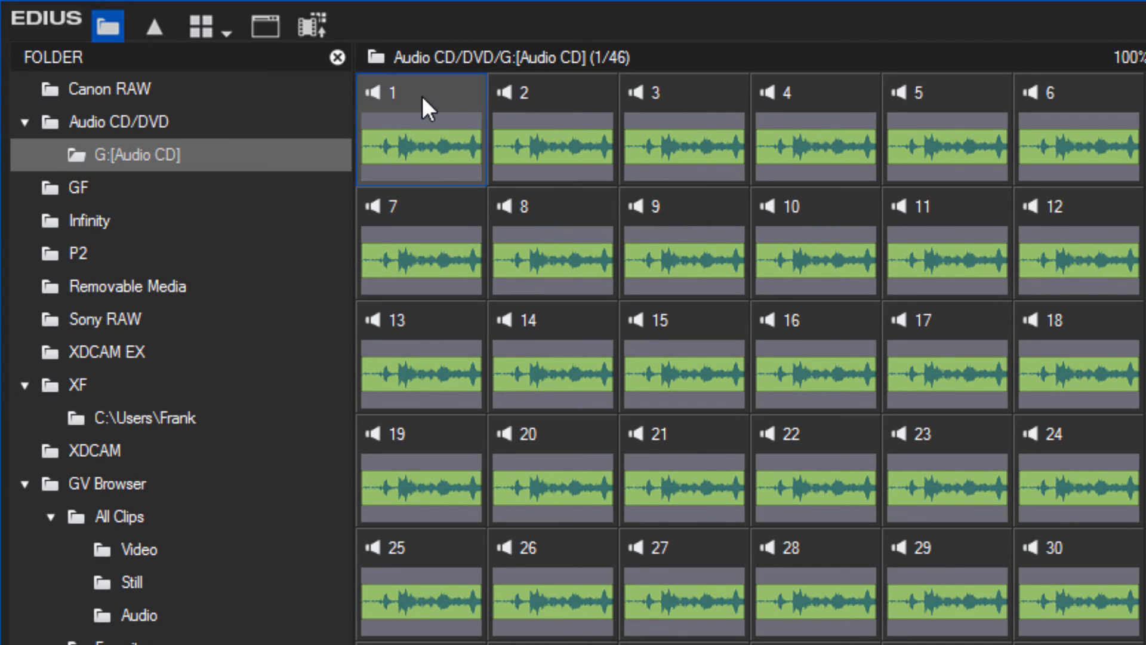
left_click(1091, 206, "shift")
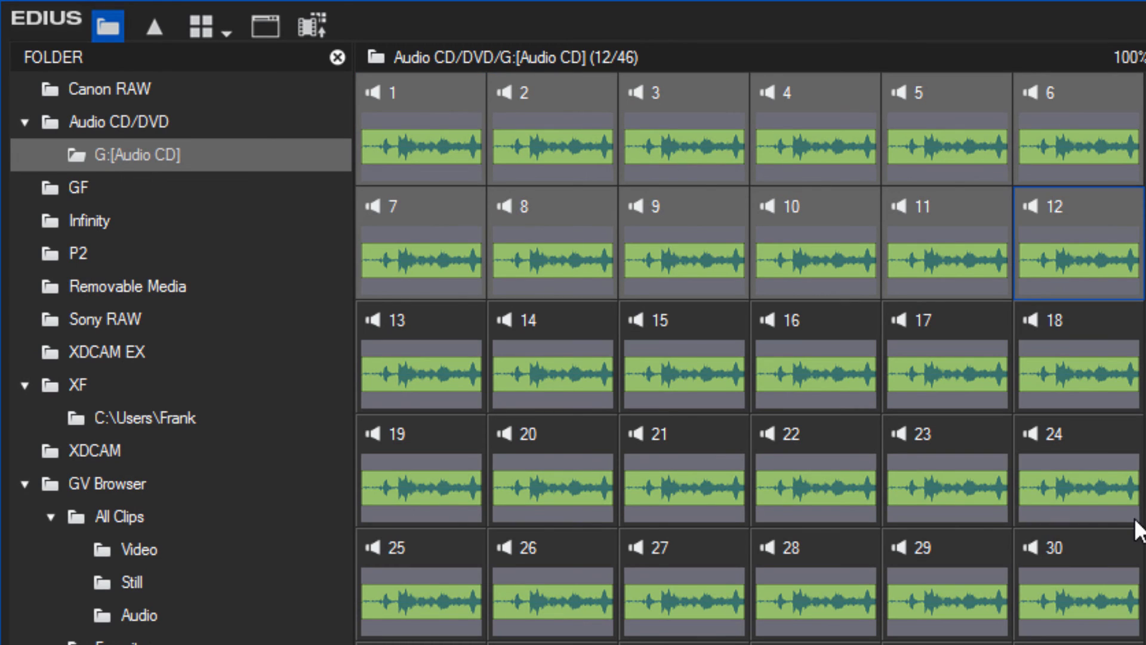
key("ctrl+a")
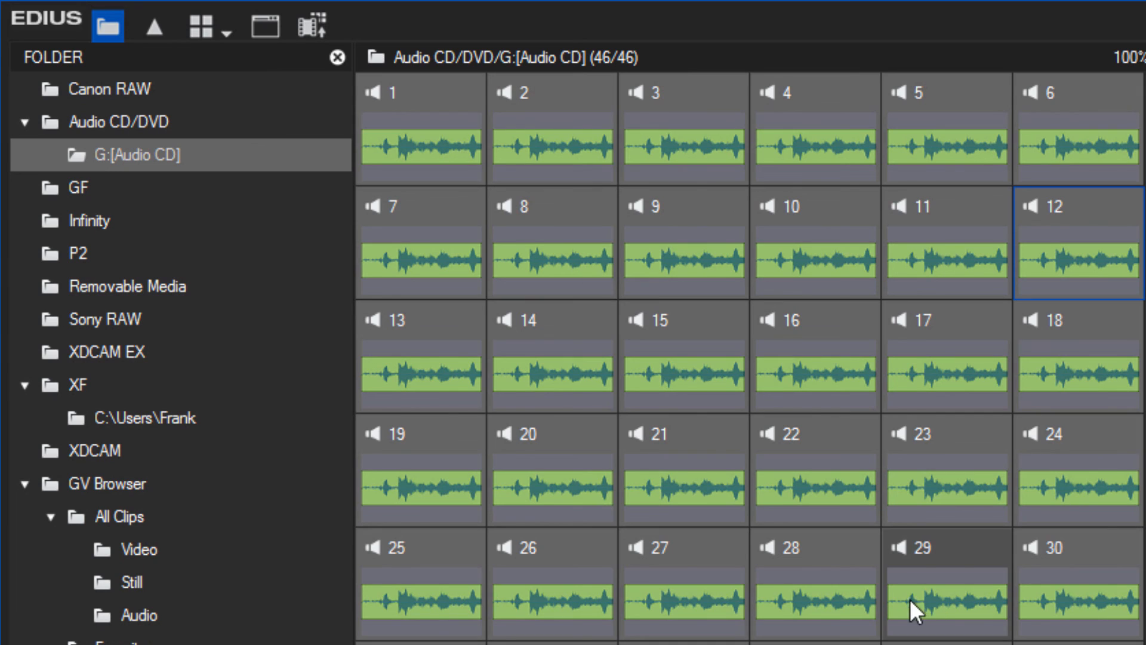
Step: Select tracks 1 to 3 of the audio CD and transfer them to the bin
left_click(460, 103)
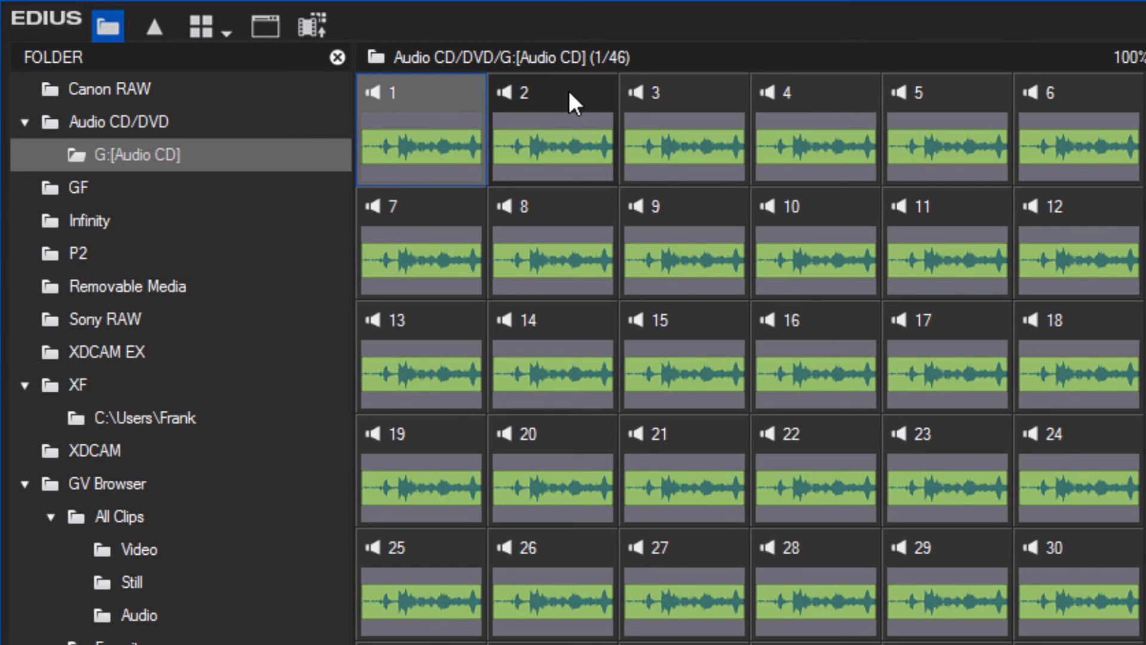
left_click(706, 90, "shift")
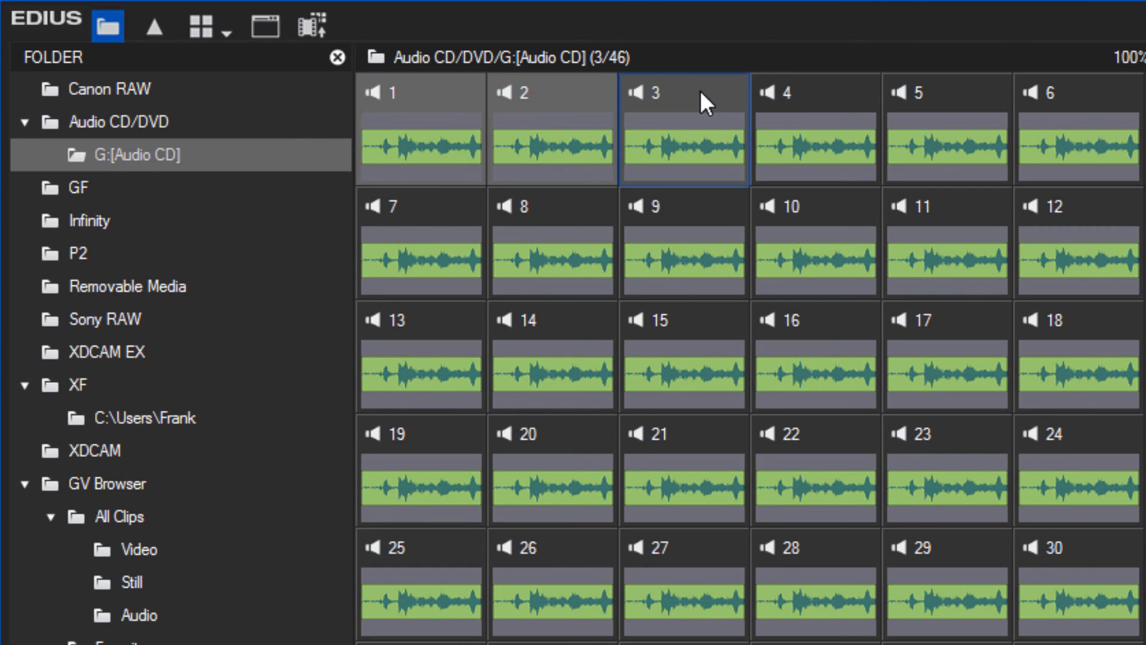
left_click(311, 23)
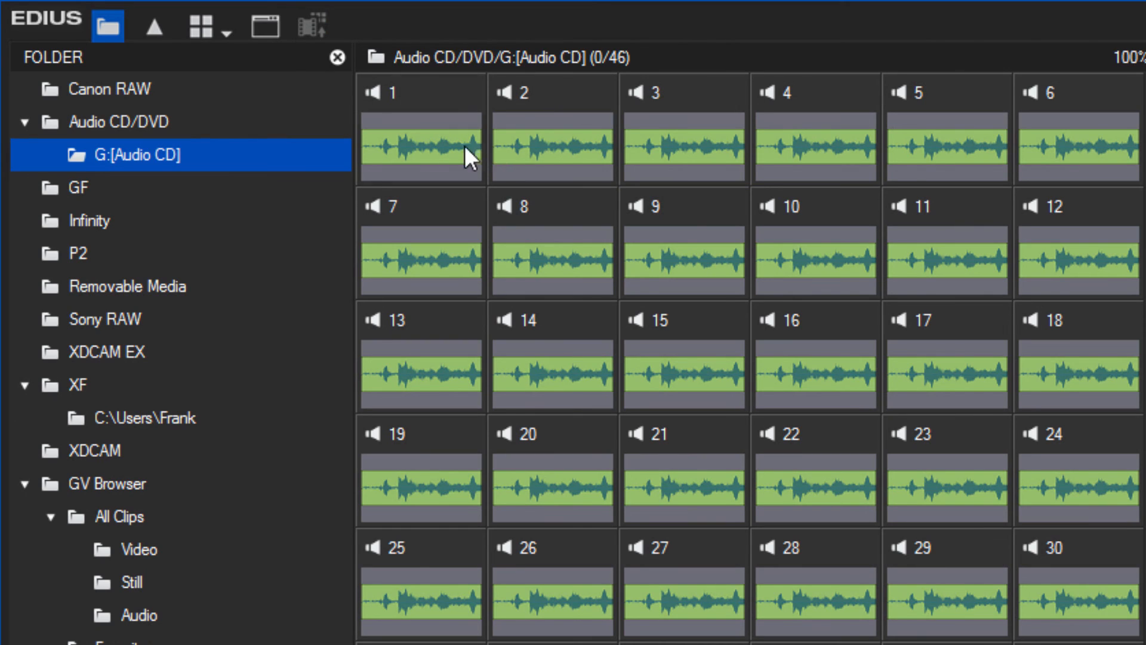
Step: Show the Background Job window and enlarge it to check the audio CD file transfer
left_click(263, 23)
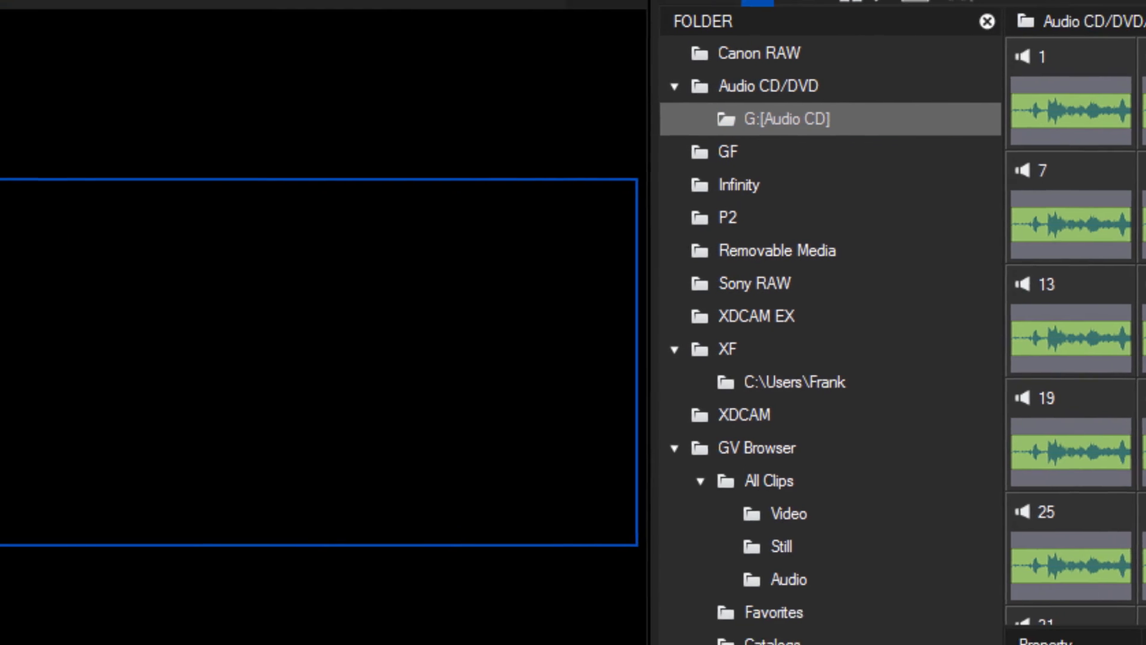
left_click_drag(420, 9, 435, 75)
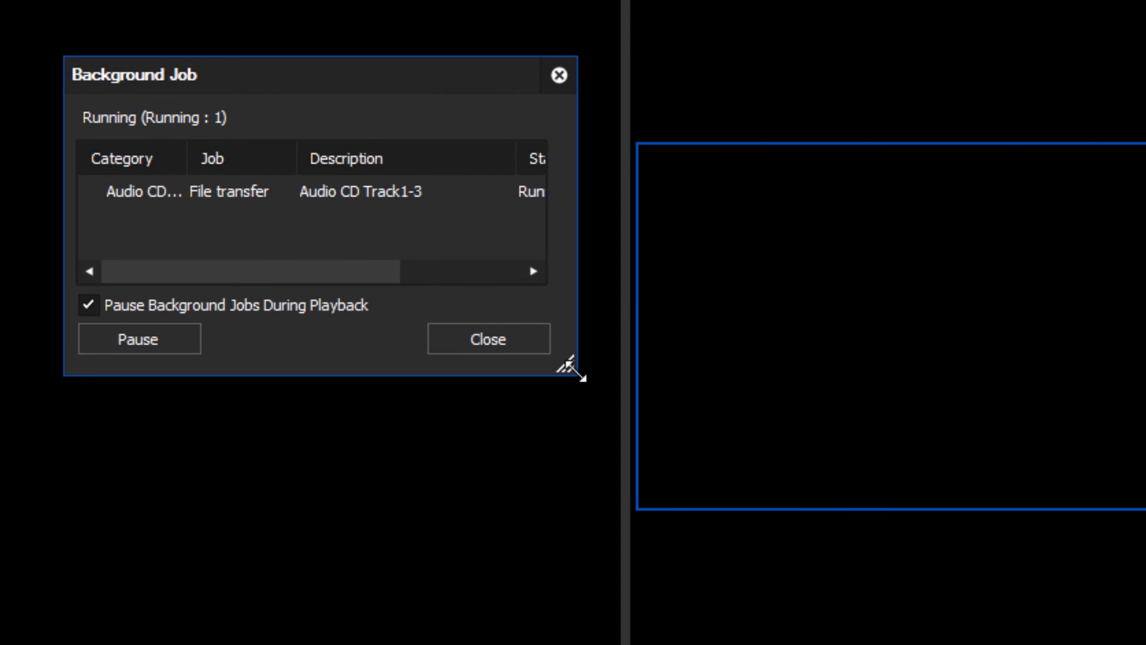
left_click_drag(573, 374, 923, 531)
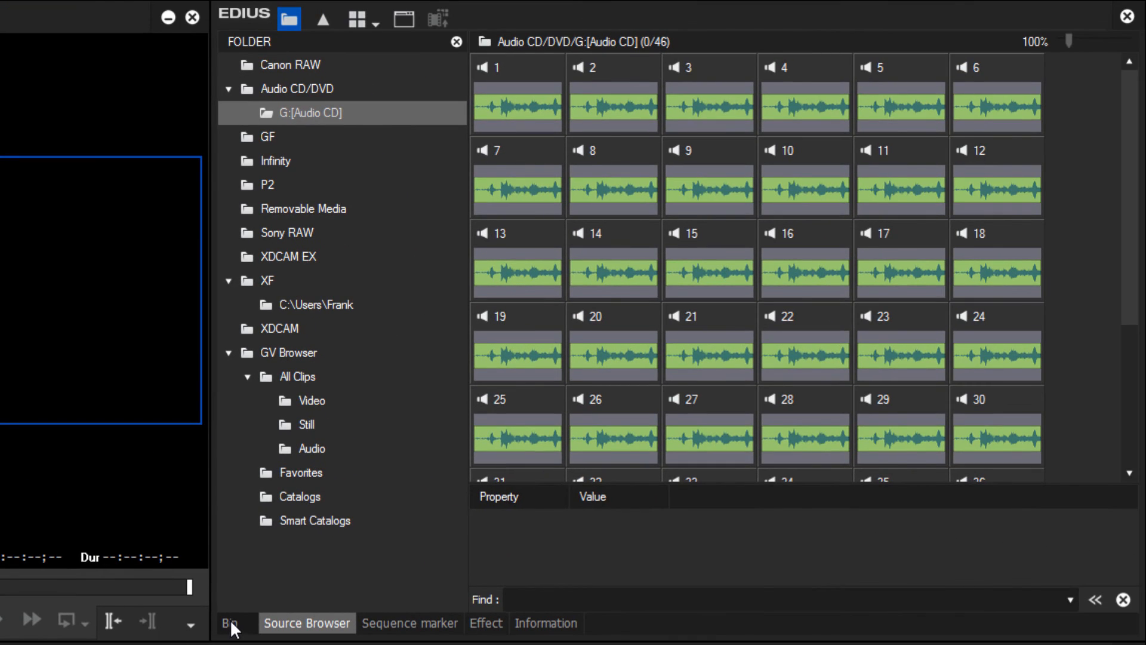
Step: Return to the bin and create a folder named CD Tracks inside NewsortedHDMusic2's Music folder
left_click(231, 621)
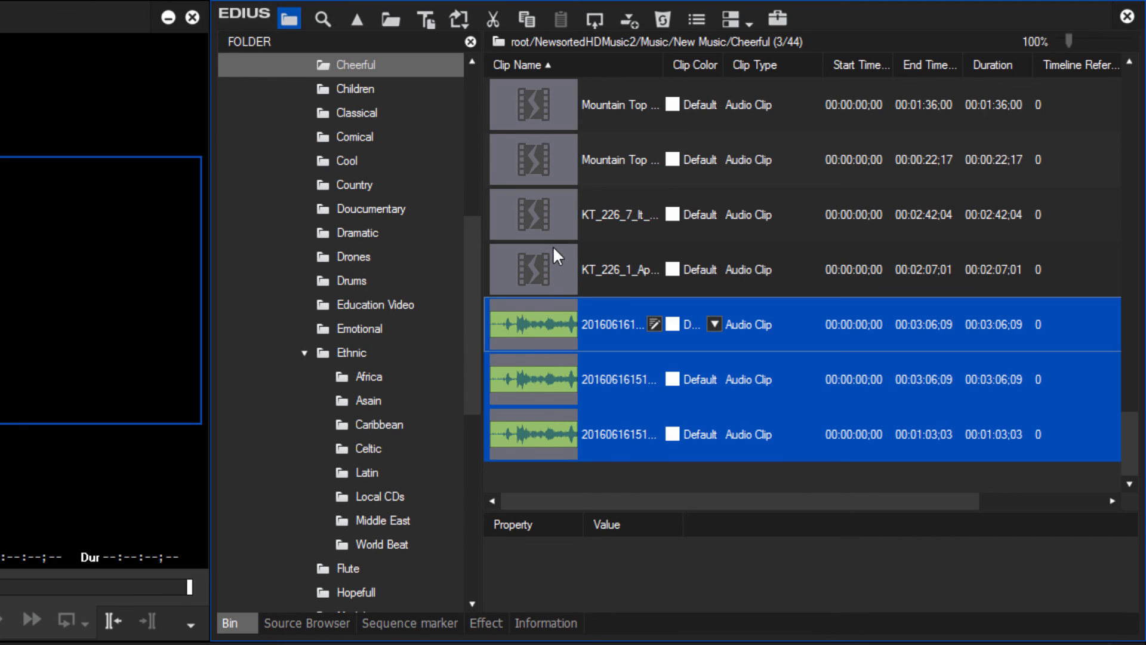
left_click_drag(468, 281, 468, 134)
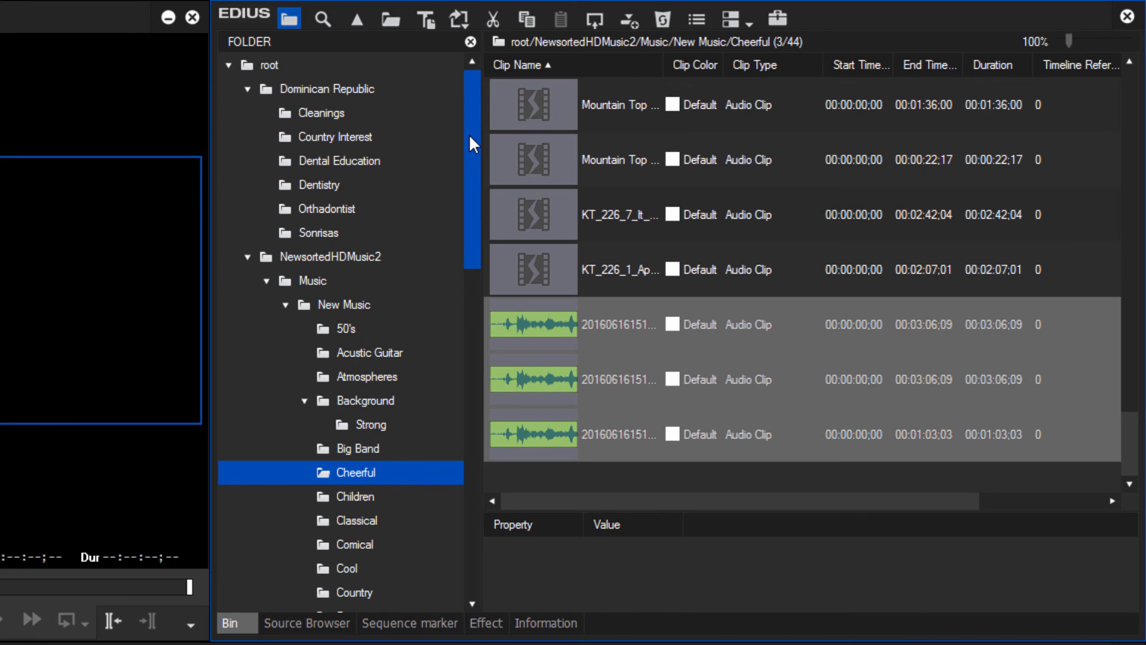
right_click(316, 289)
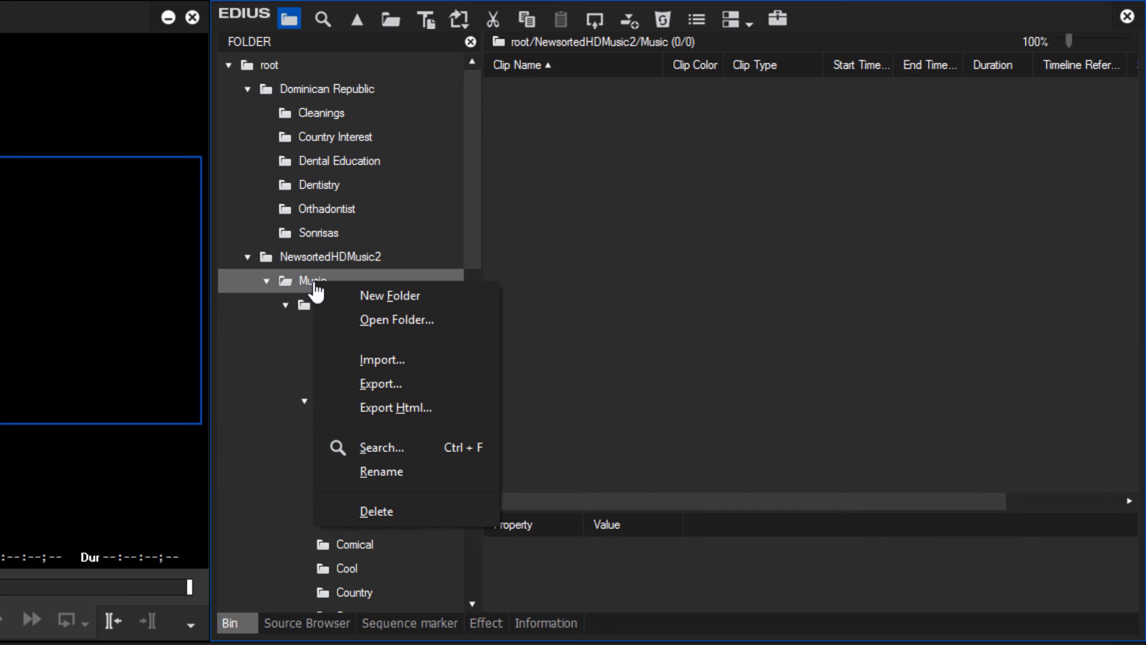
left_click(378, 298)
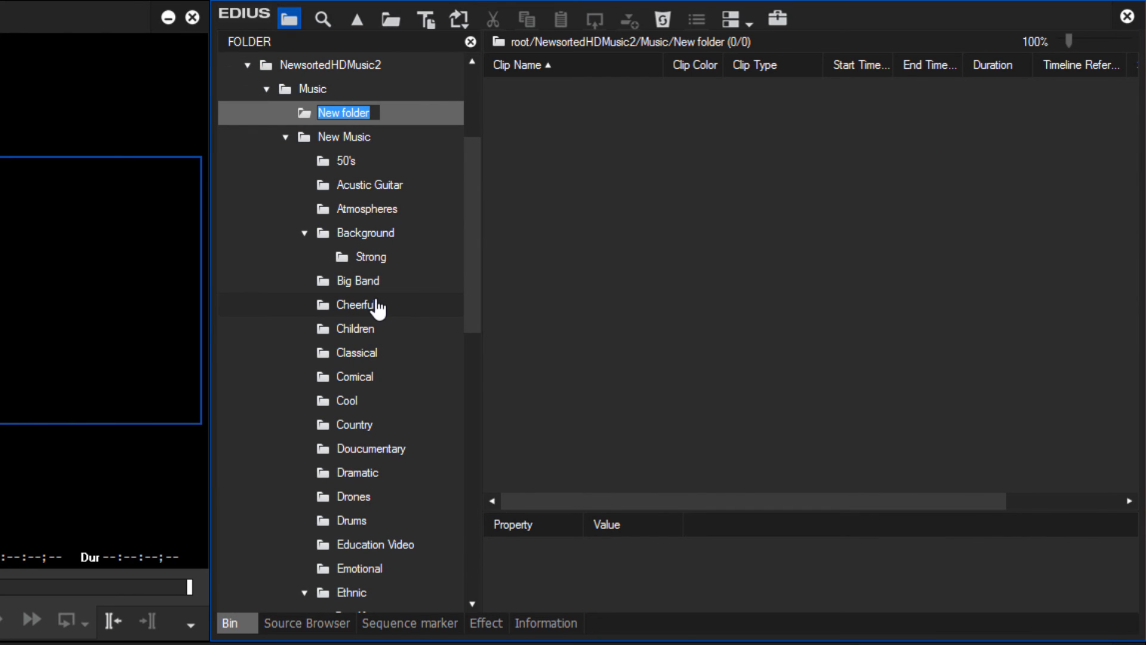
type("CD Tra")
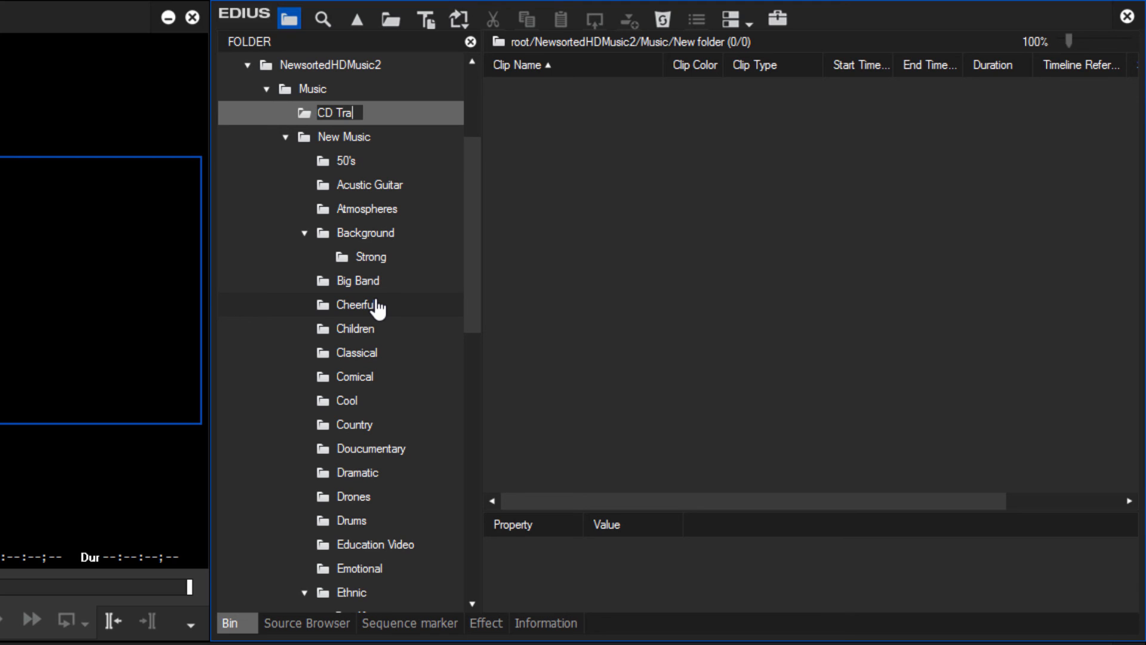
type("cks")
key("Return")
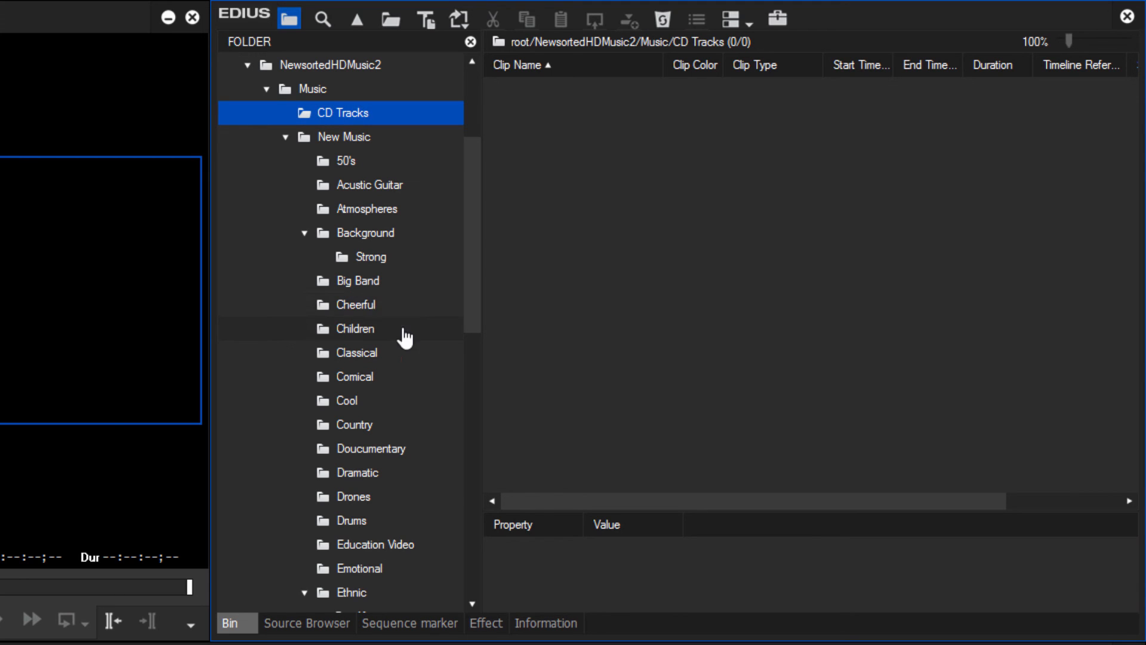
Step: Move the three transferred CD clips from the Cheerful folder into CD Tracks and open that folder
left_click(362, 307)
scroll(684, 342, "down", 10)
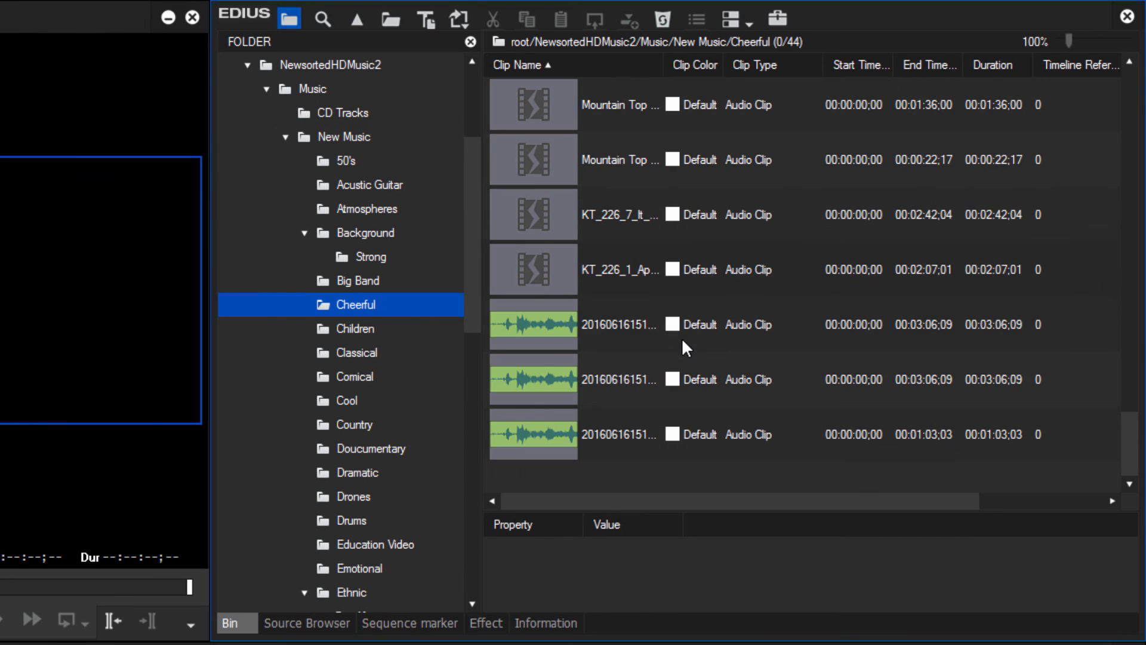
left_click(514, 325)
left_click(545, 425, "shift")
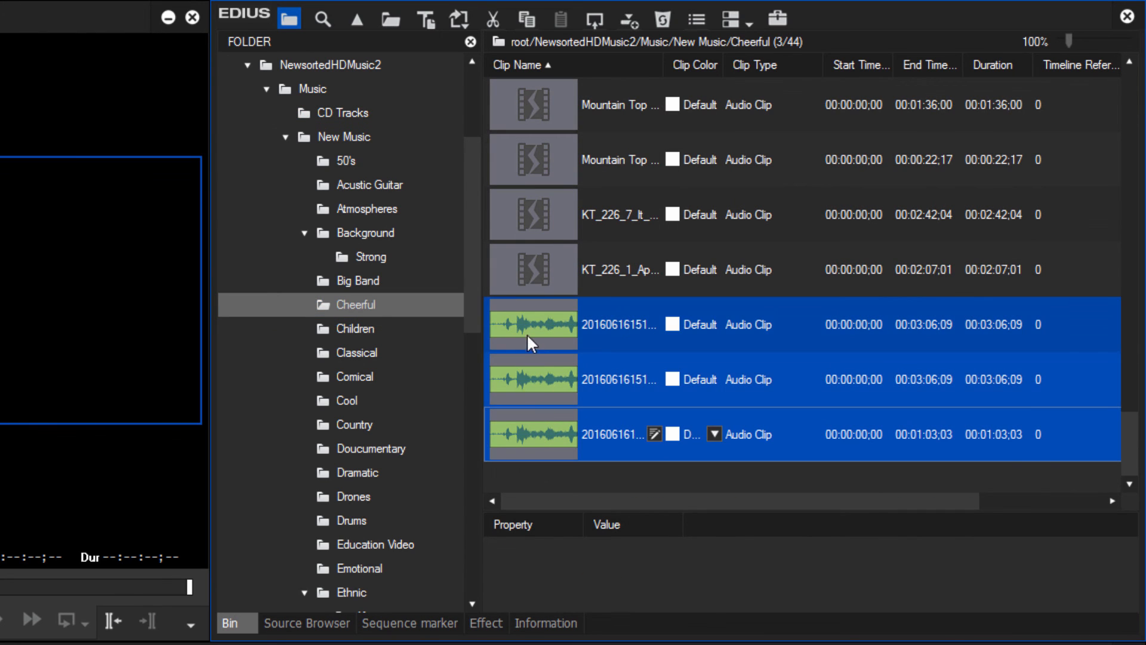
left_click_drag(527, 335, 374, 113)
left_click(344, 113)
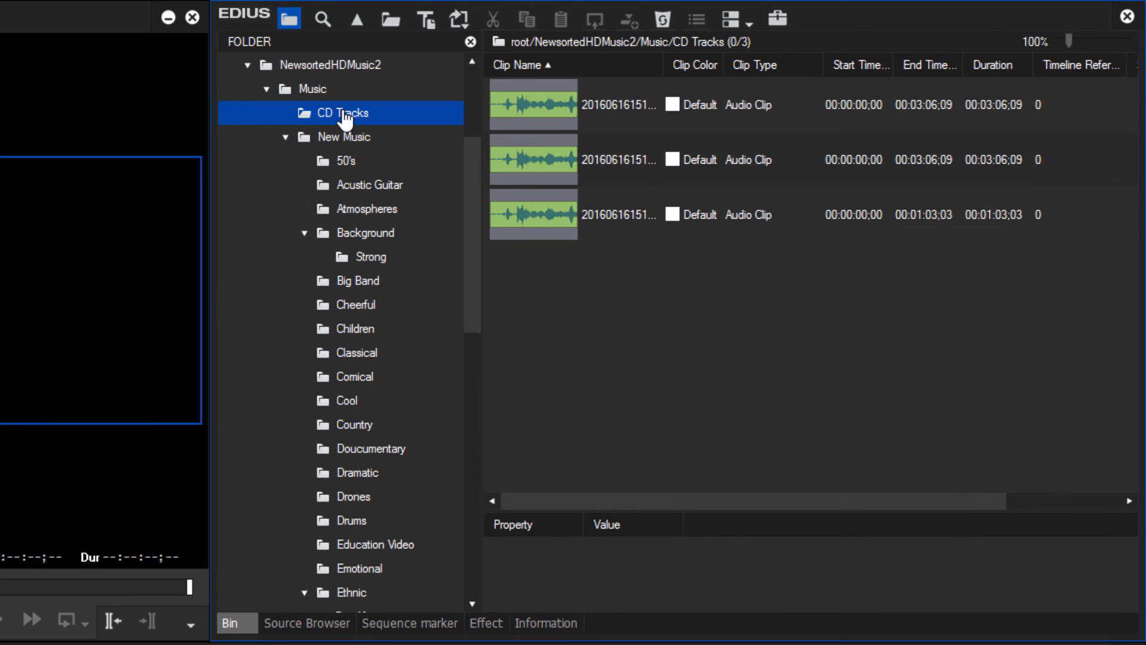